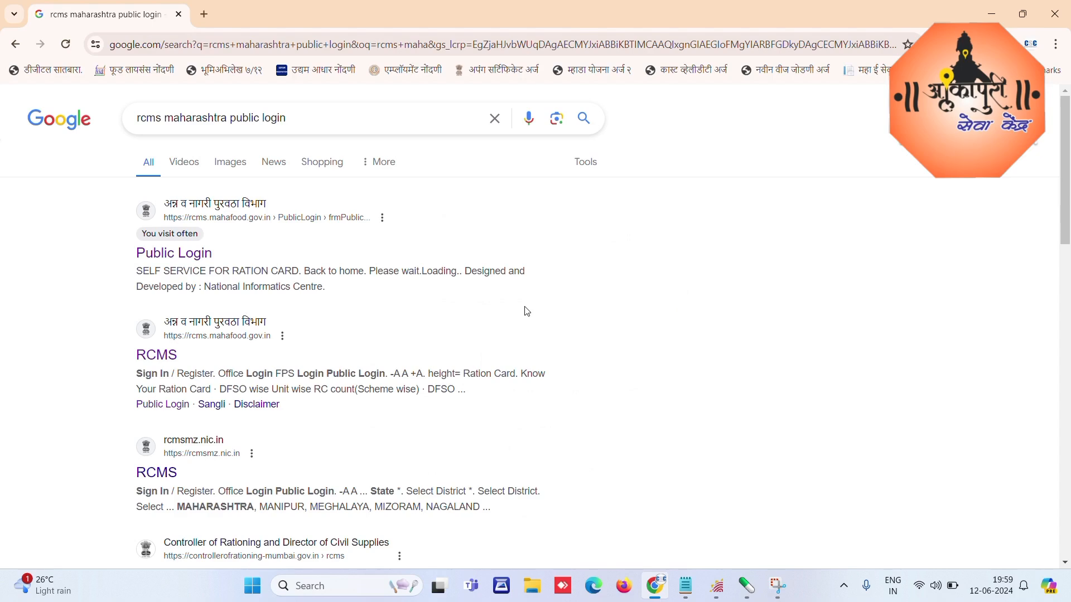
Step: Open the rcms.mahafood.gov.in Public Login page and go to New User sign-up
click(171, 262)
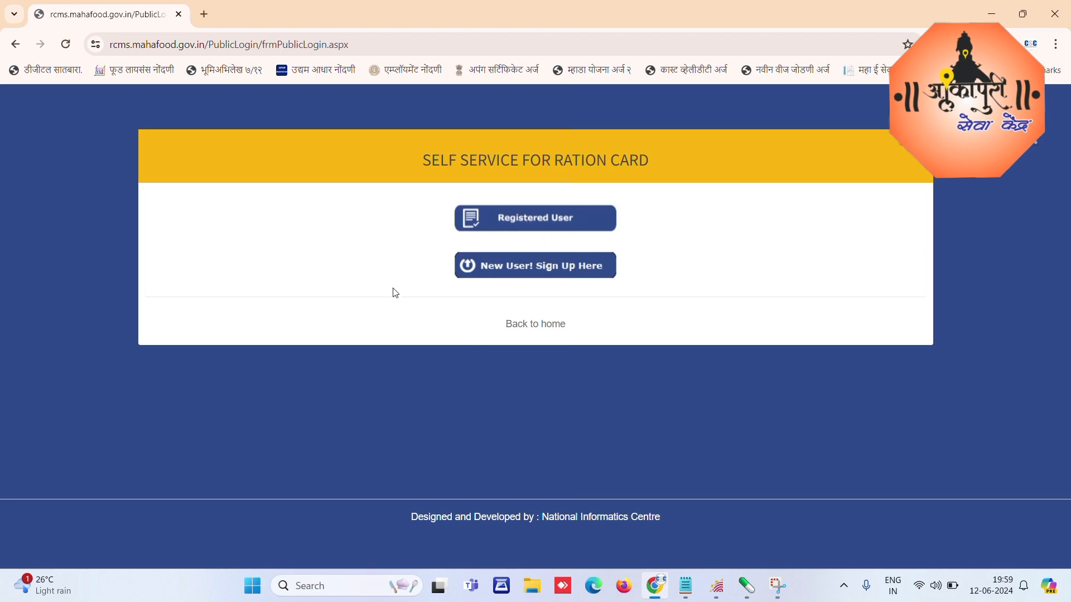
click(516, 267)
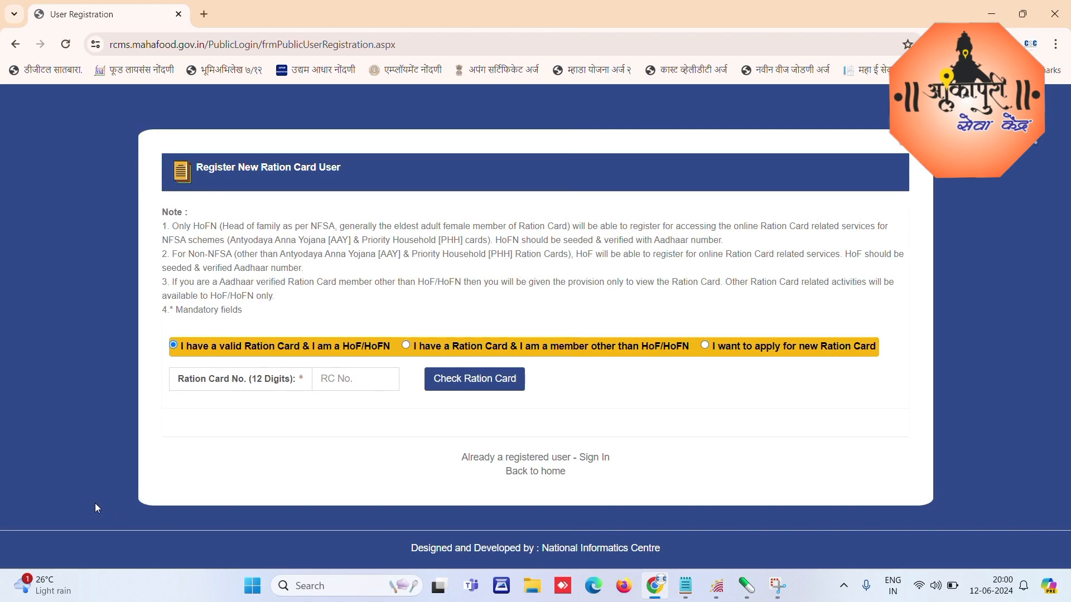
Step: Choose to apply for a new ration card and enter the applicant's name and Aadhaar number
click(705, 345)
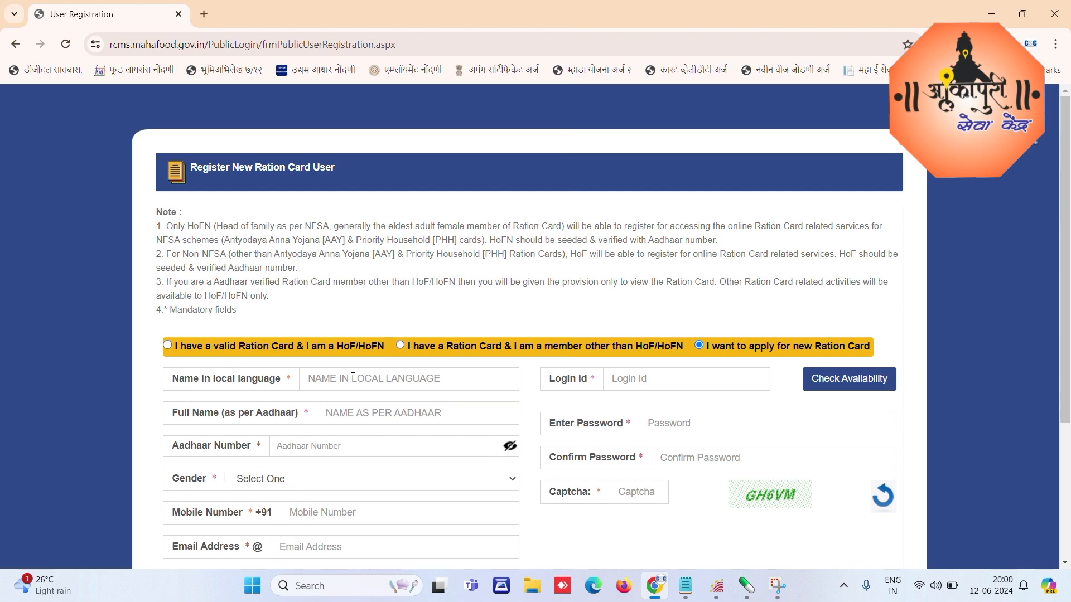
click(352, 378)
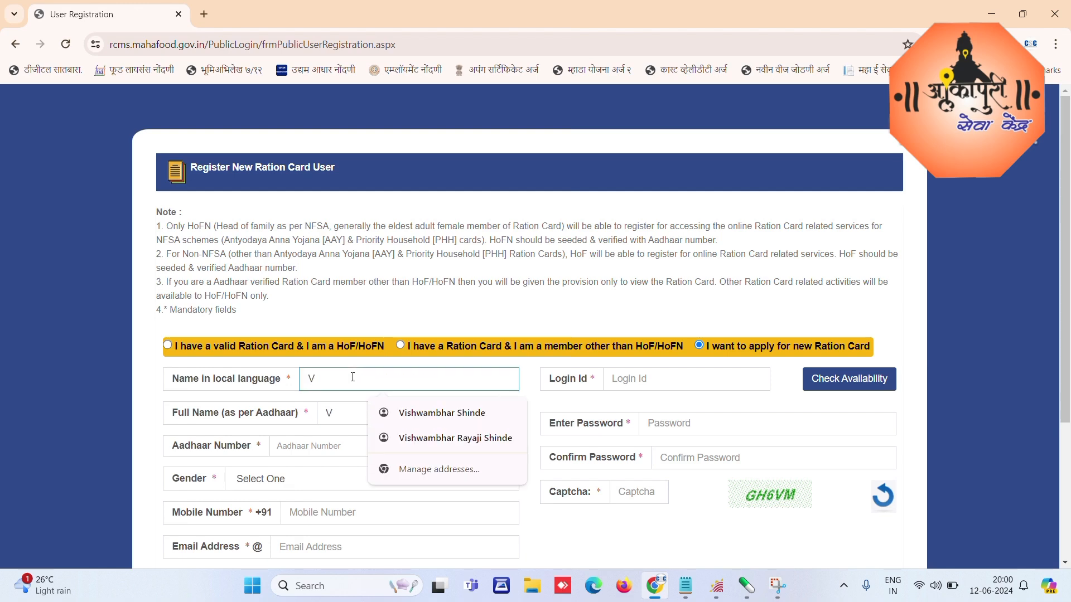
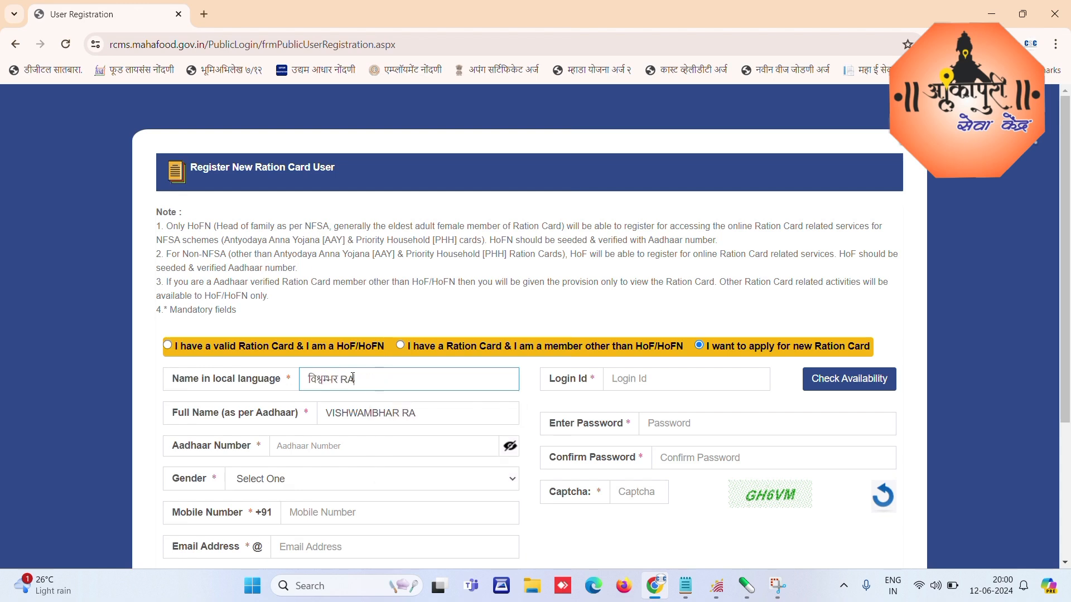
key(Tab)
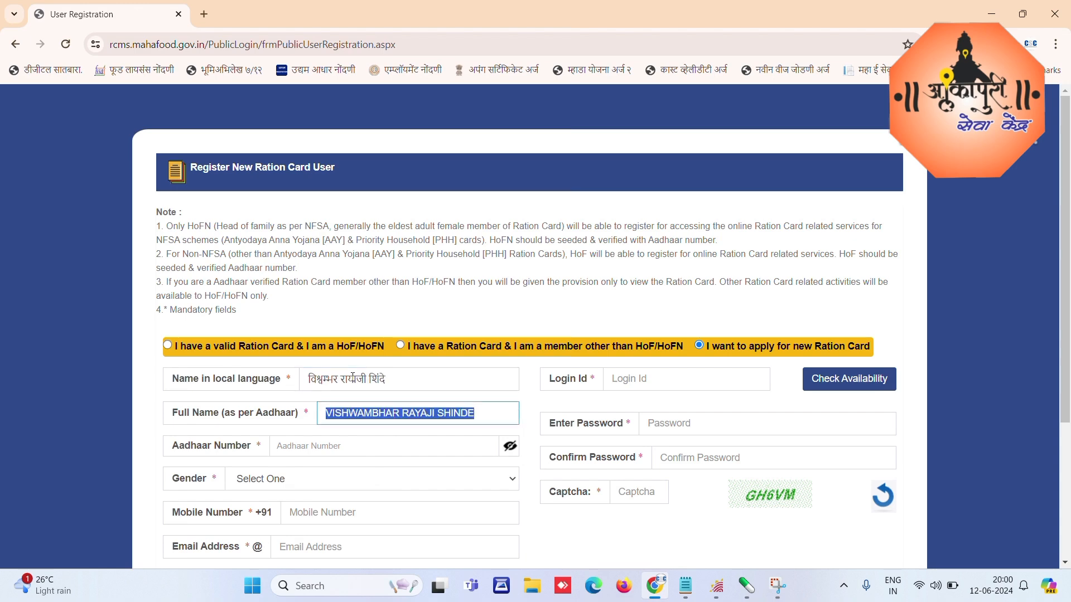
click(343, 445)
key(ctrl+v)
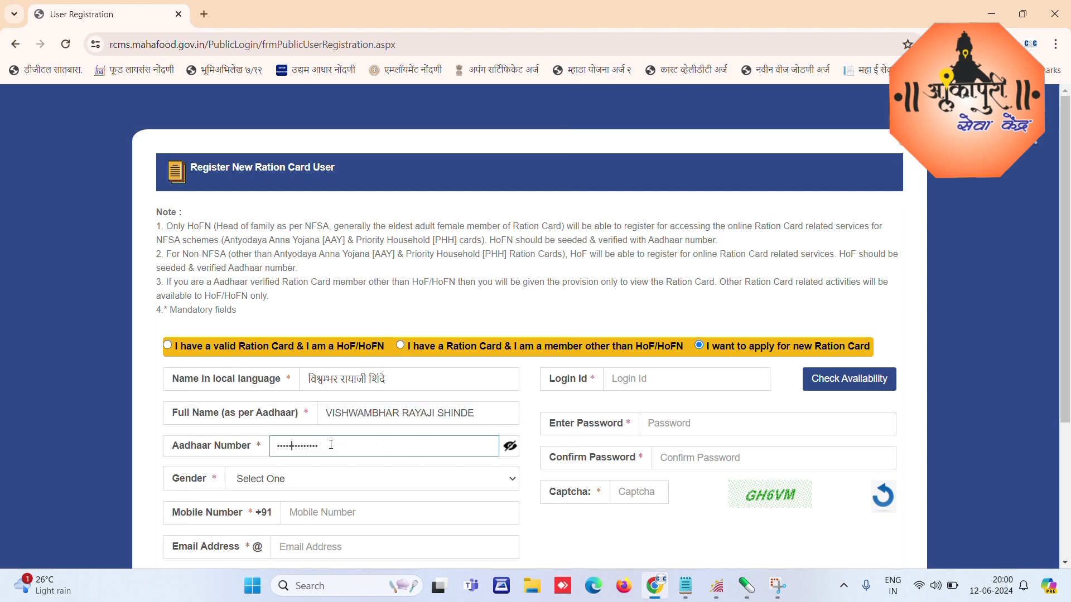
key(Right)
key(Right)
key(Right)
key(Right)
key(Right)
key(Right)
key(Right)
key(Right)
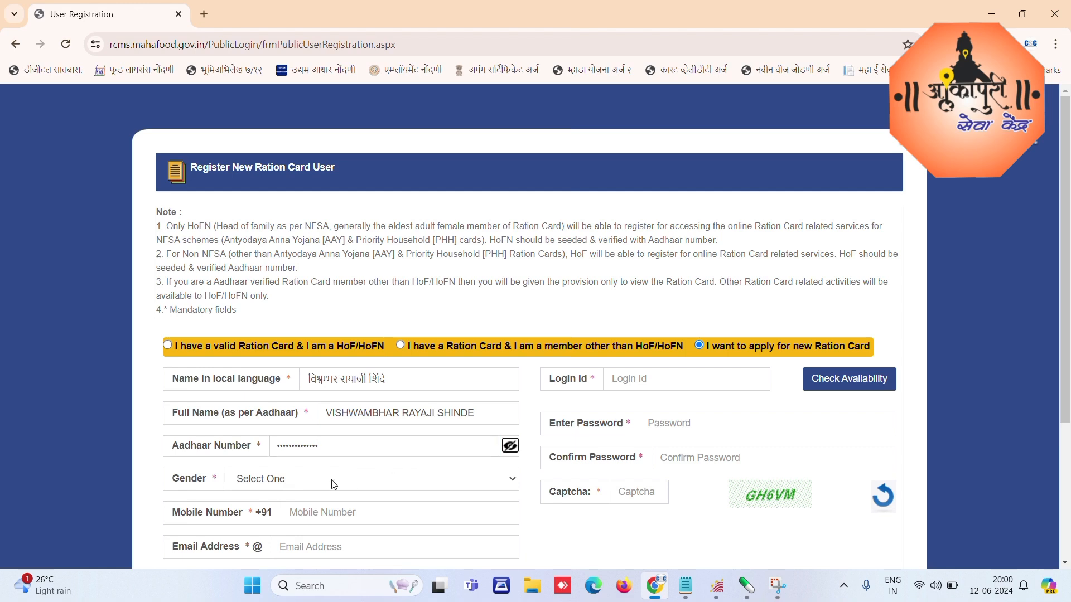
Step: Set the applicant's gender to FEMALE
click(301, 483)
click(279, 511)
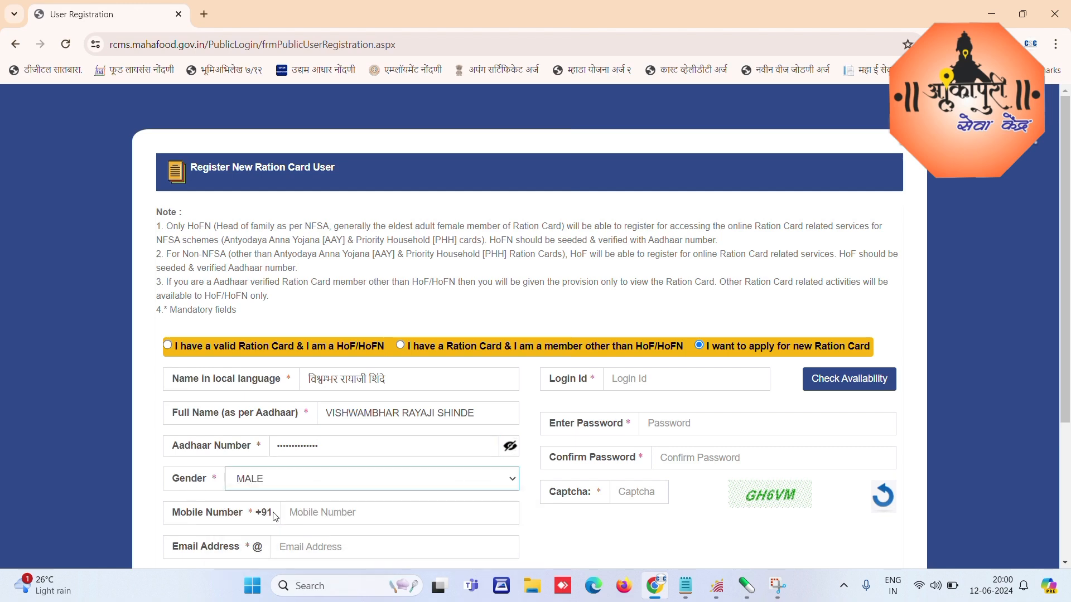
click(308, 483)
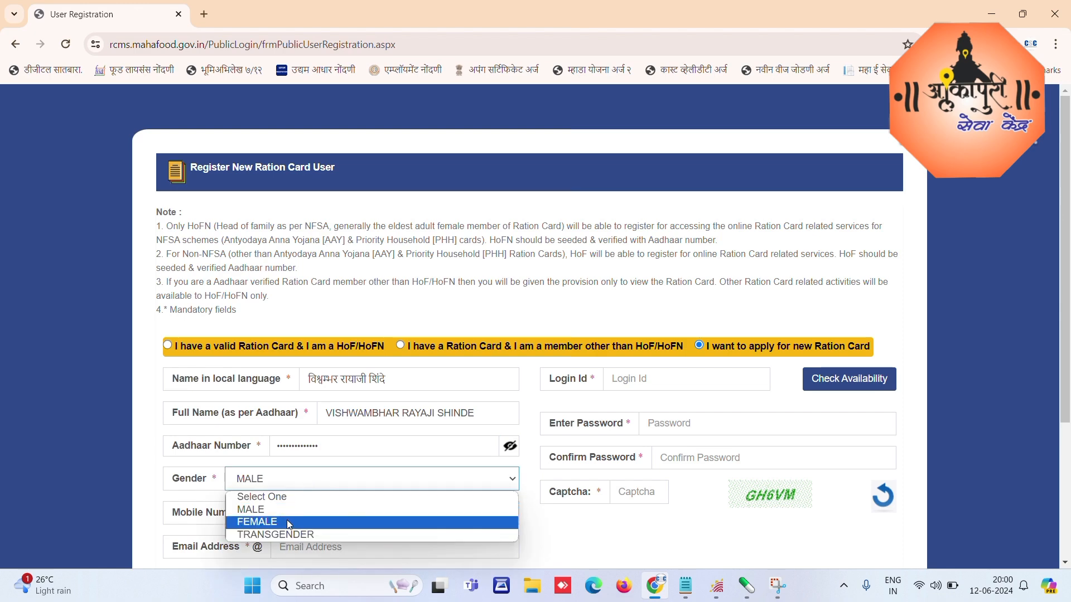
click(289, 525)
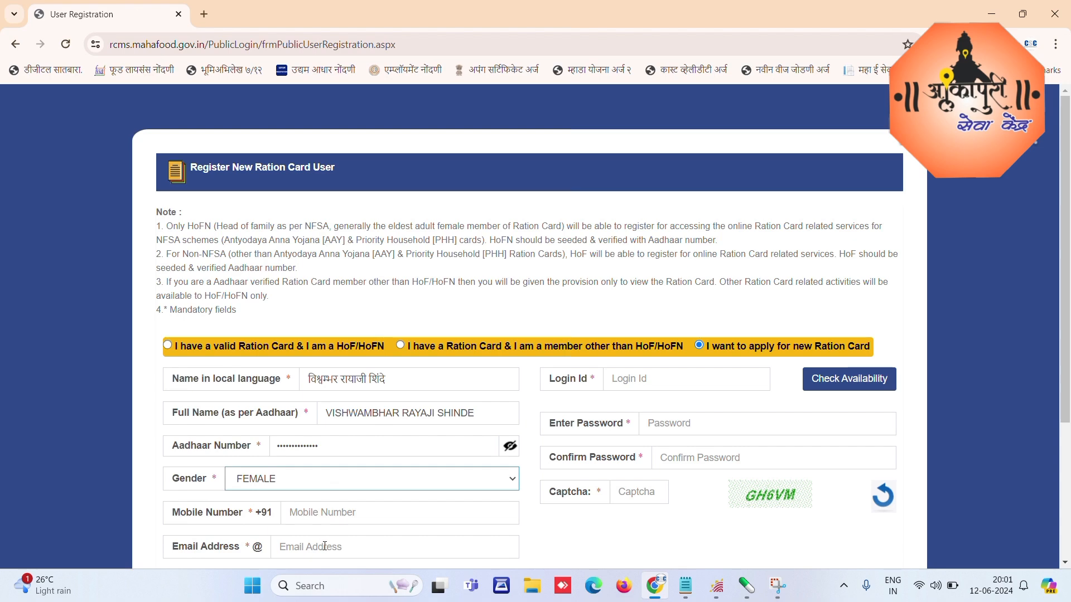
scroll(531, 550, down, 3)
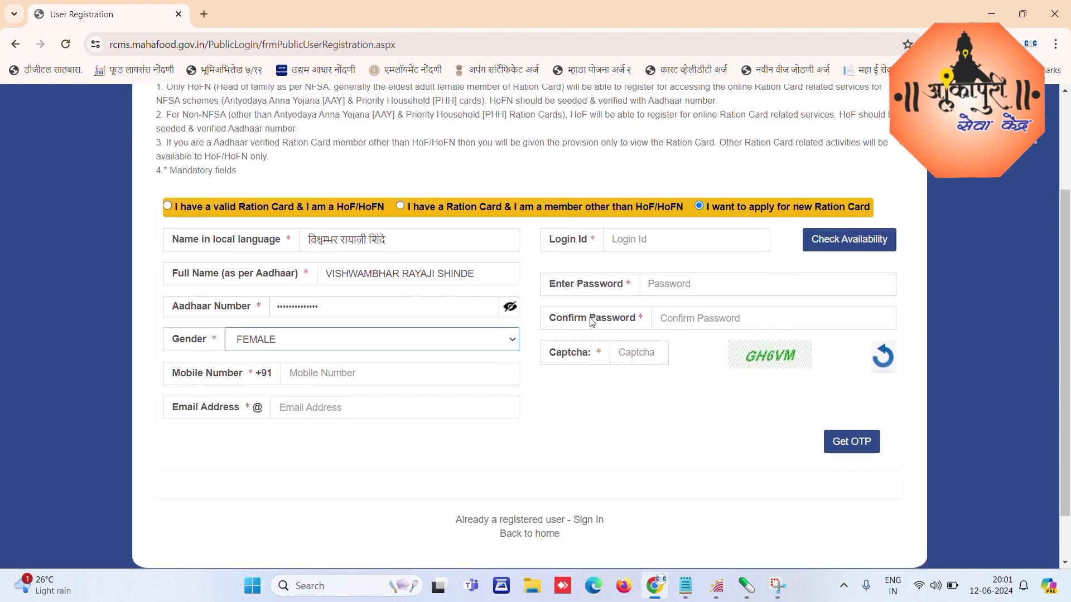
Step: Enter a login ID and confirm it is available
click(643, 239)
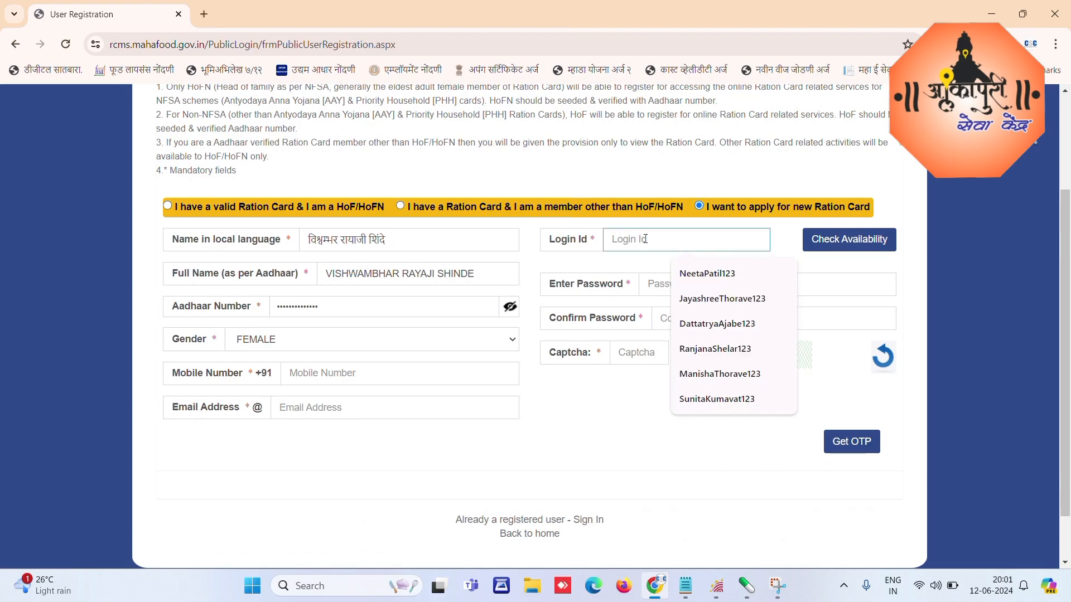
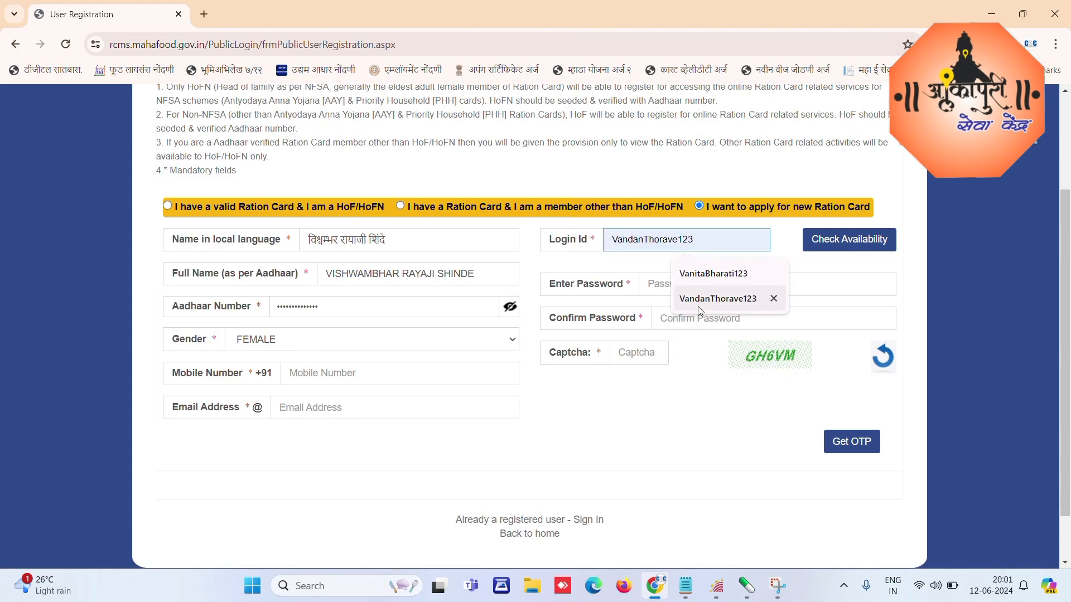
click(706, 275)
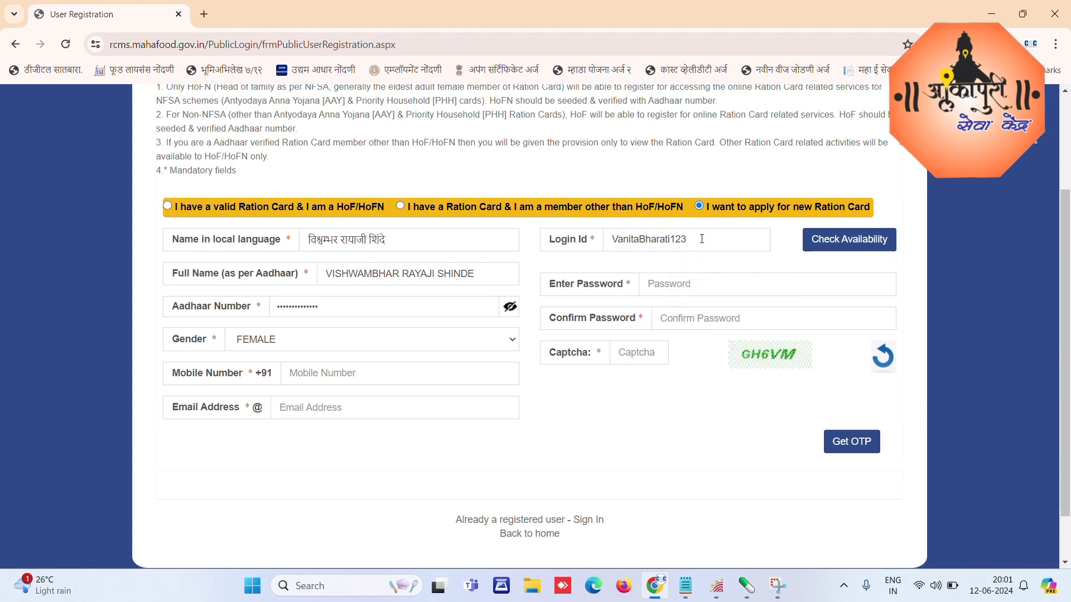
drag(695, 243, 621, 243)
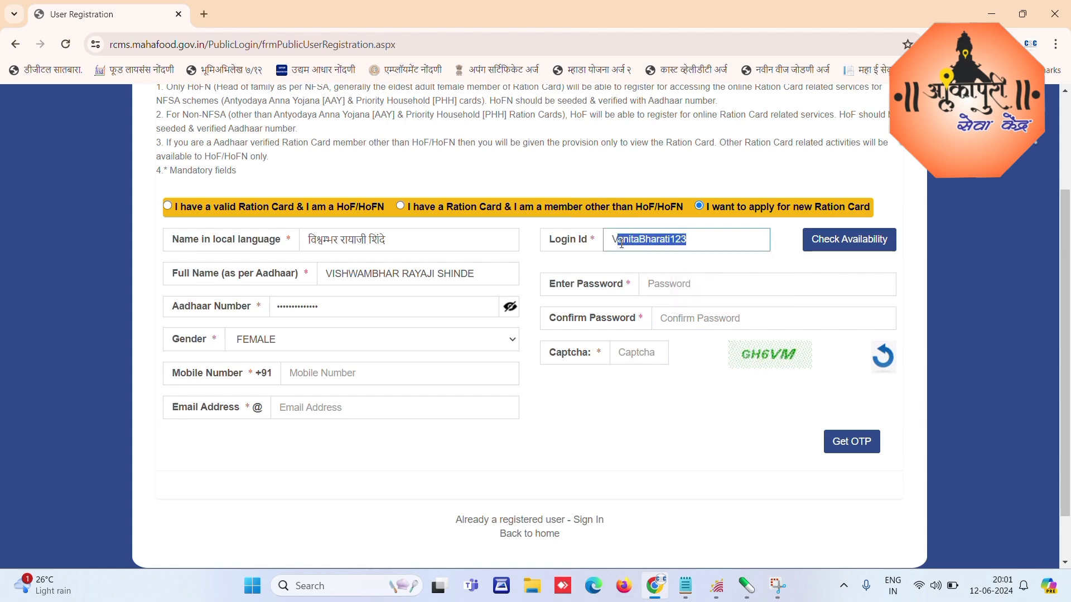
text(ishw)
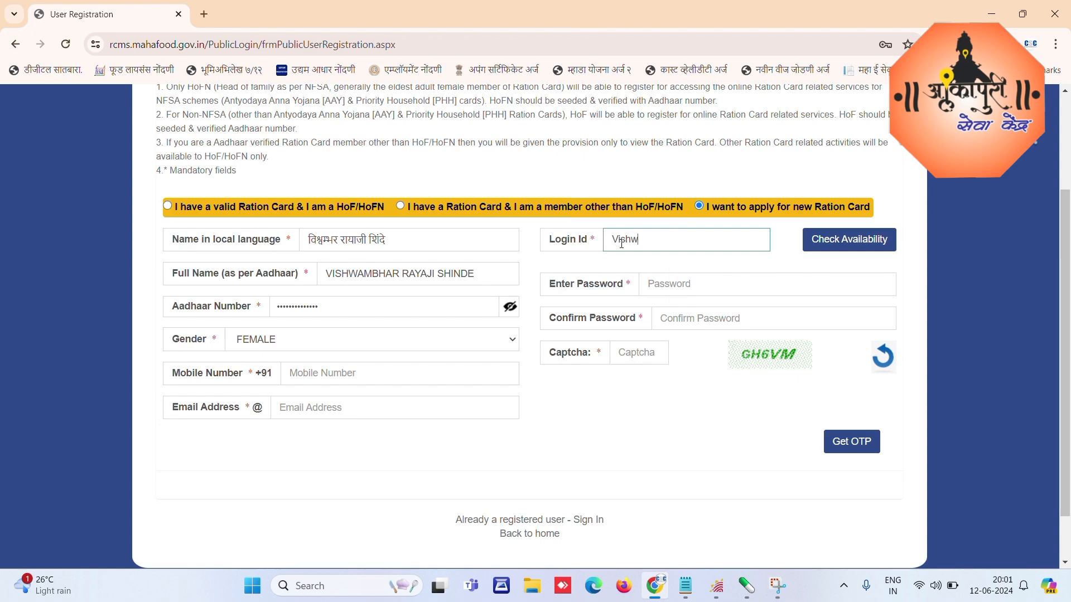
text(ambhar123)
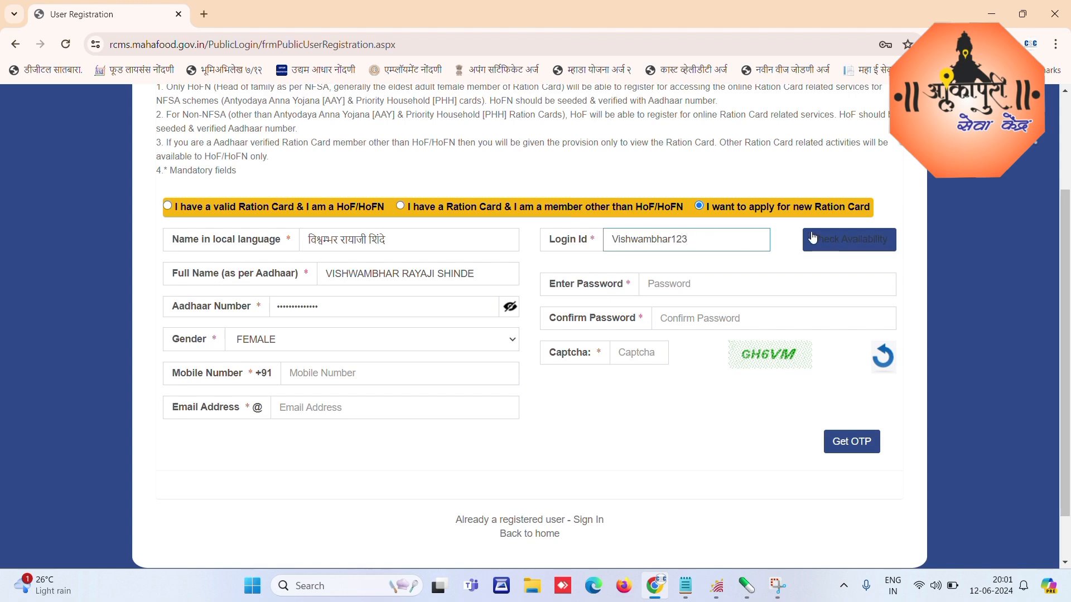
click(858, 231)
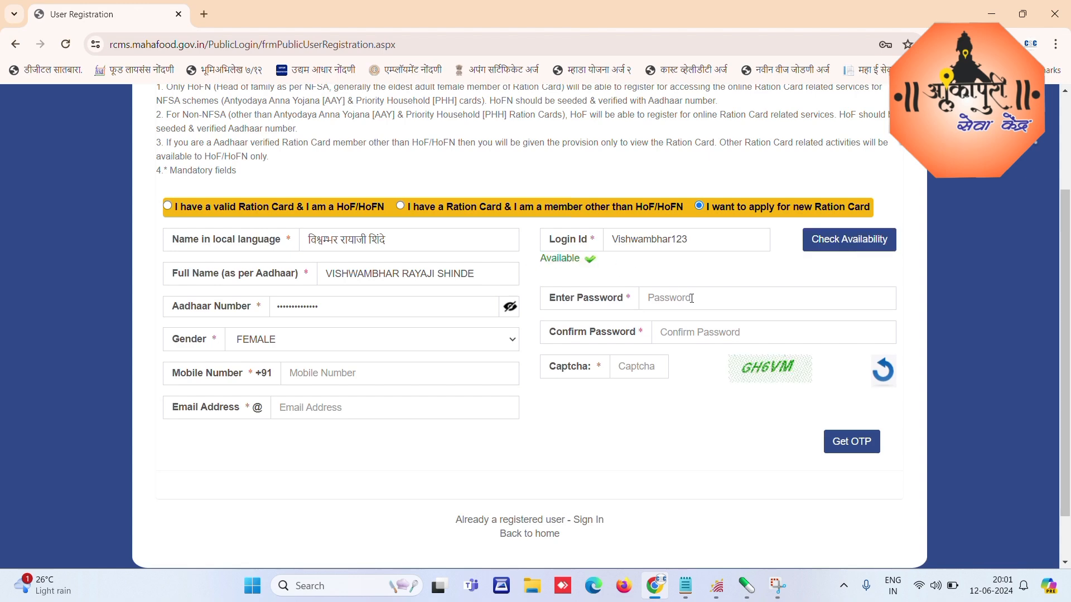
Step: Enter and confirm the password, fill the captcha, then reload the registration page
click(686, 297)
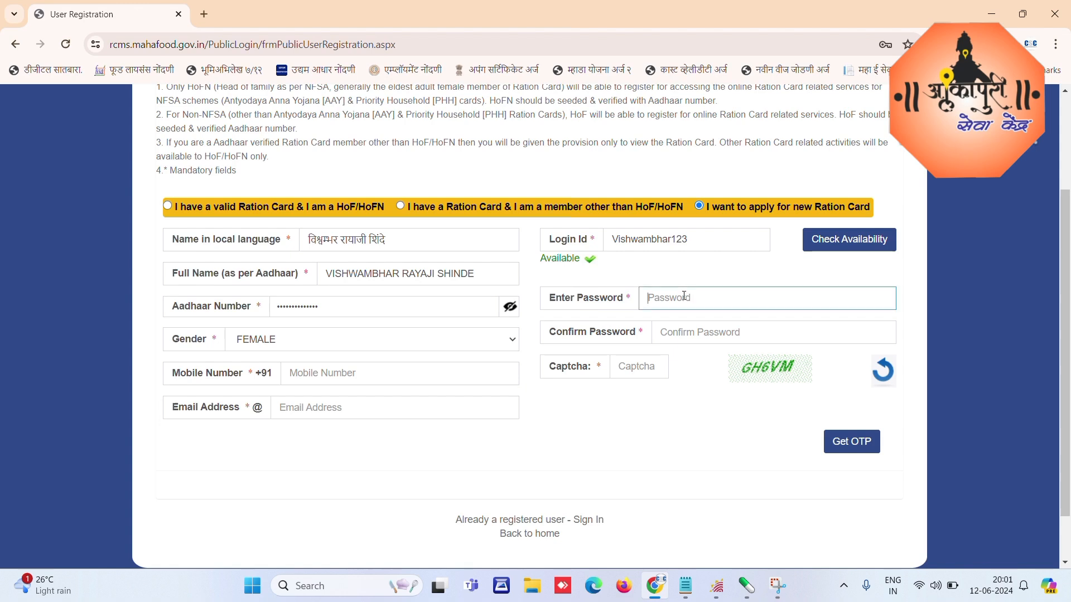
text(*******)
key(Tab)
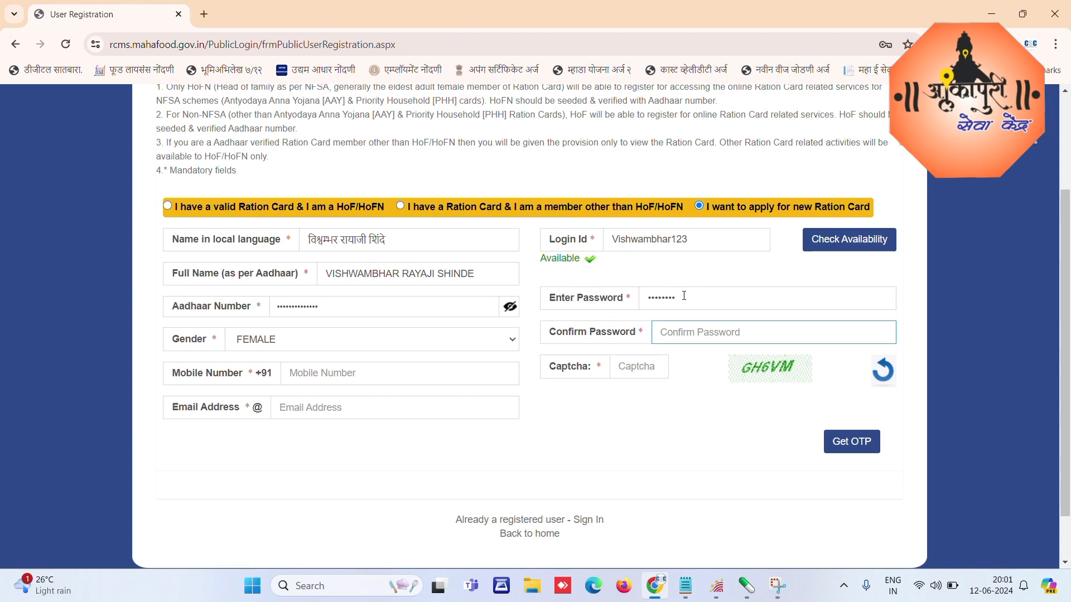
text(********)
key(Tab)
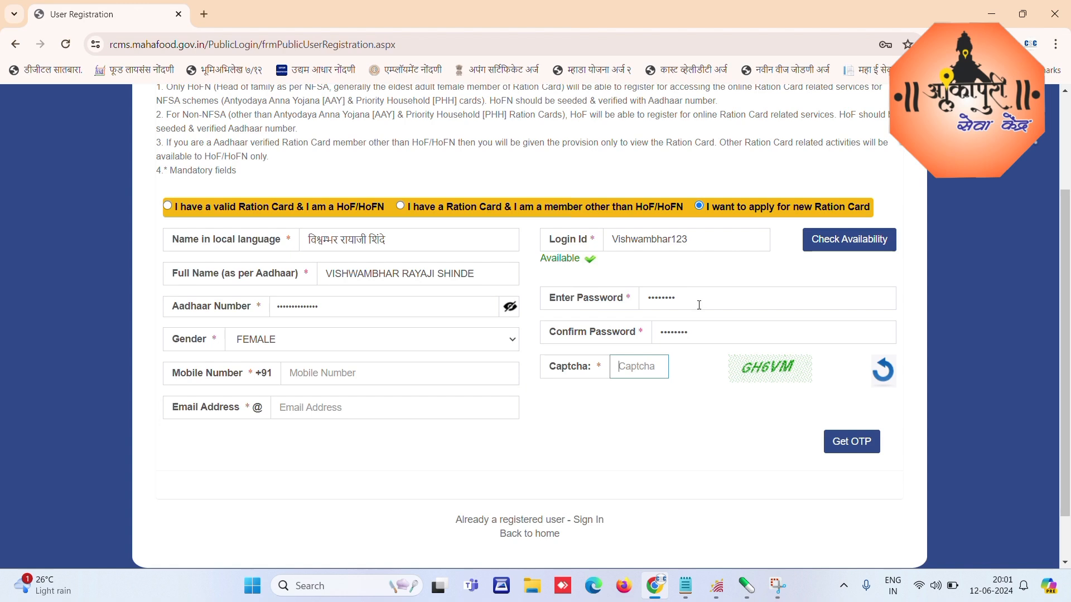
text(GHVM)
click(614, 241)
drag(615, 241, 703, 242)
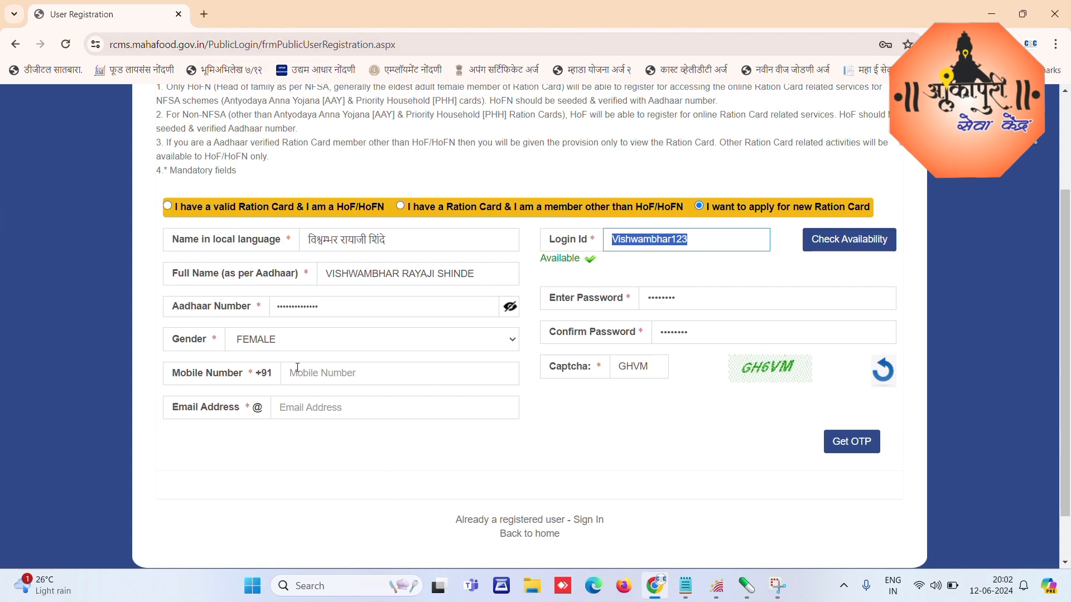
scroll(522, 296, up, 3)
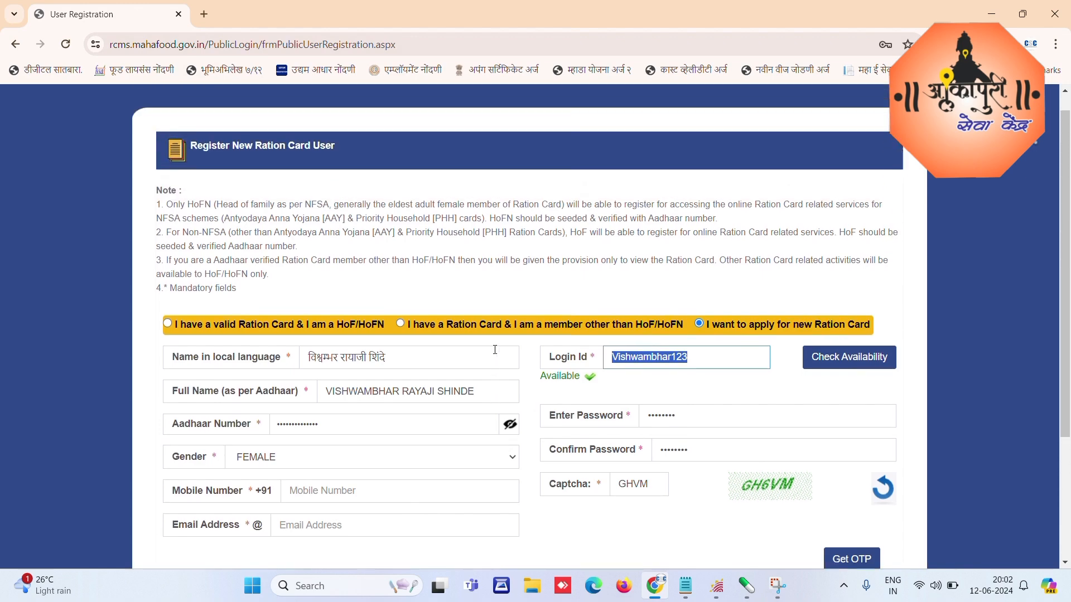
click(66, 47)
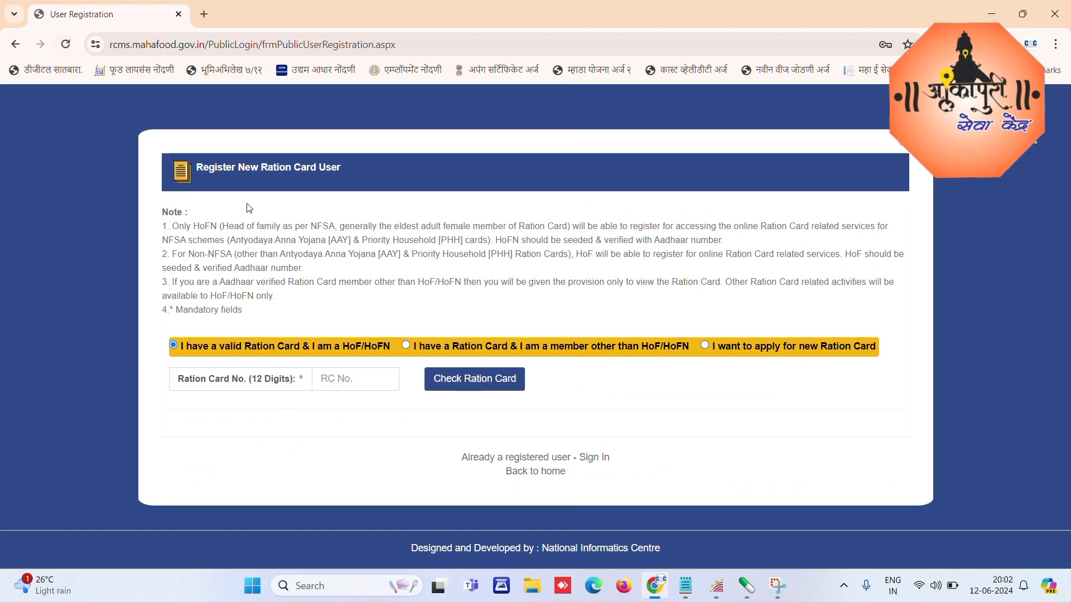
Step: Load the RCMS self-service login page in a fresh tab and continue as a Registered User
click(205, 14)
click(179, 14)
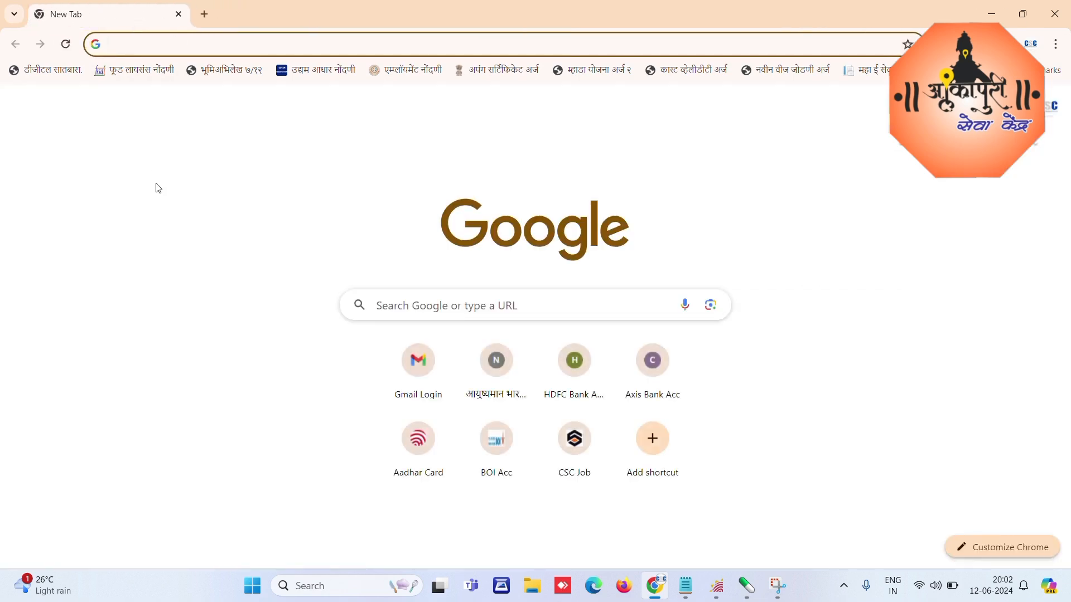
text(rcms)
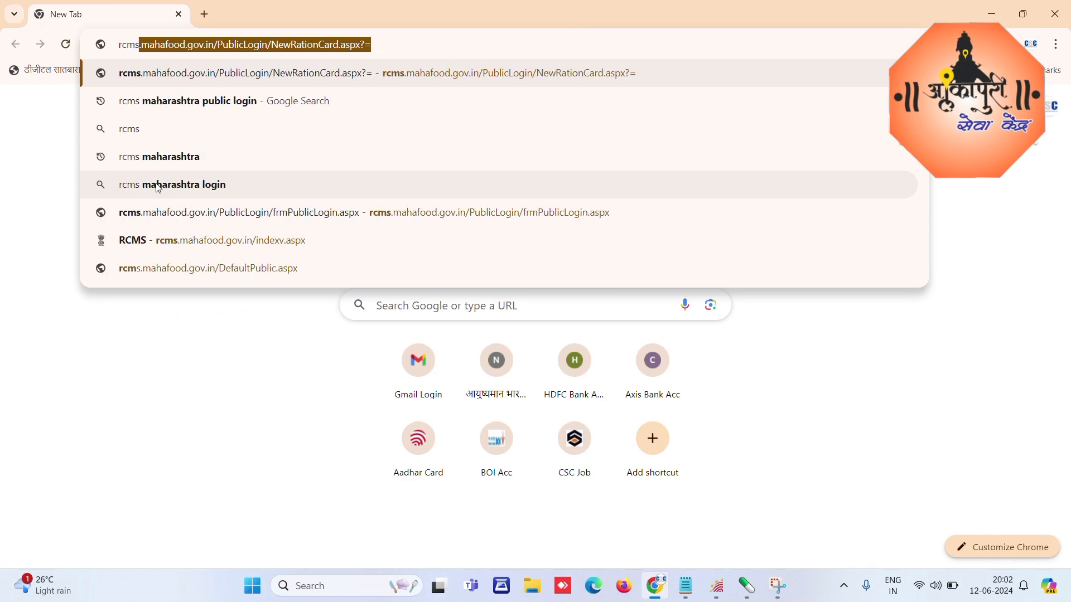
key(Return)
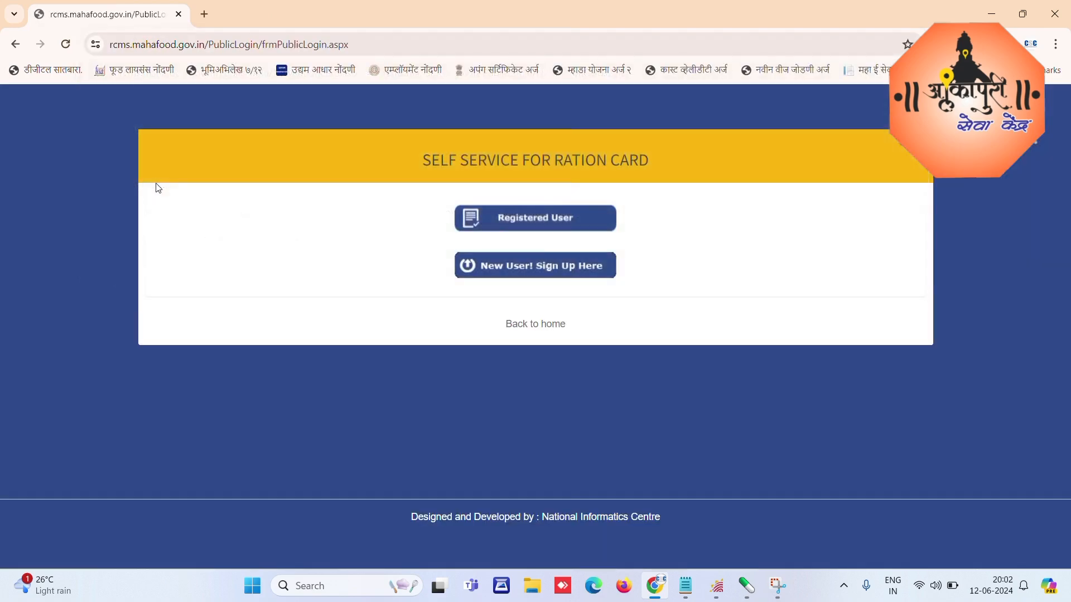
click(507, 217)
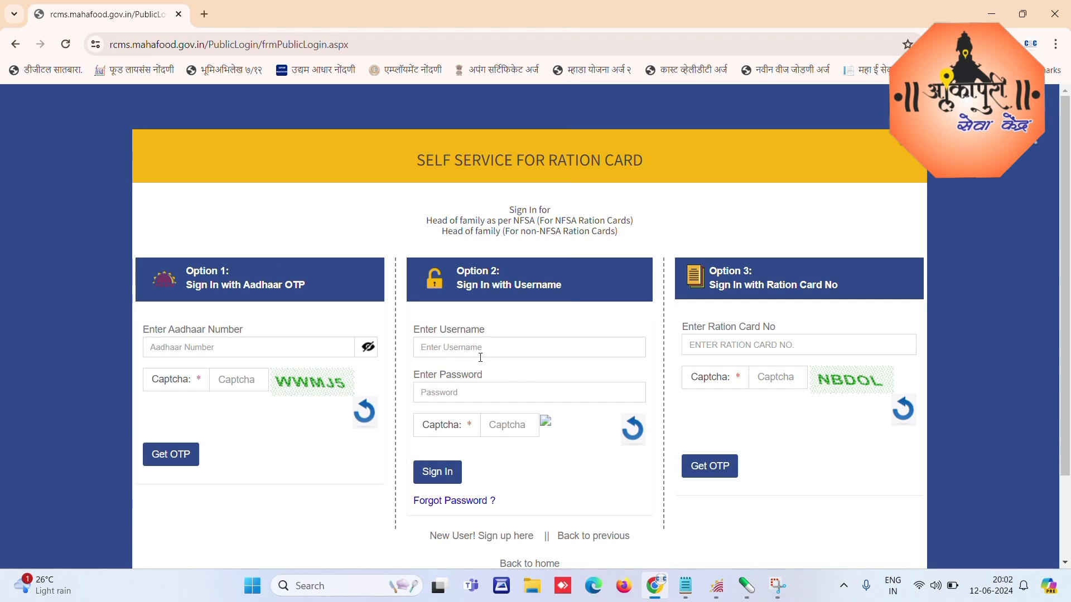
Step: Sign in under Option 1 using the Aadhaar number, captcha and received one-time password
click(186, 349)
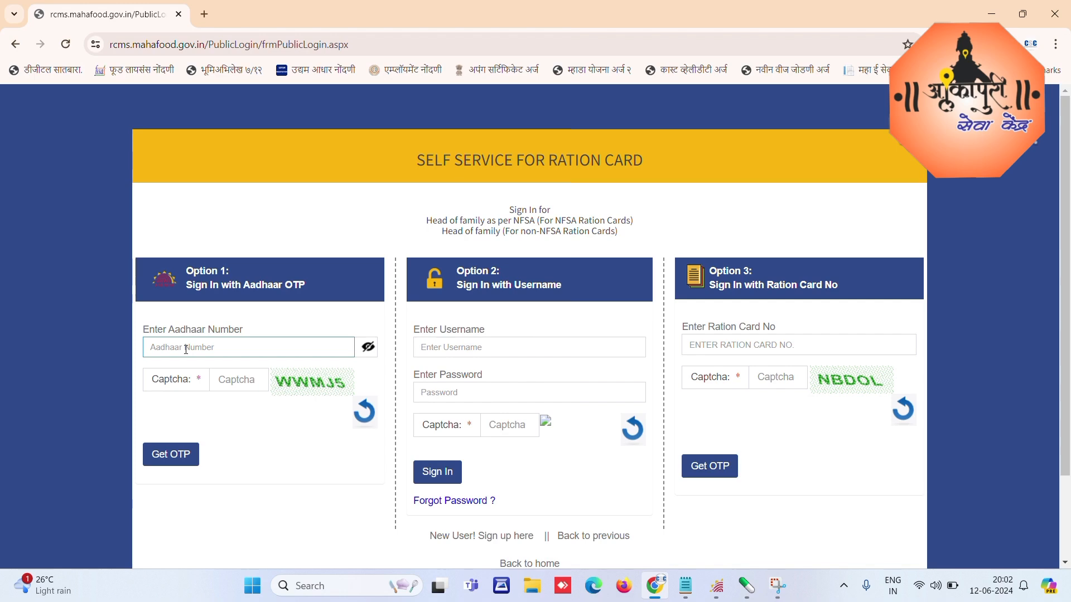
text(4)
text(•••)
text(•••)
text(••)
text(••)
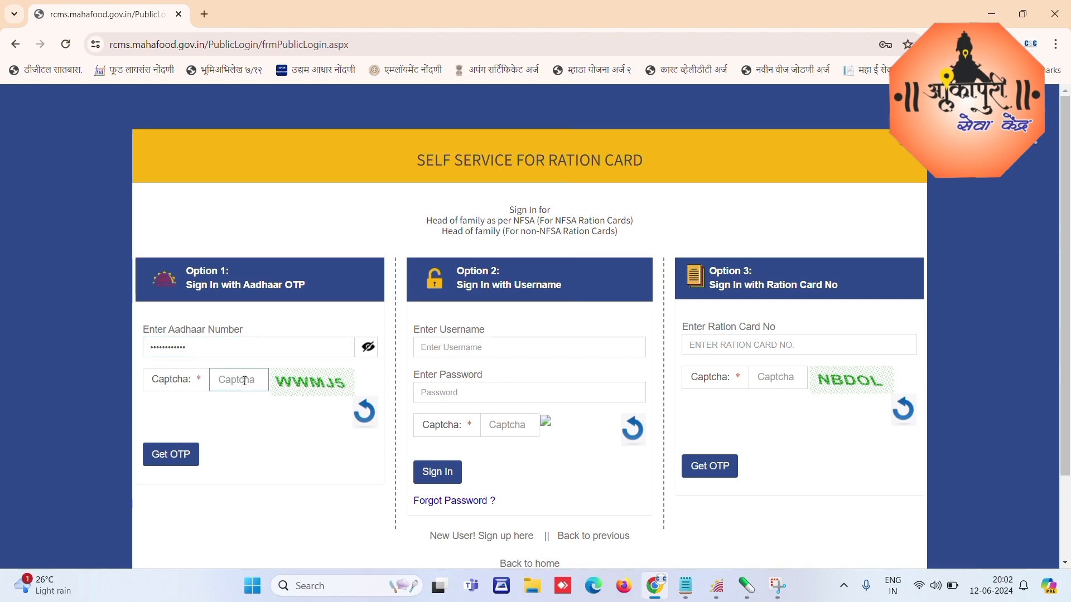
text(WWMJ5)
click(178, 456)
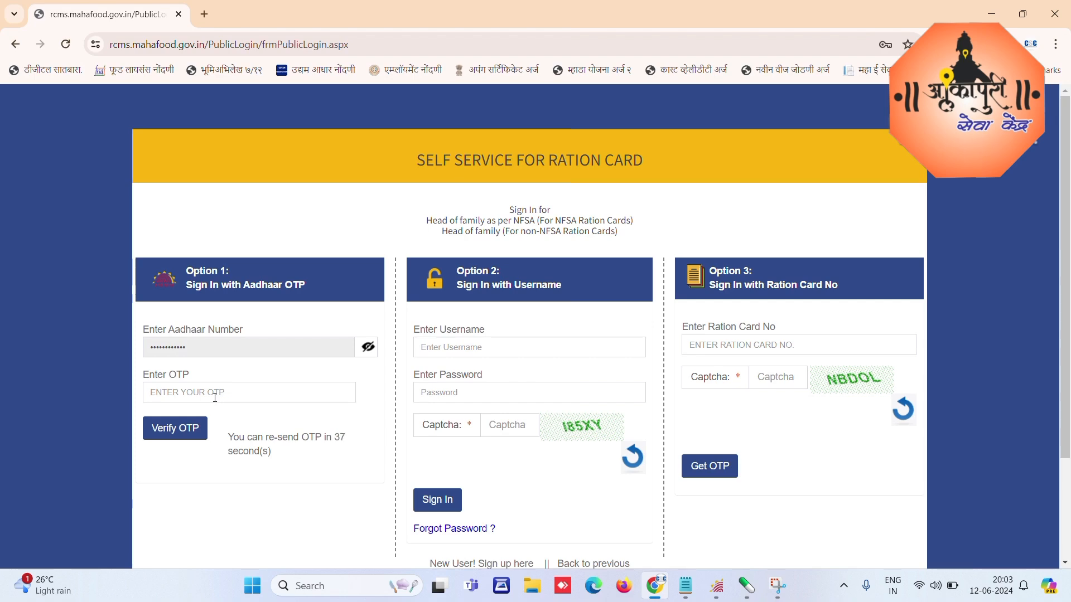
click(178, 393)
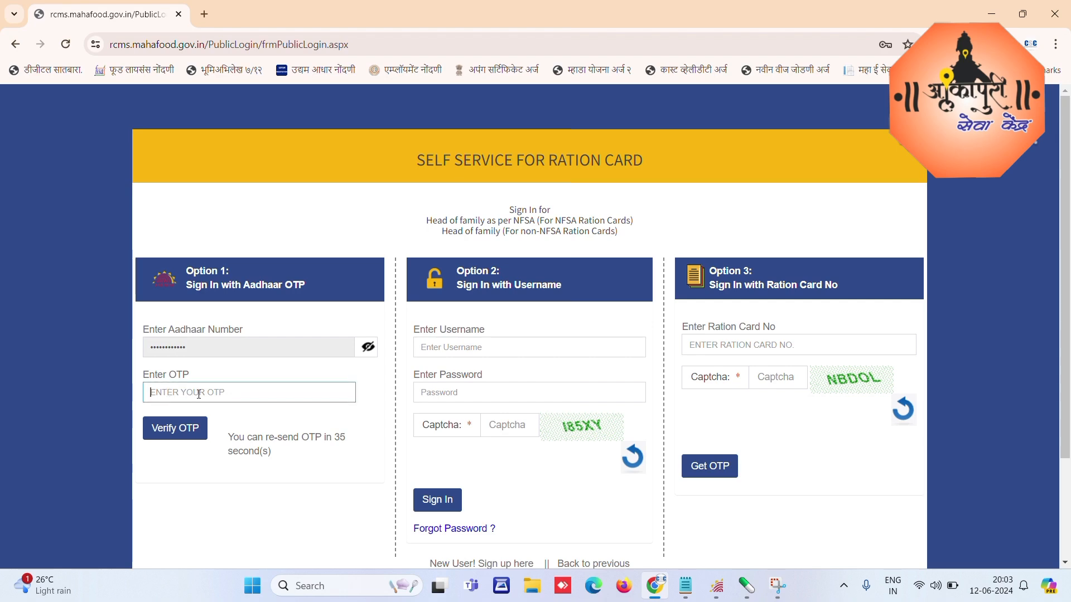
text(••••••)
click(180, 432)
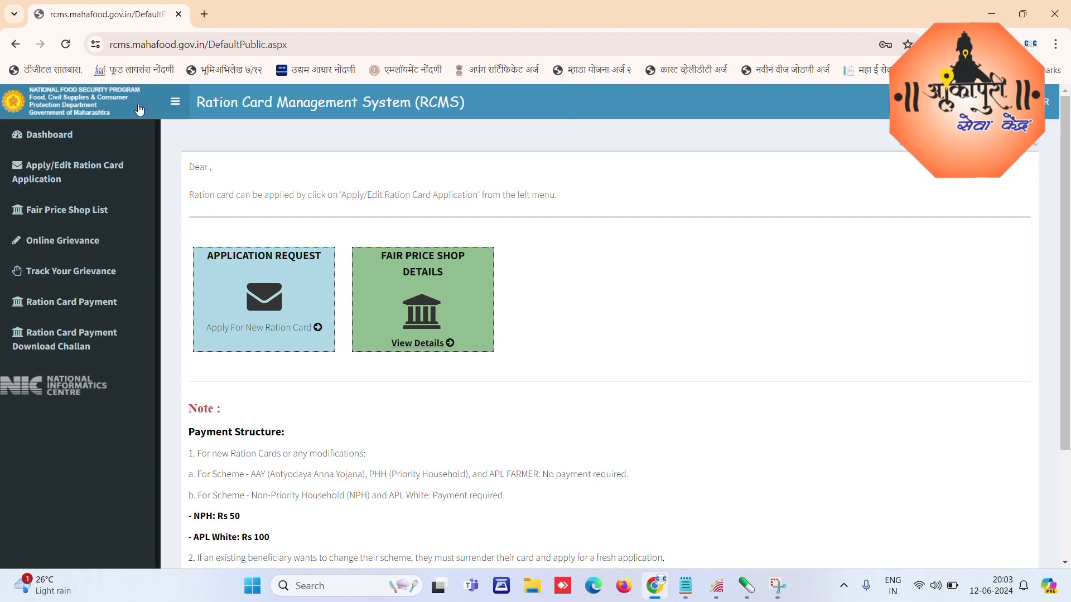
Step: Begin a new ration card application with district Pune [521] and tehsil Khed [04190]
click(56, 176)
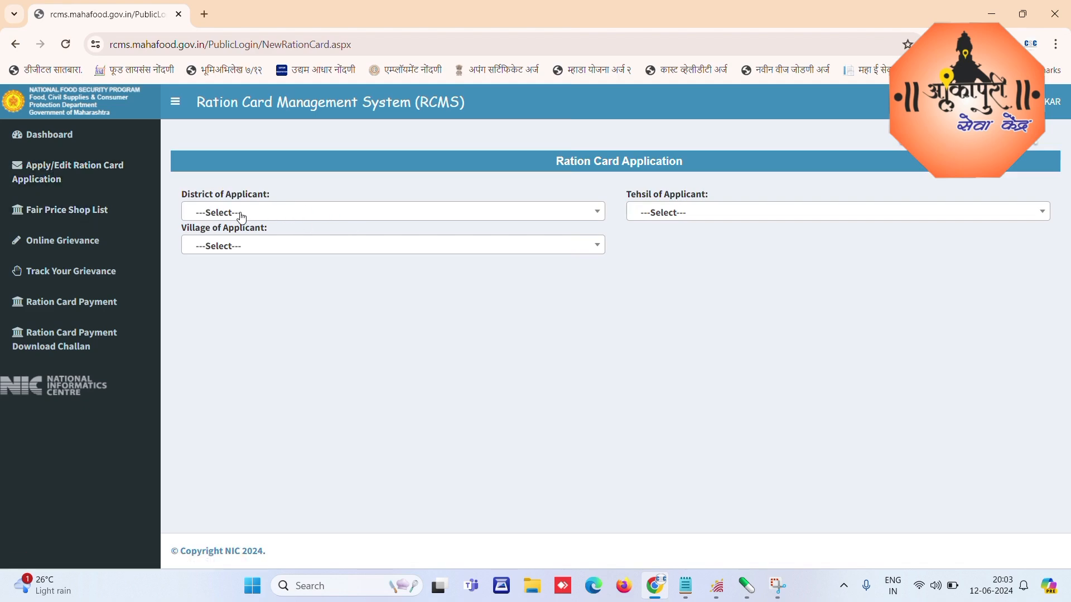
click(333, 217)
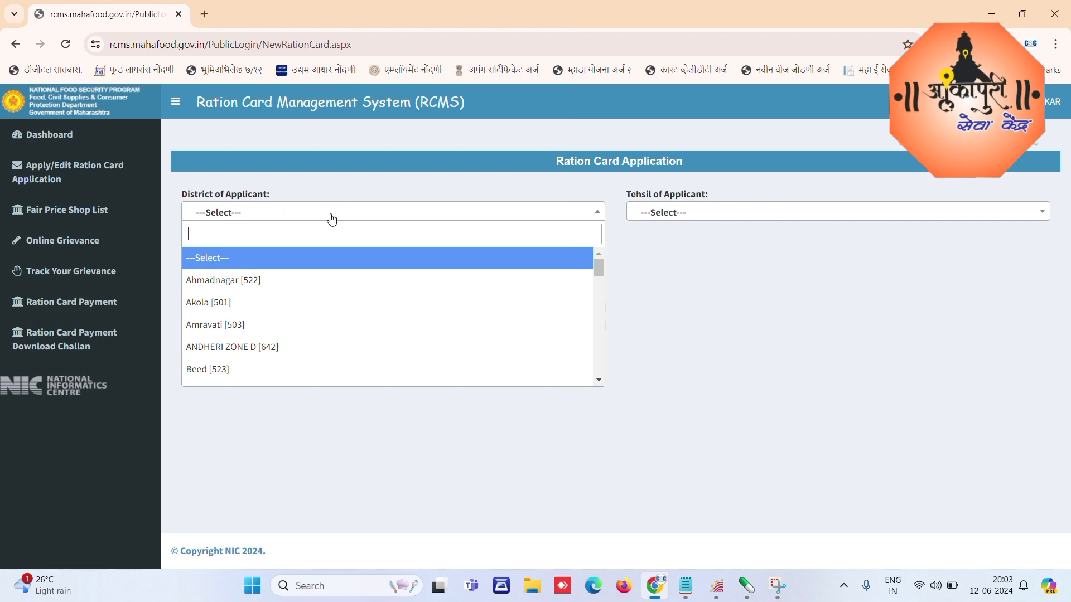
text(pune)
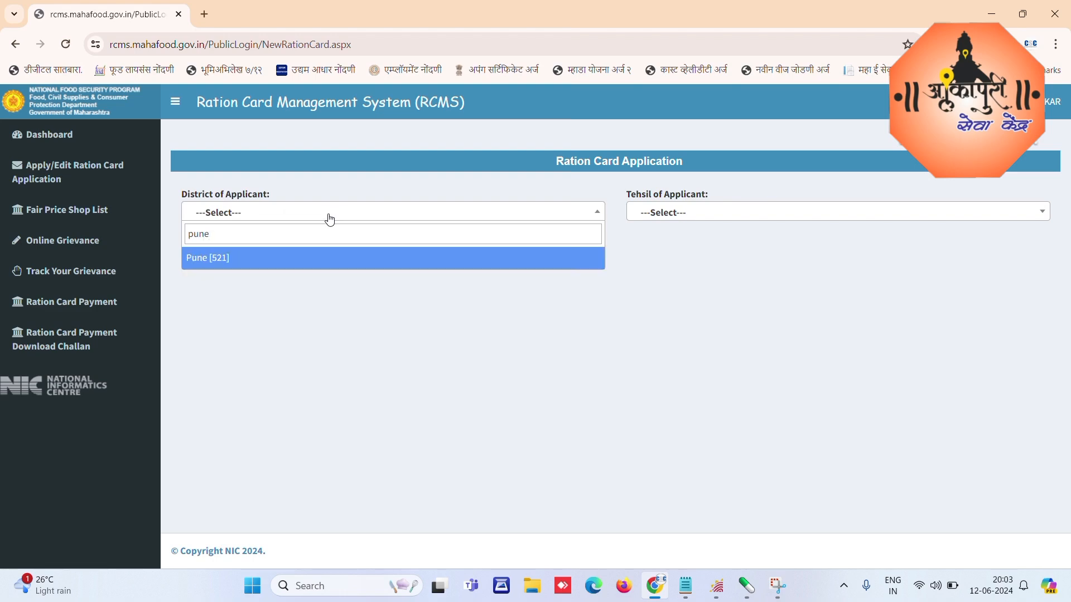
key(Return)
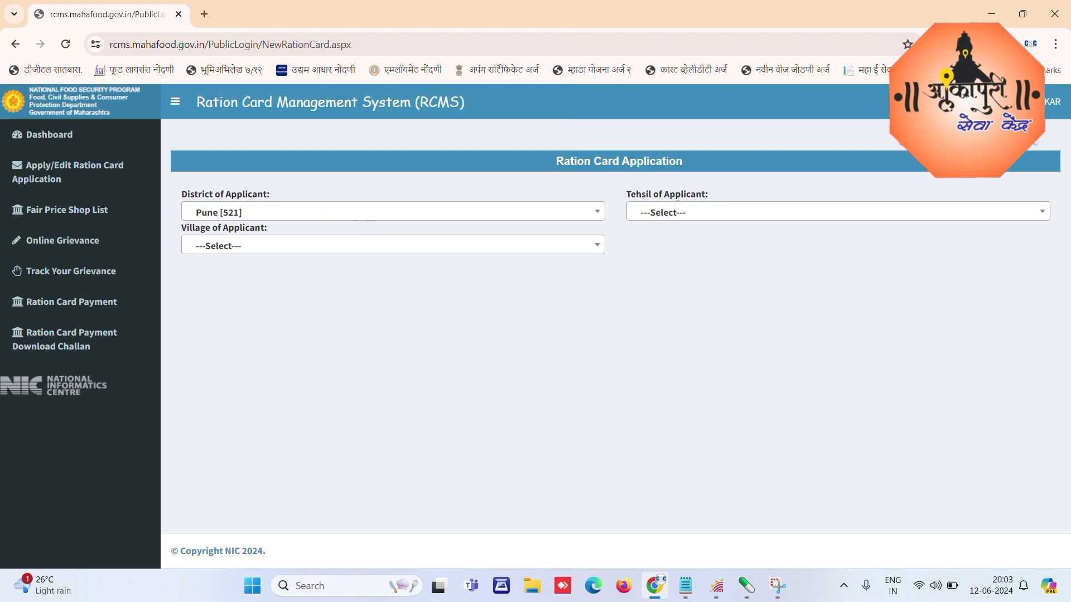
click(708, 220)
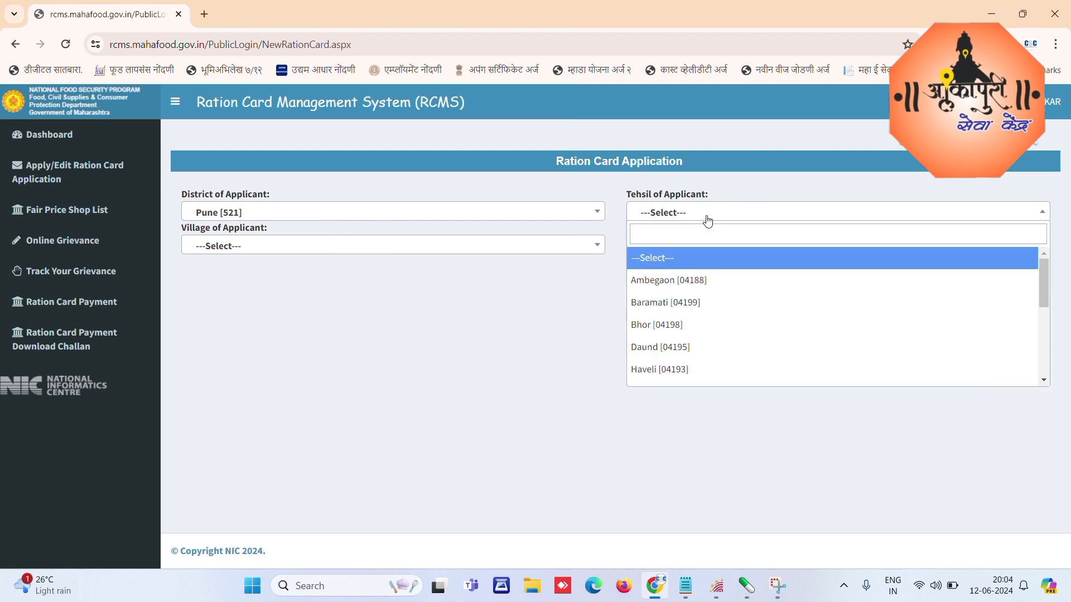
text(khed)
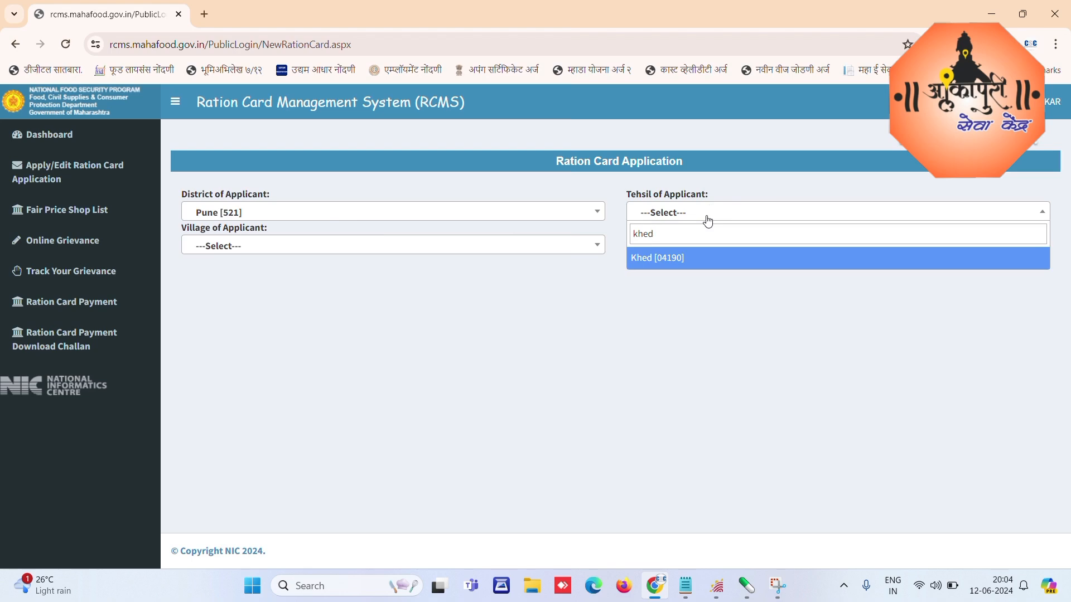
key(Return)
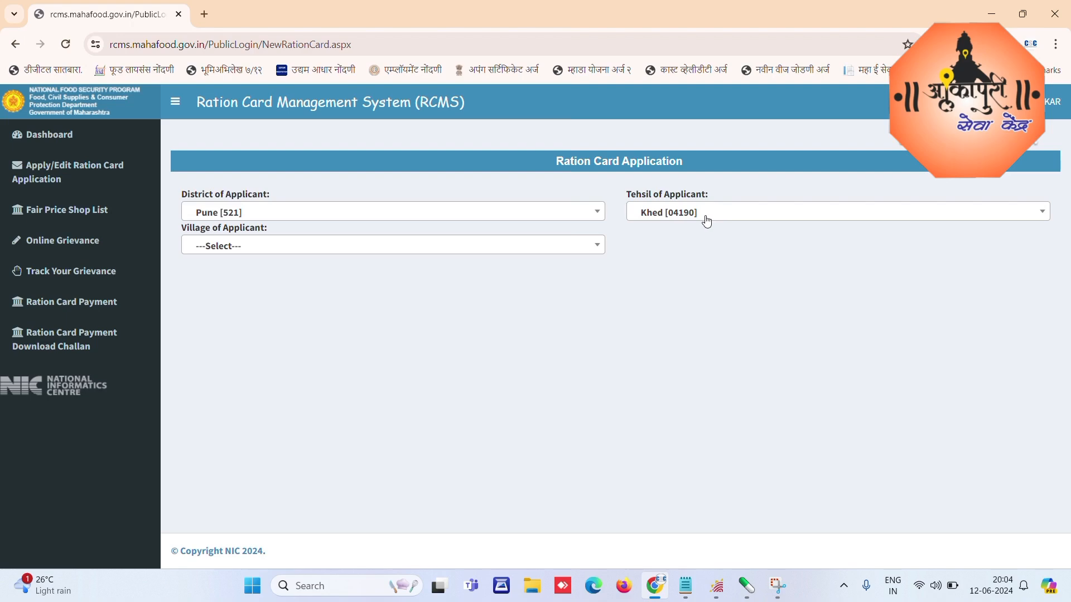
click(268, 249)
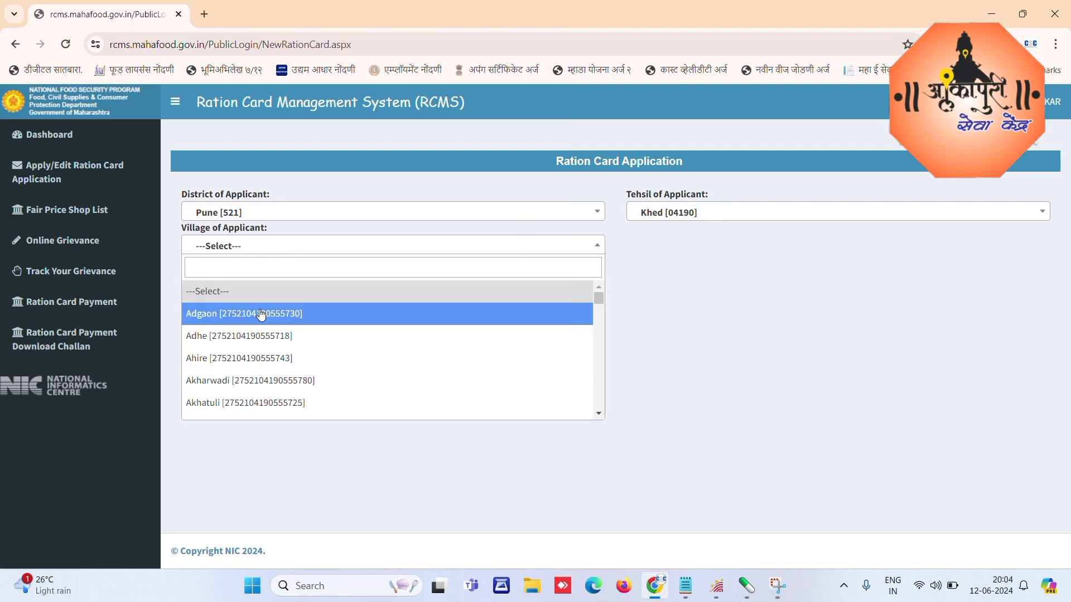
text(alandi)
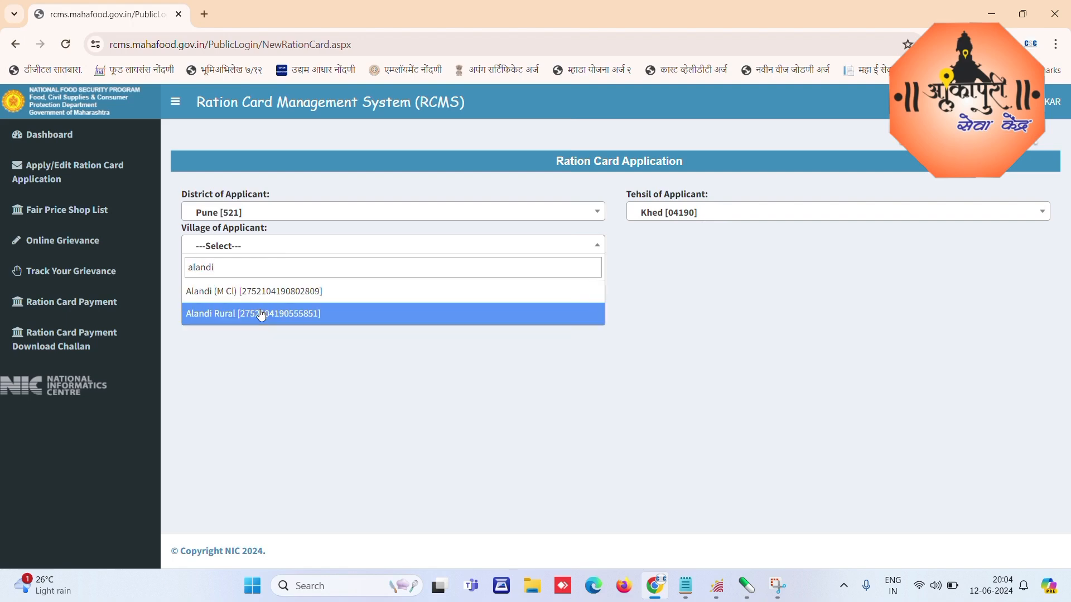
click(256, 310)
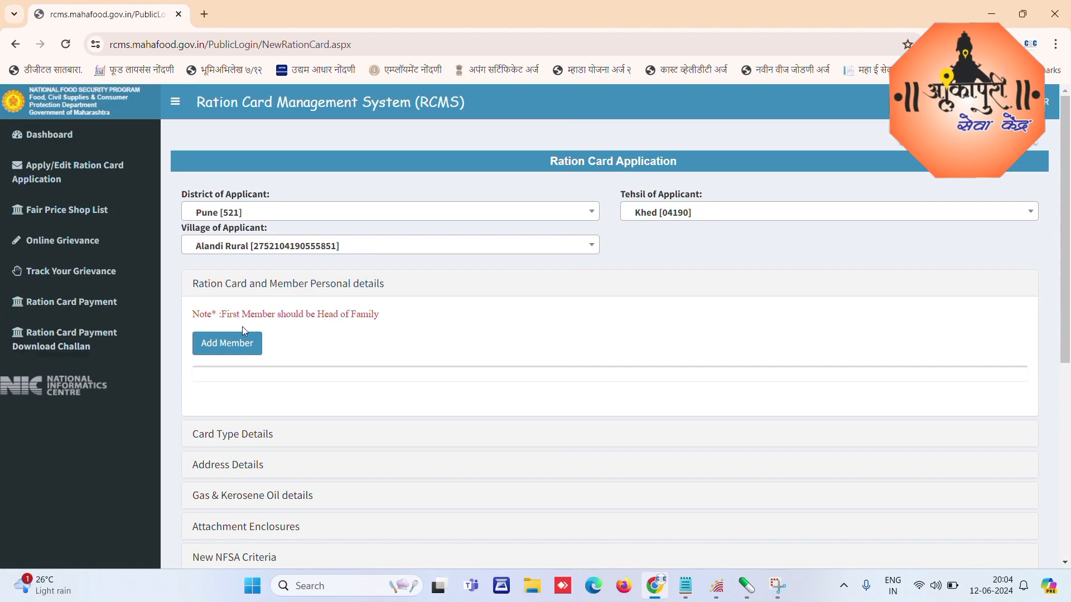
Step: Add a member and upload their photo from the applicant's Desktop documents folder
click(219, 346)
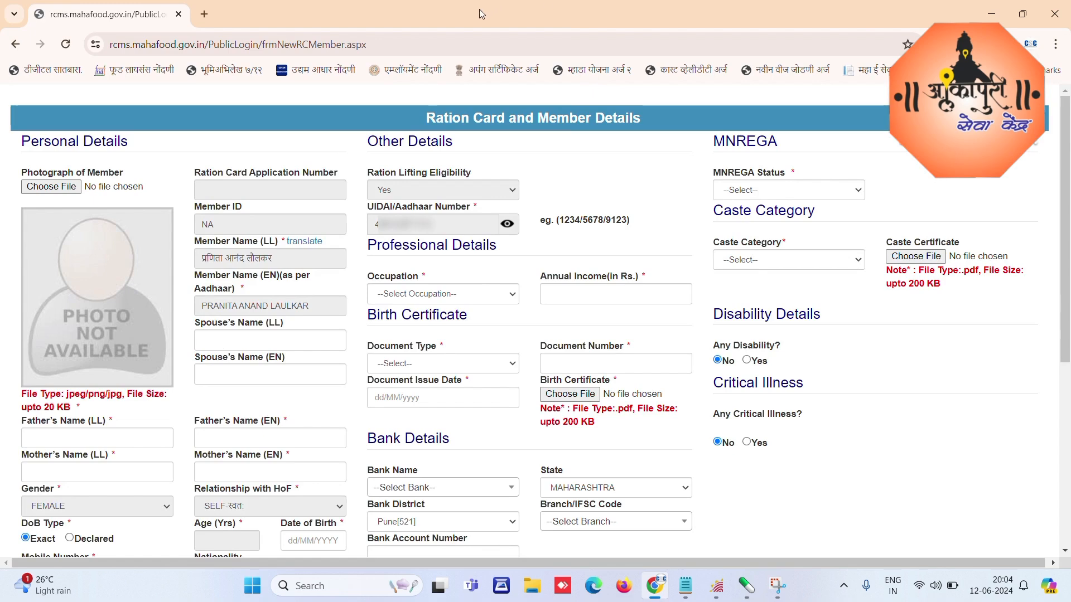
click(568, 19)
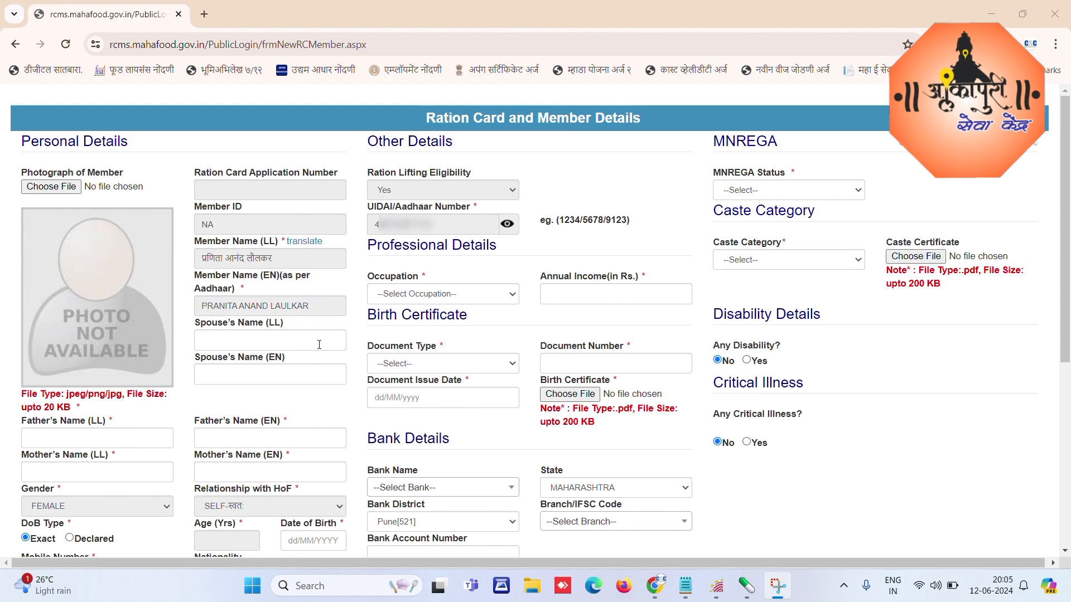
click(50, 190)
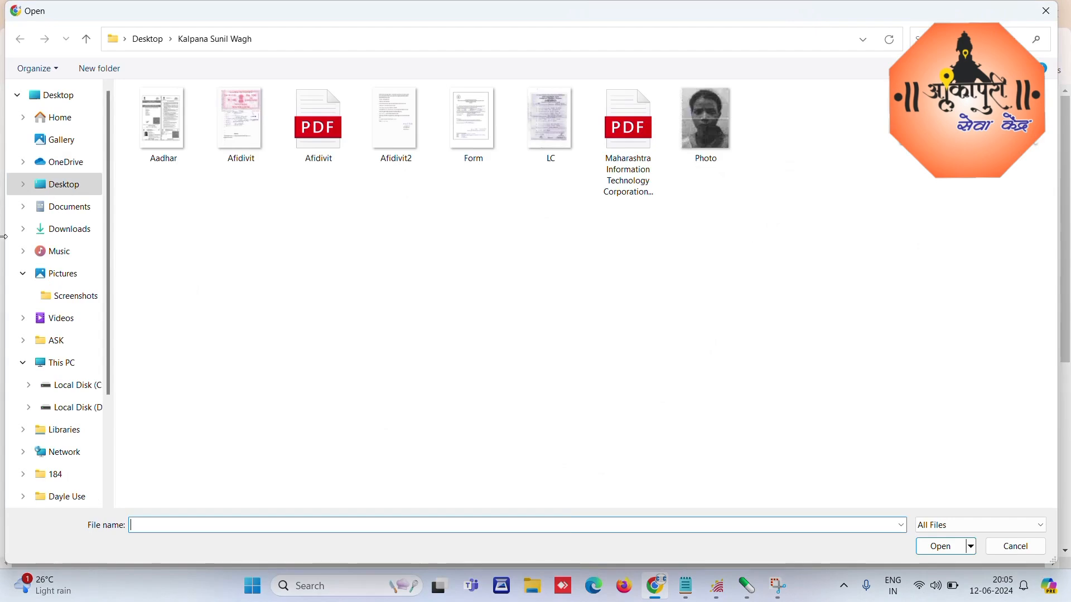
click(87, 104)
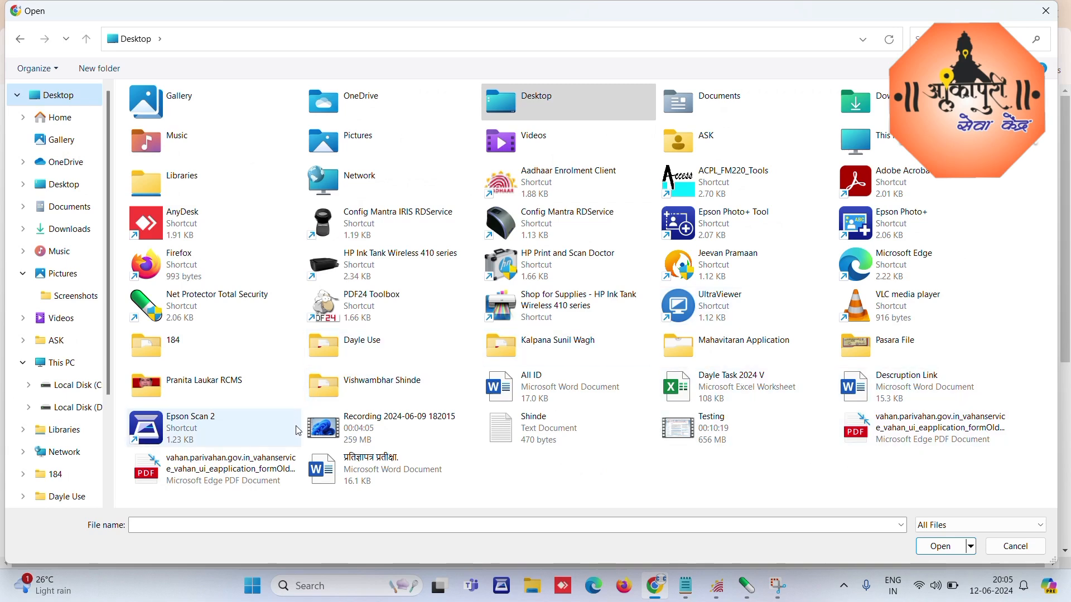
click(201, 382)
double_click(203, 381)
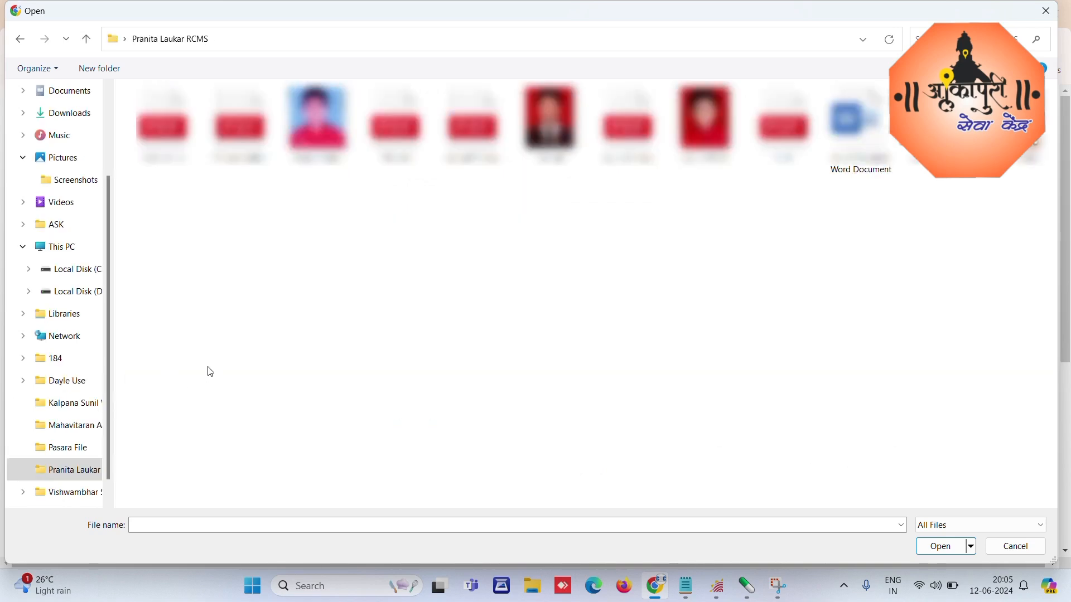
click(1015, 123)
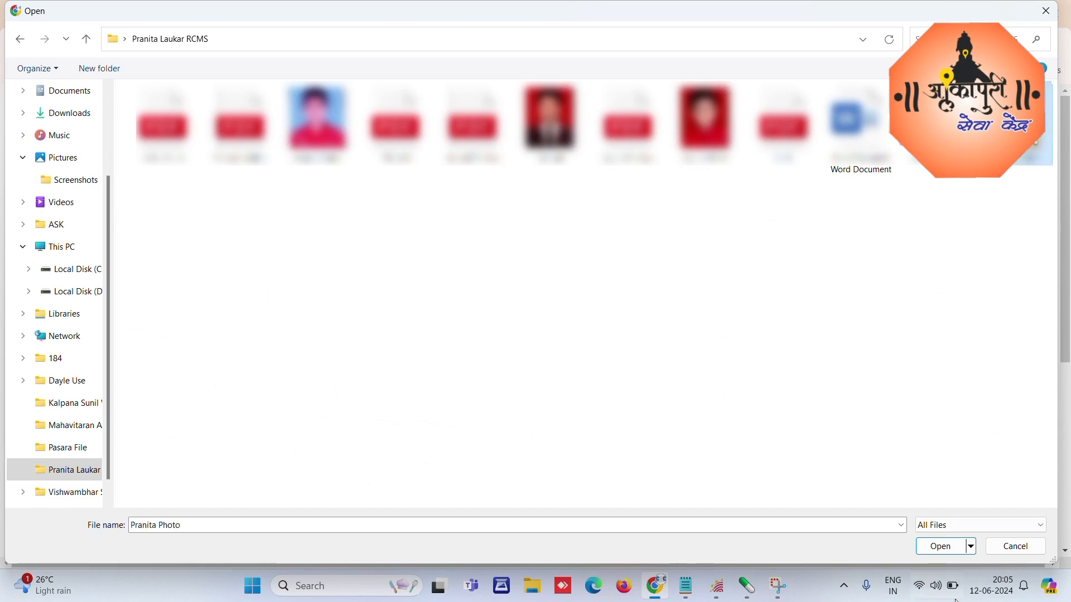
click(942, 546)
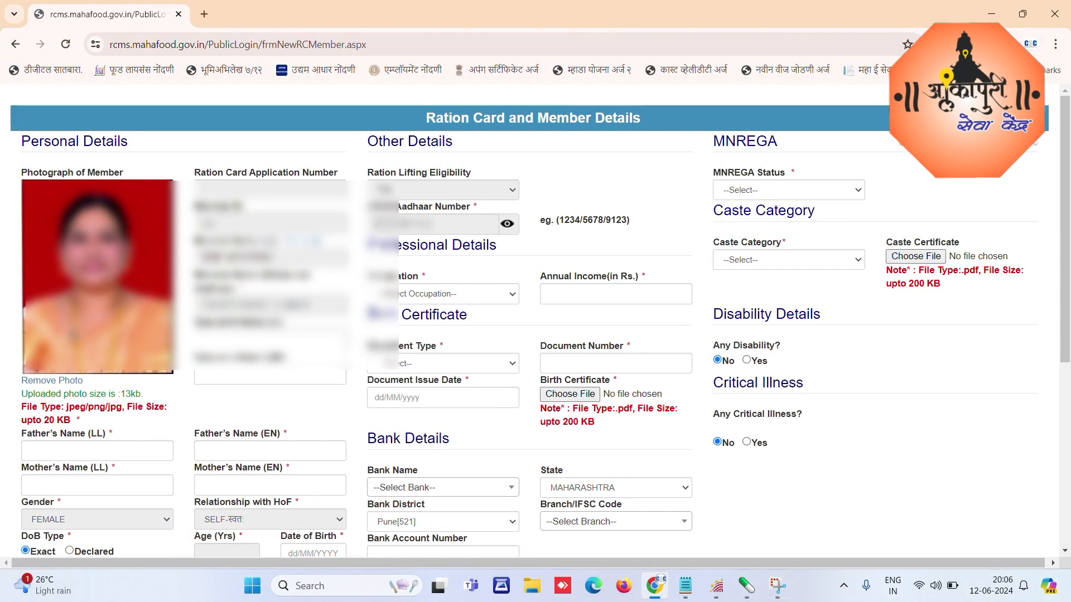
Step: Enter the father's and mother's names, accepting the Marathi transliterations
drag(1066, 161, 1069, 206)
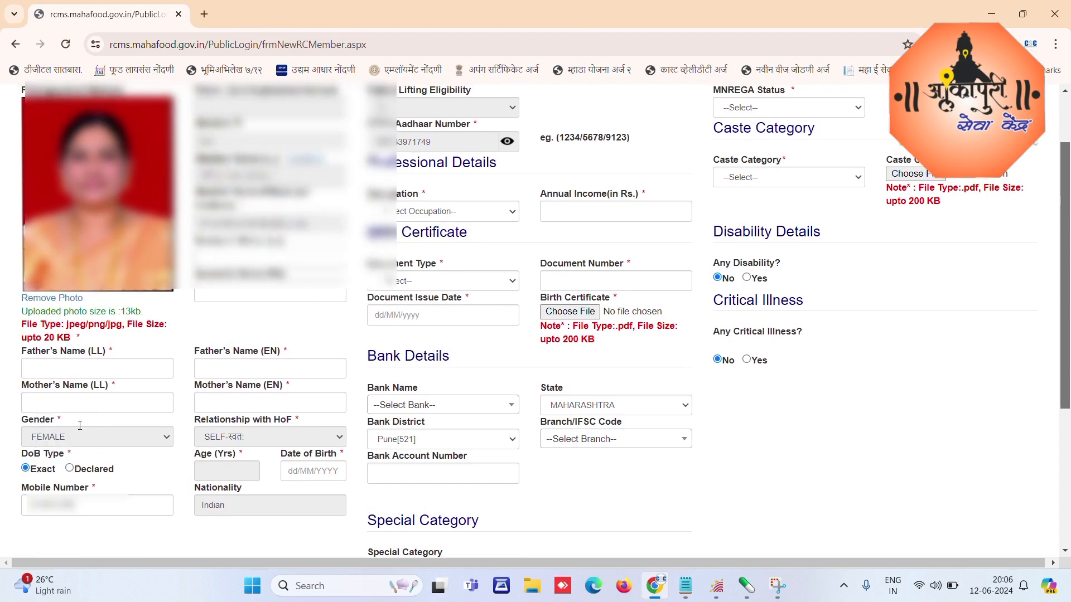
click(81, 370)
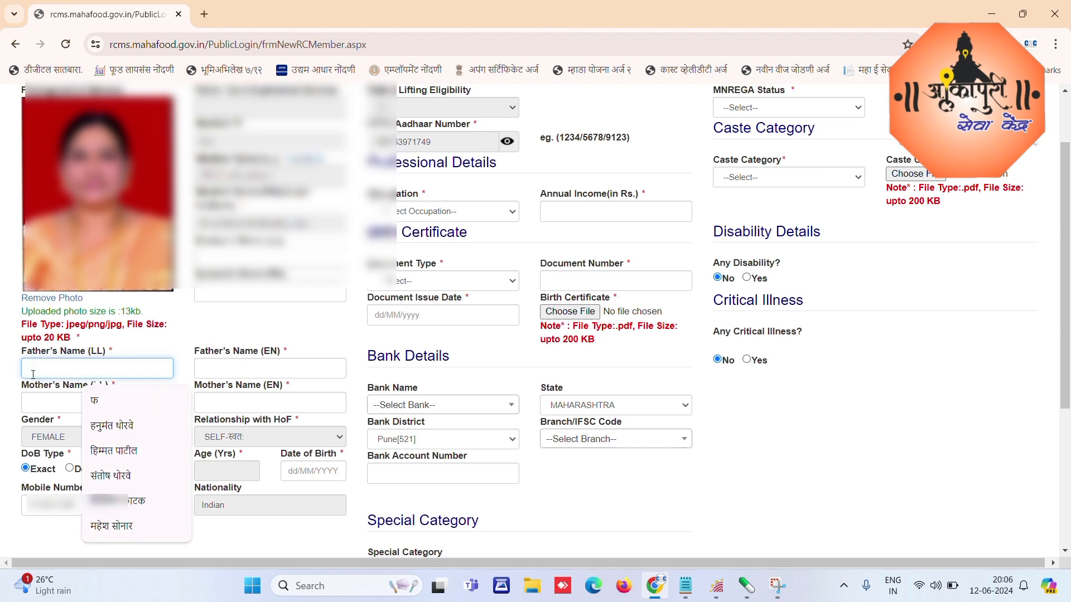
text(PRAK)
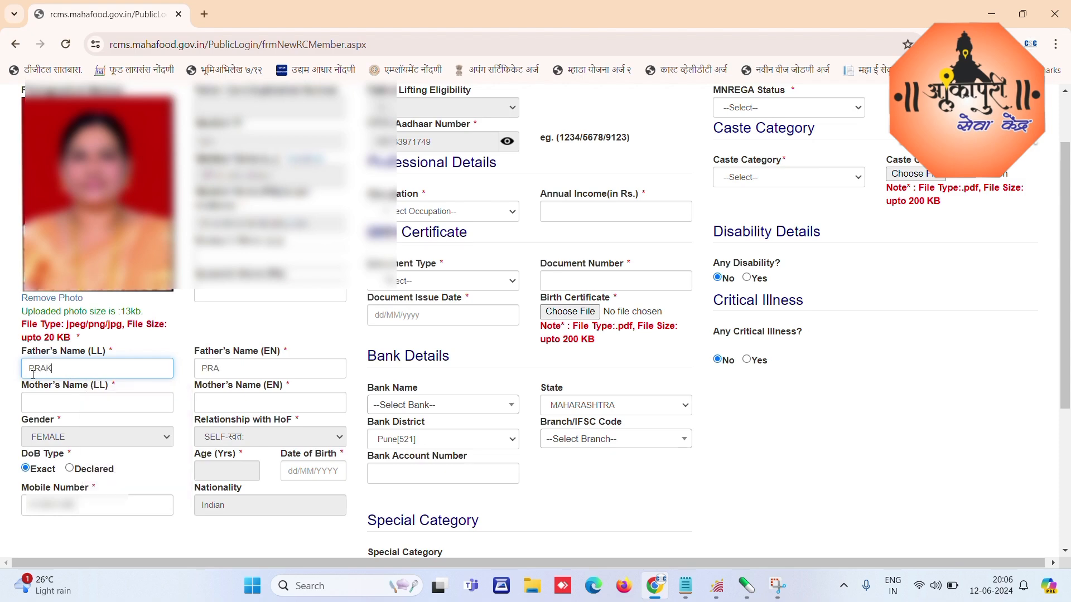
text(ASHRAV)
key(Tab)
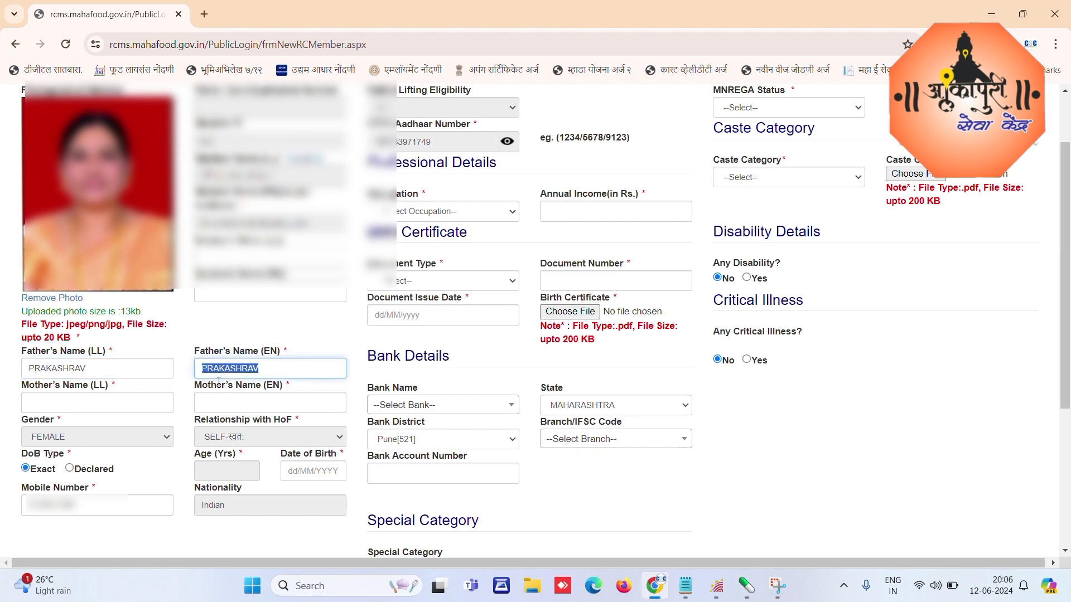
click(58, 402)
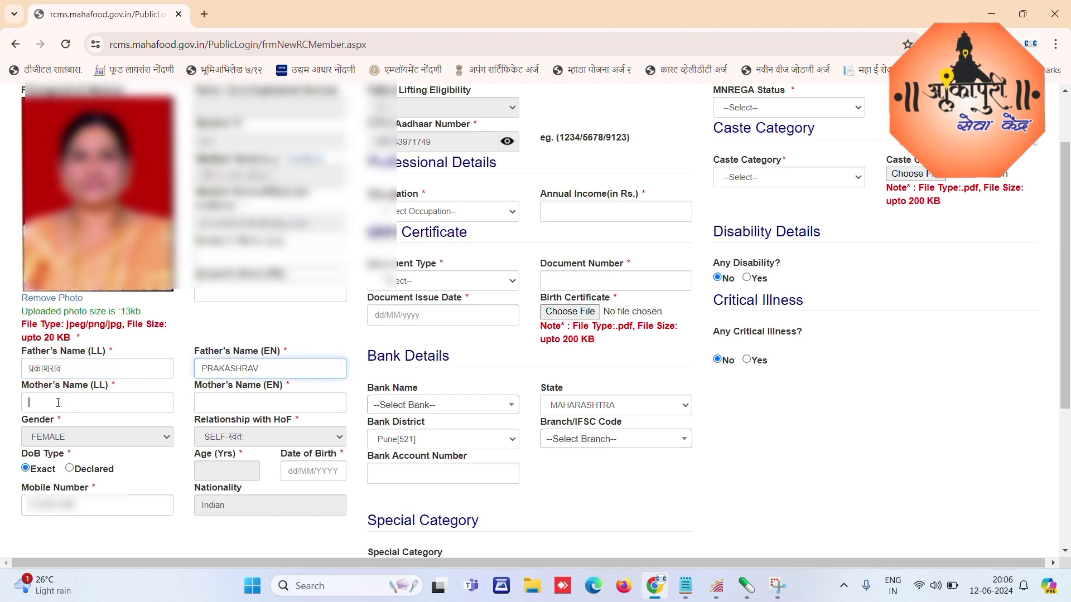
text(PRAFUL)
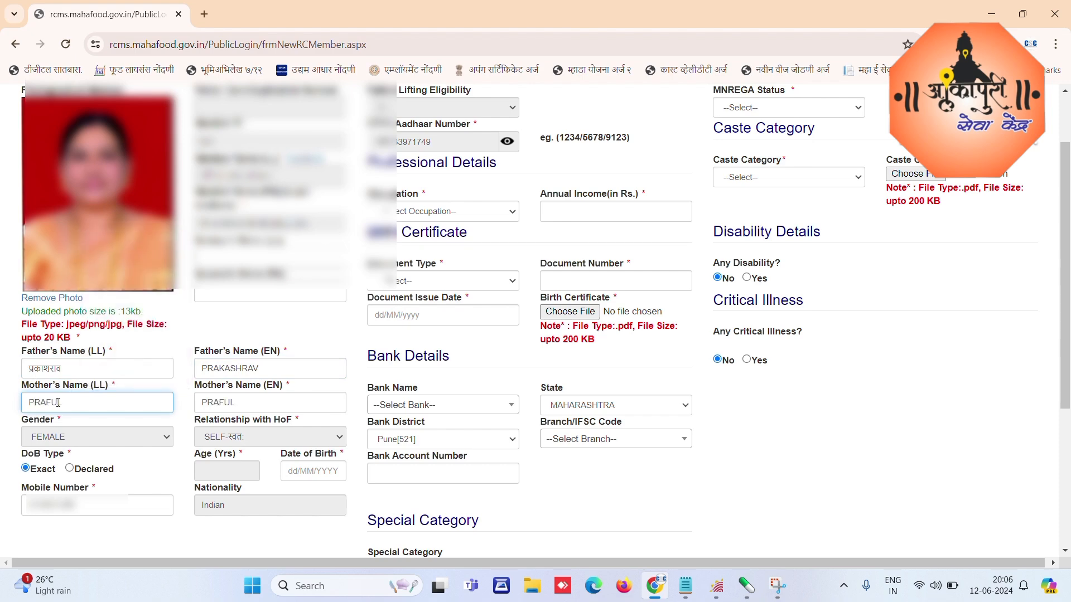
key(Tab)
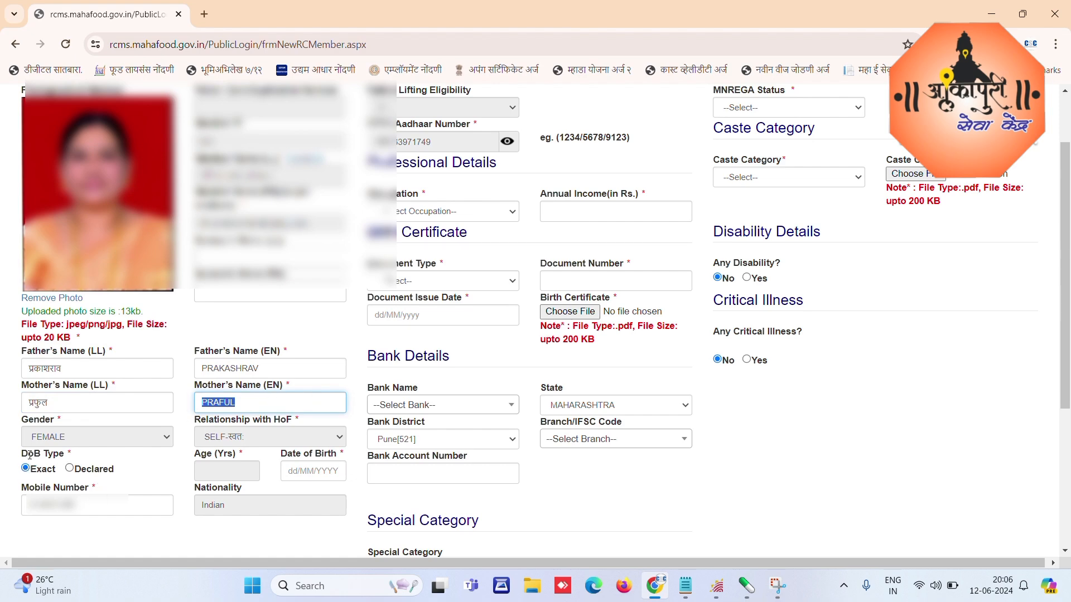
Step: Try a declared age, then set the DoB type back to Exact
drag(25, 455, 56, 454)
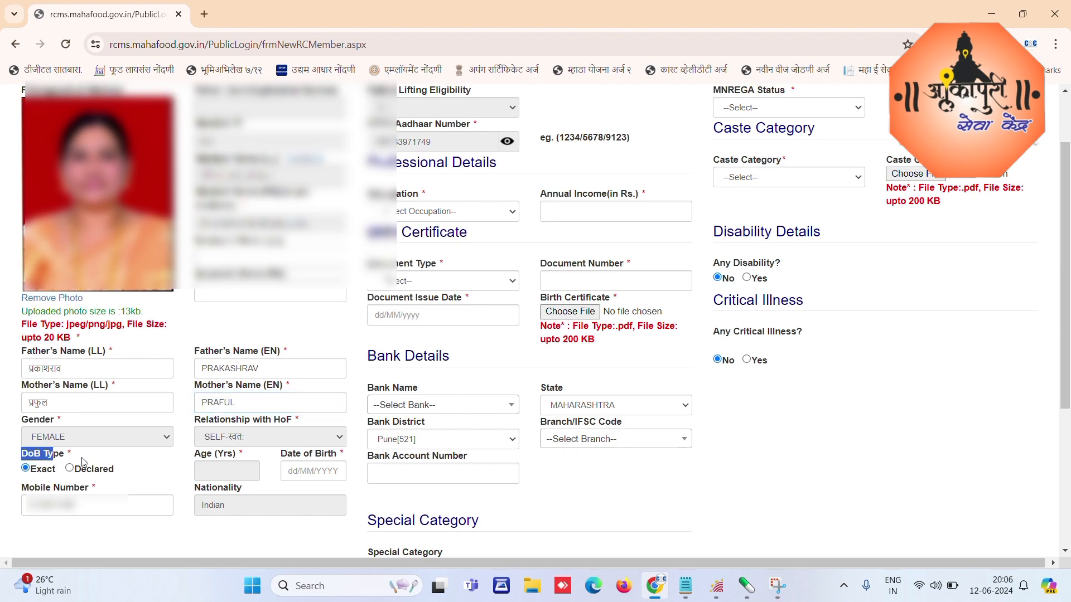
click(69, 469)
click(196, 474)
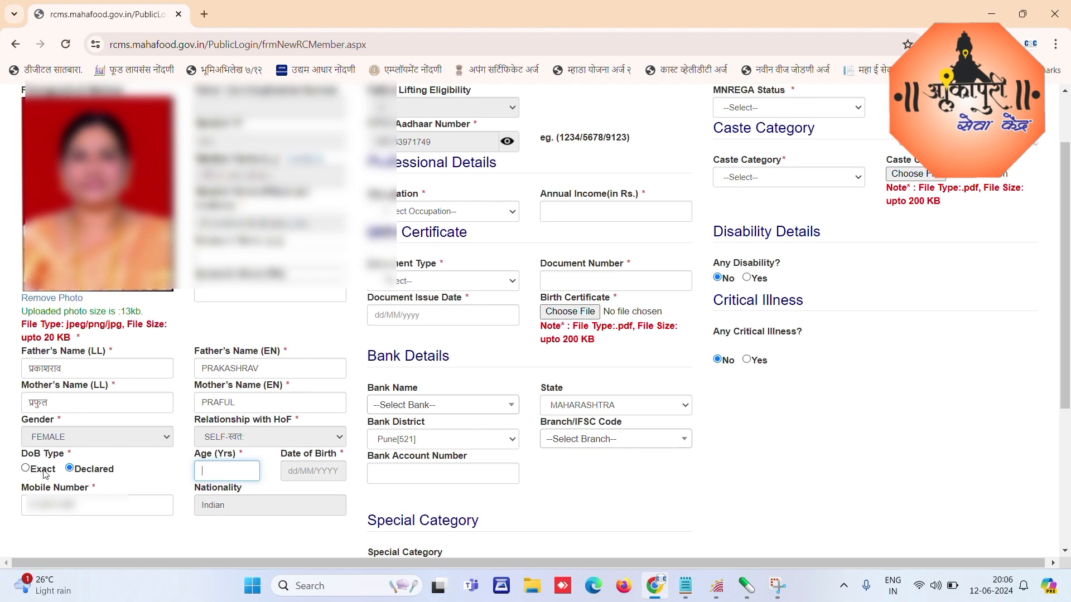
click(25, 469)
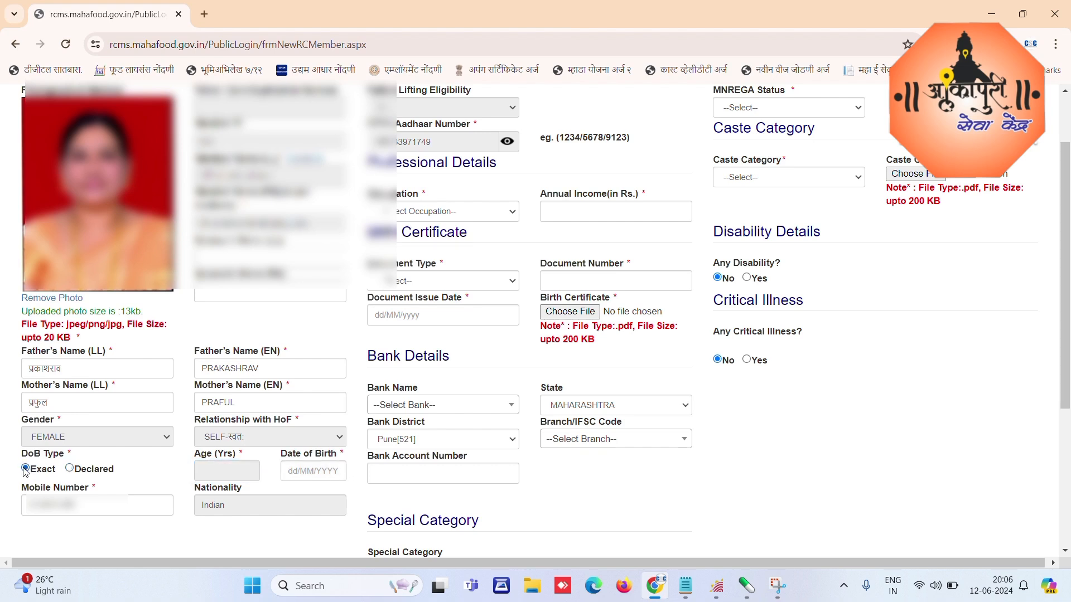
click(294, 473)
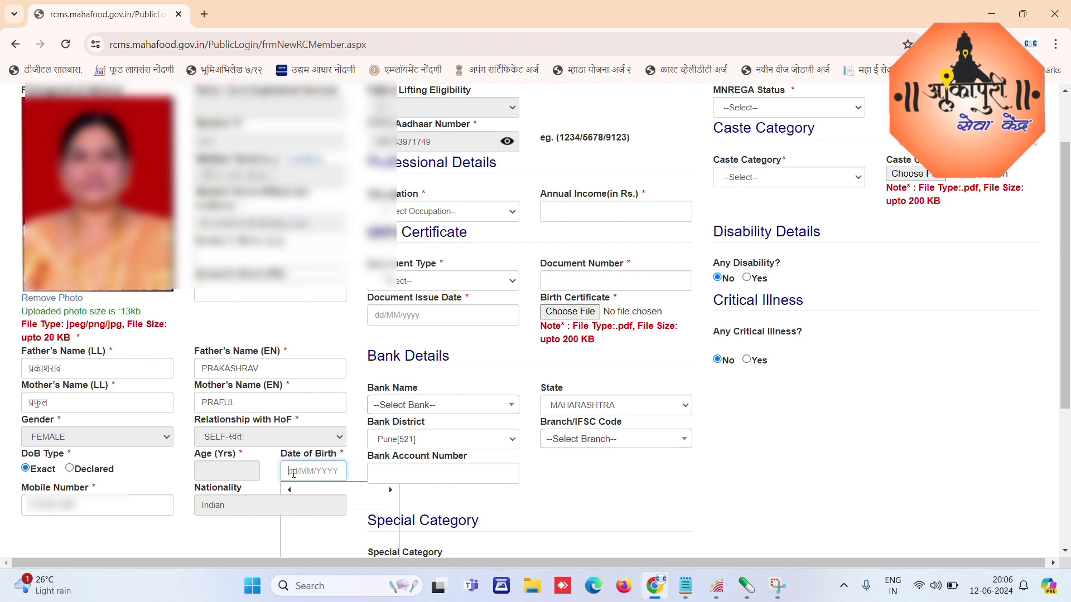
text(21/04/1984)
key(Tab)
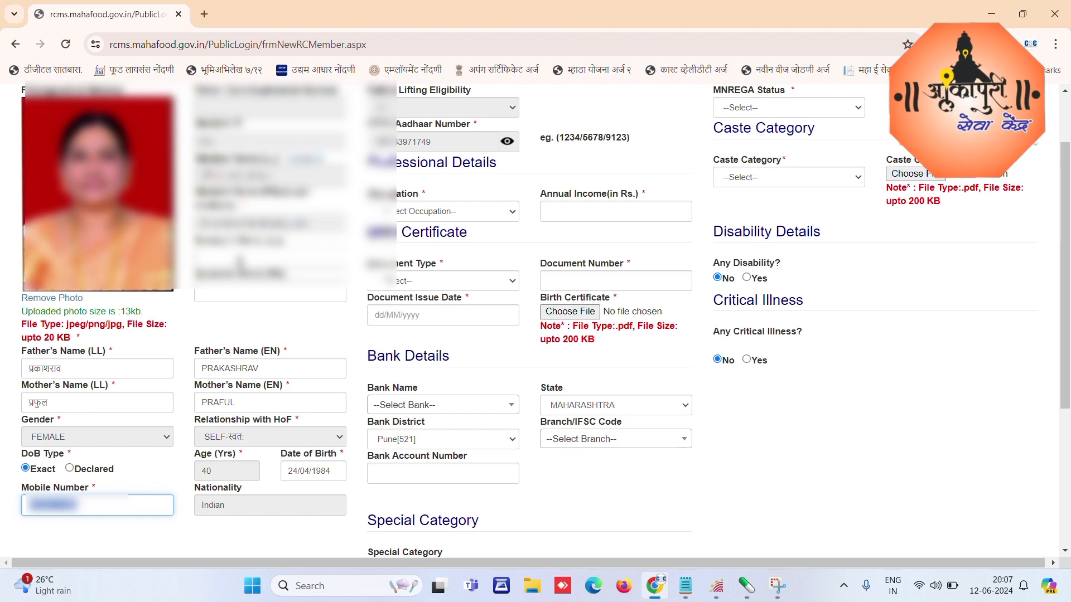
Step: Enter the relative's full name in the name field
click(240, 258)
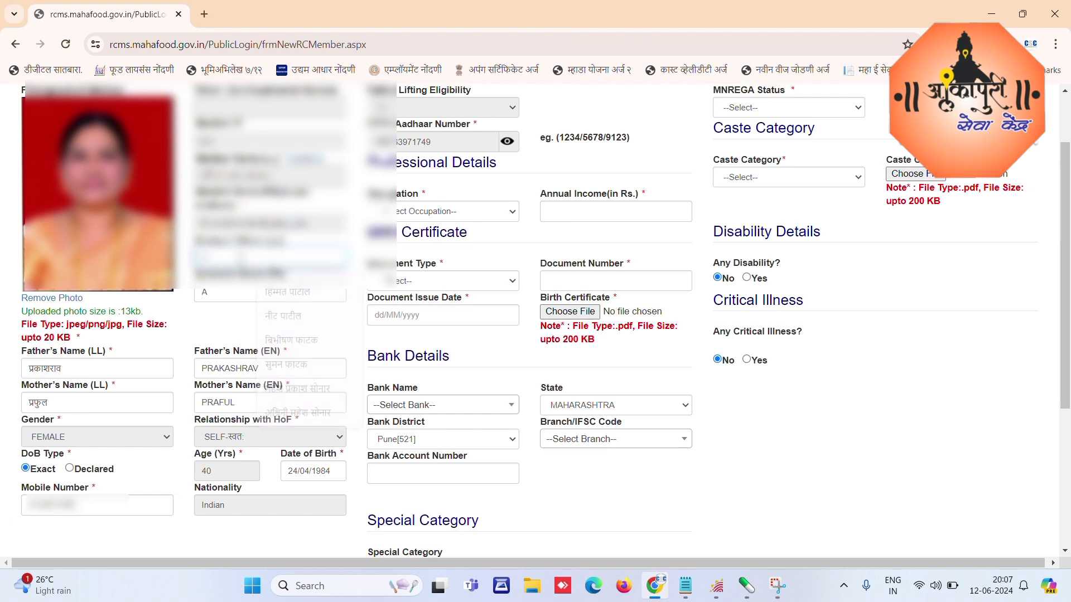
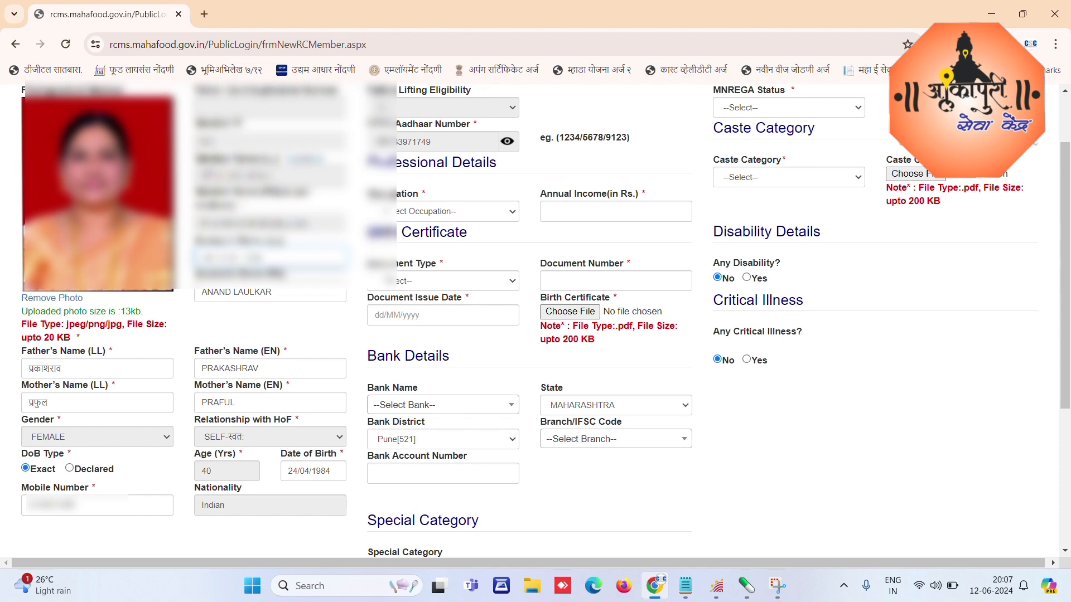
key(ctrl+a)
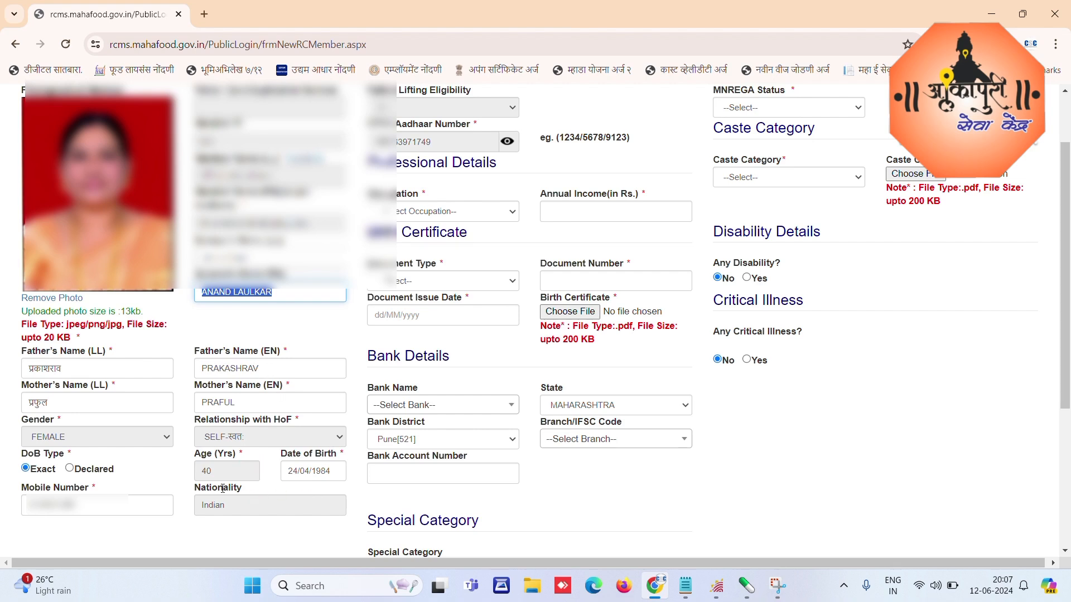
Step: Set occupation to HOUSE WIFE and annual income to 00
click(420, 212)
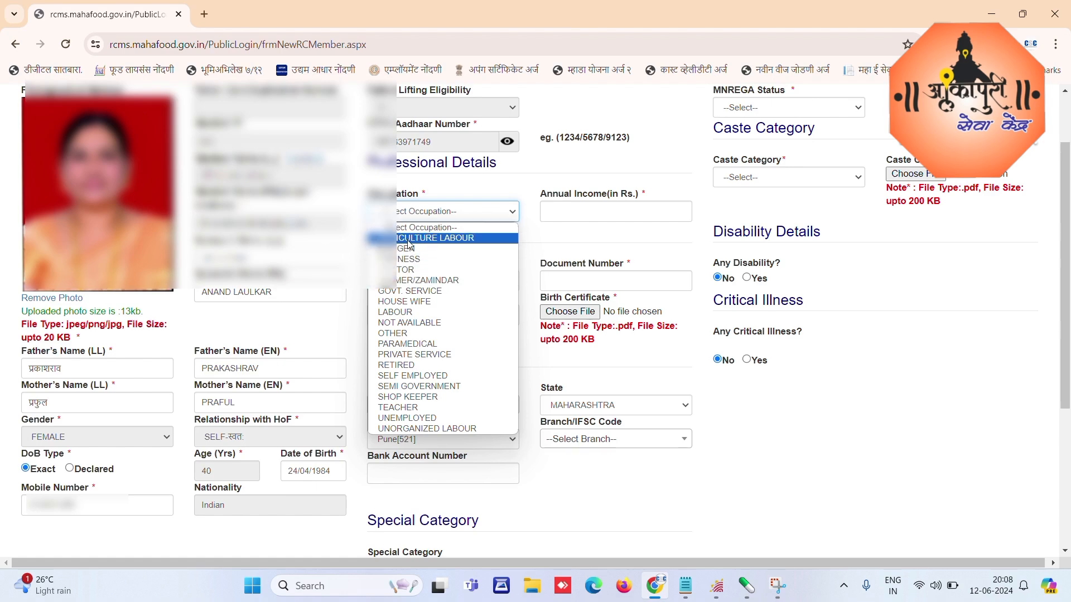
click(411, 303)
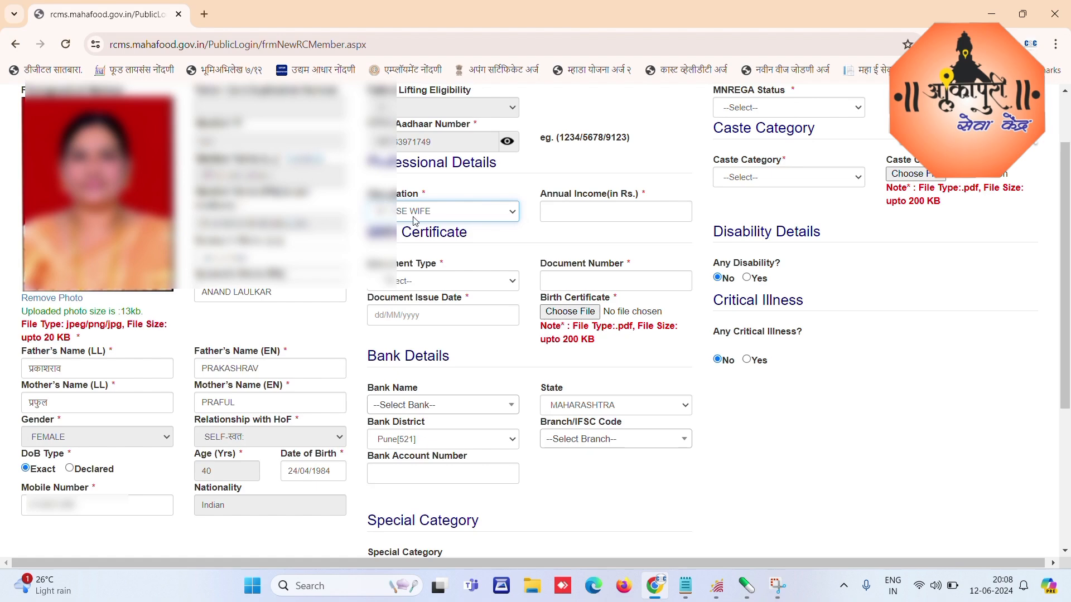
click(576, 213)
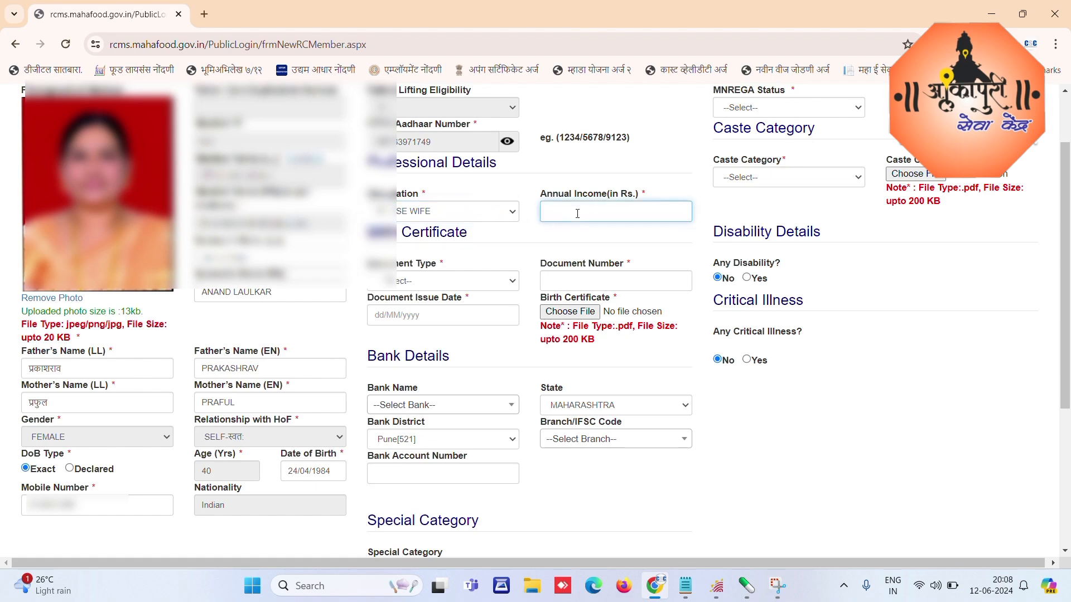
text(00)
click(412, 284)
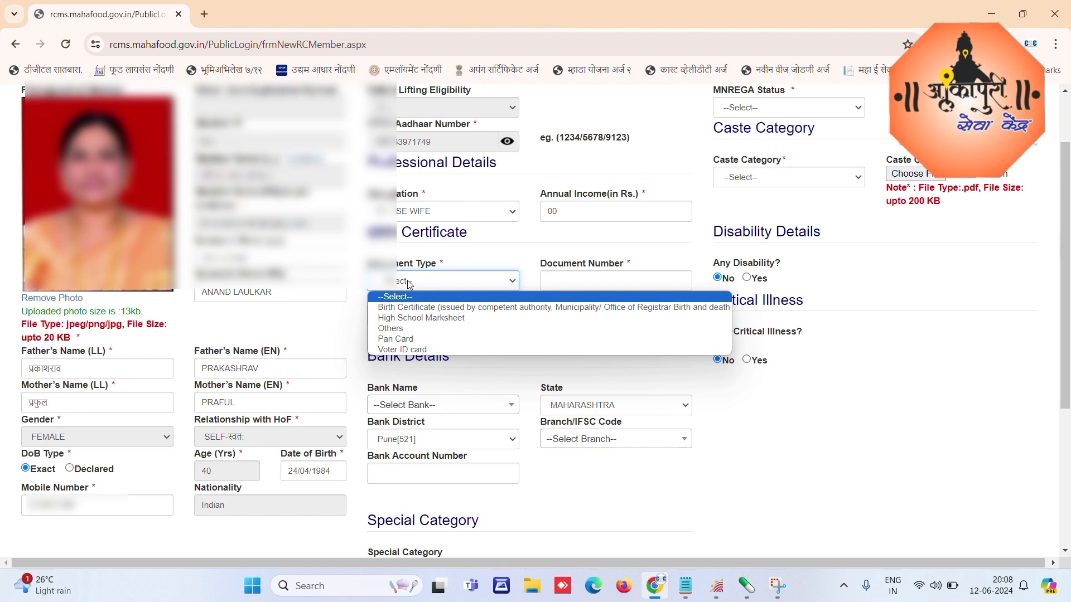
Step: Choose Others as the document type with issue date 24/05/2012
click(403, 331)
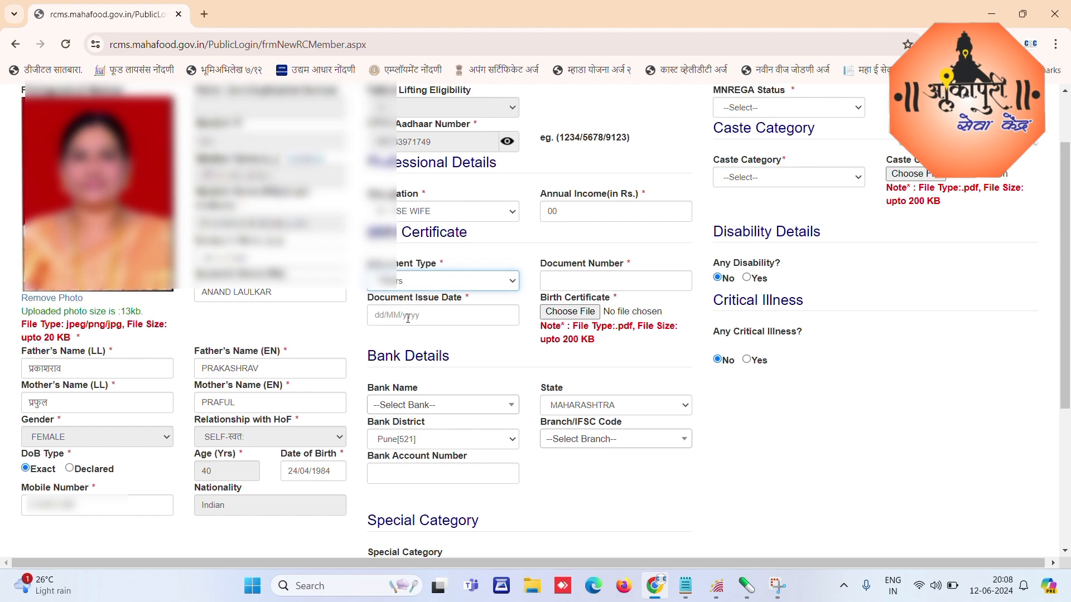
click(393, 316)
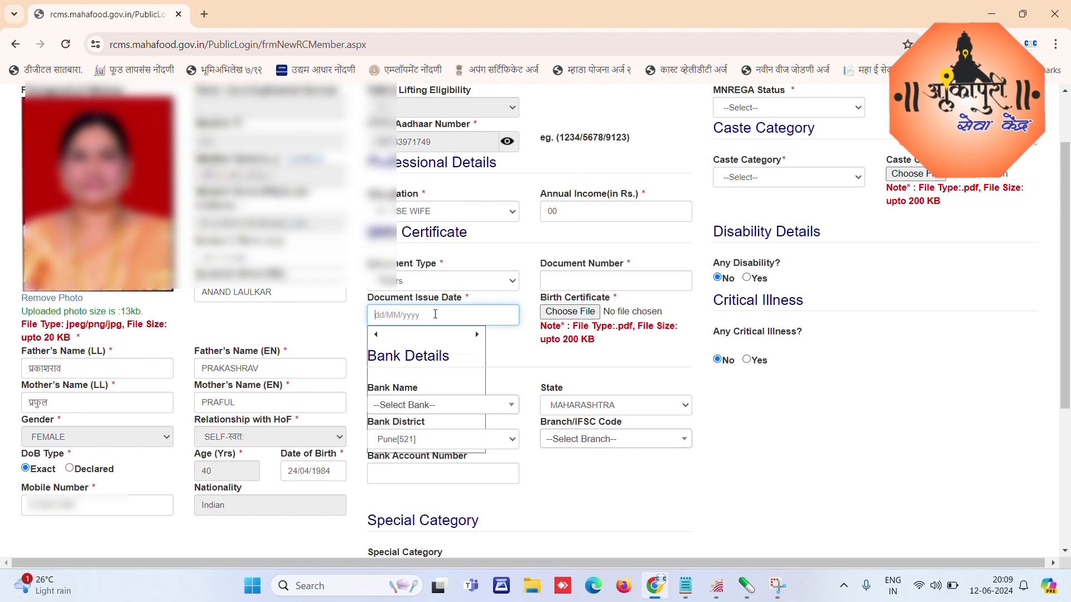
text(24/05/2012)
click(509, 291)
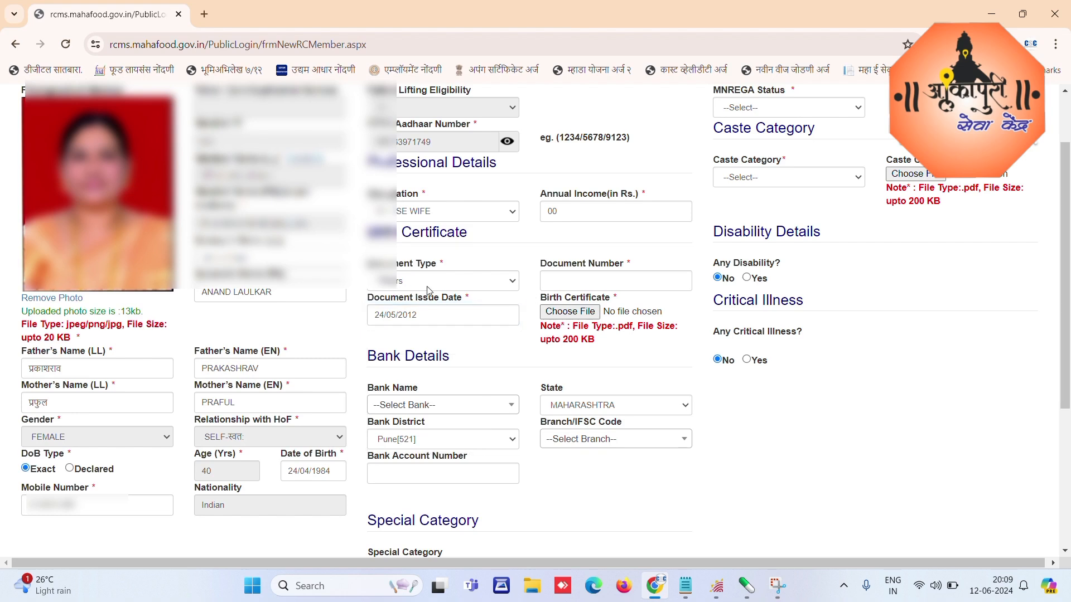
Step: Enter the proof document's number
click(580, 283)
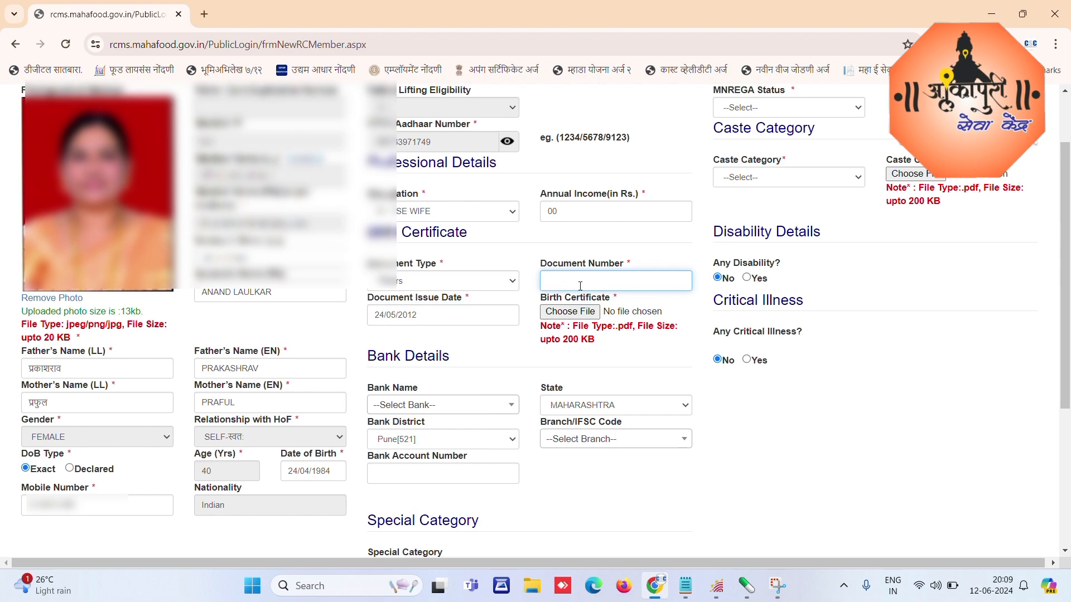
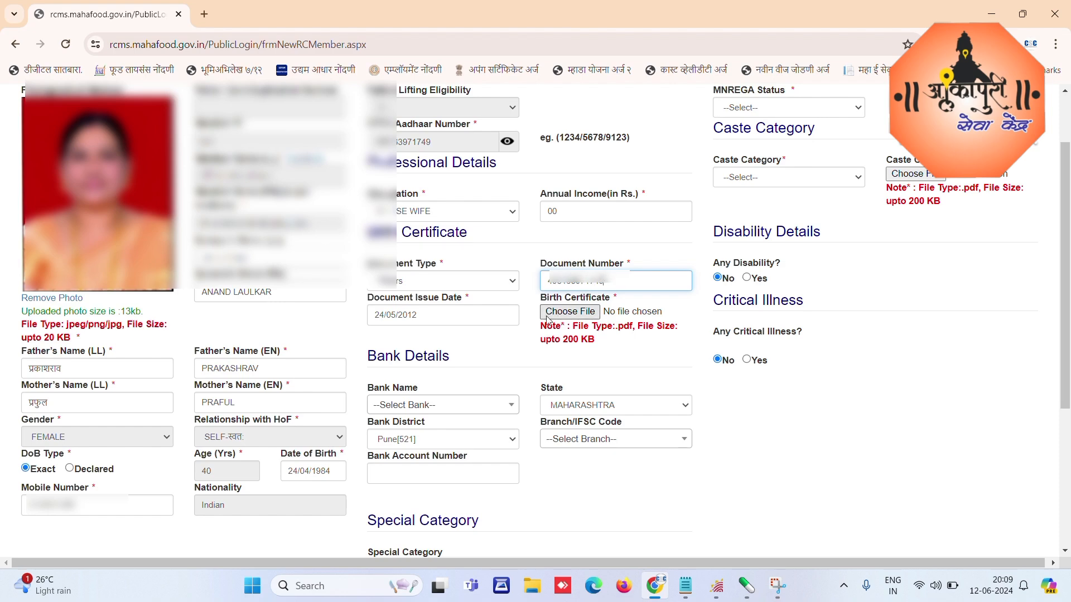
click(571, 311)
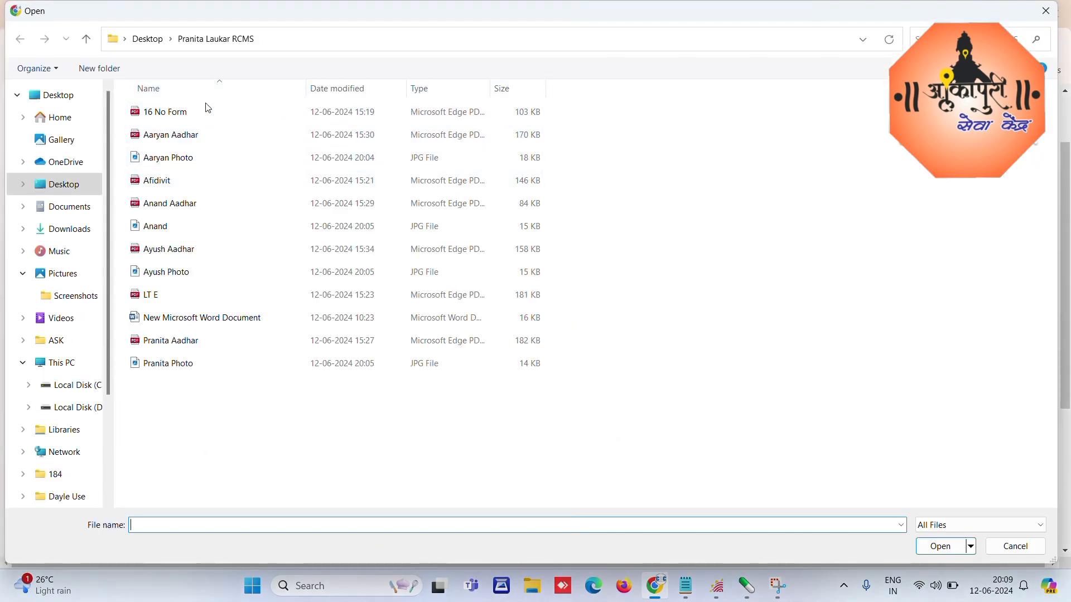
Step: Attach the member's Aadhaar PDF from the applicant's Desktop RCMS folder as the birth certificate
click(72, 98)
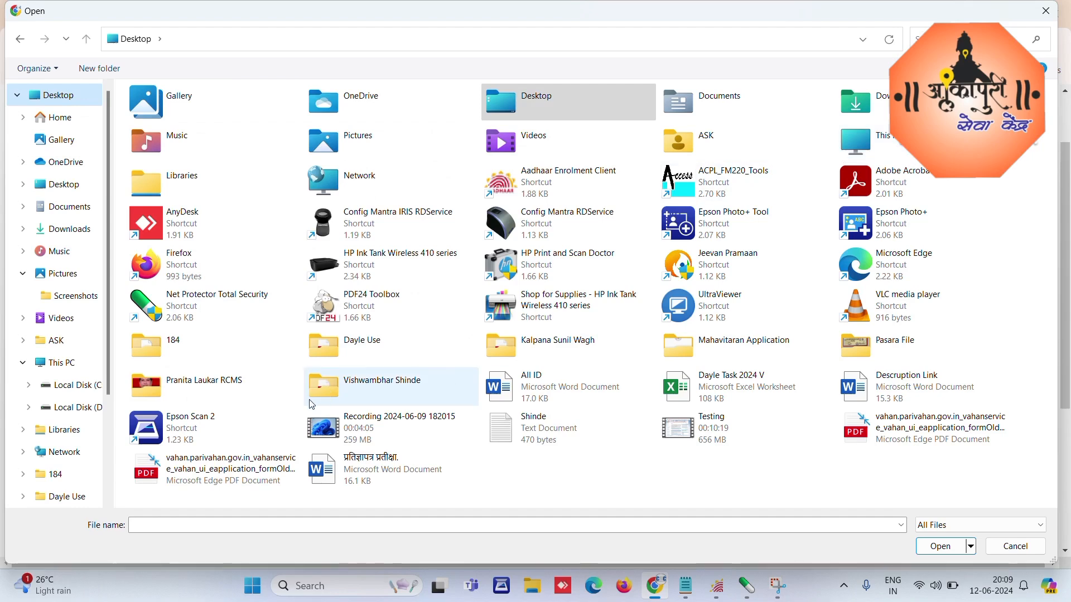
click(186, 385)
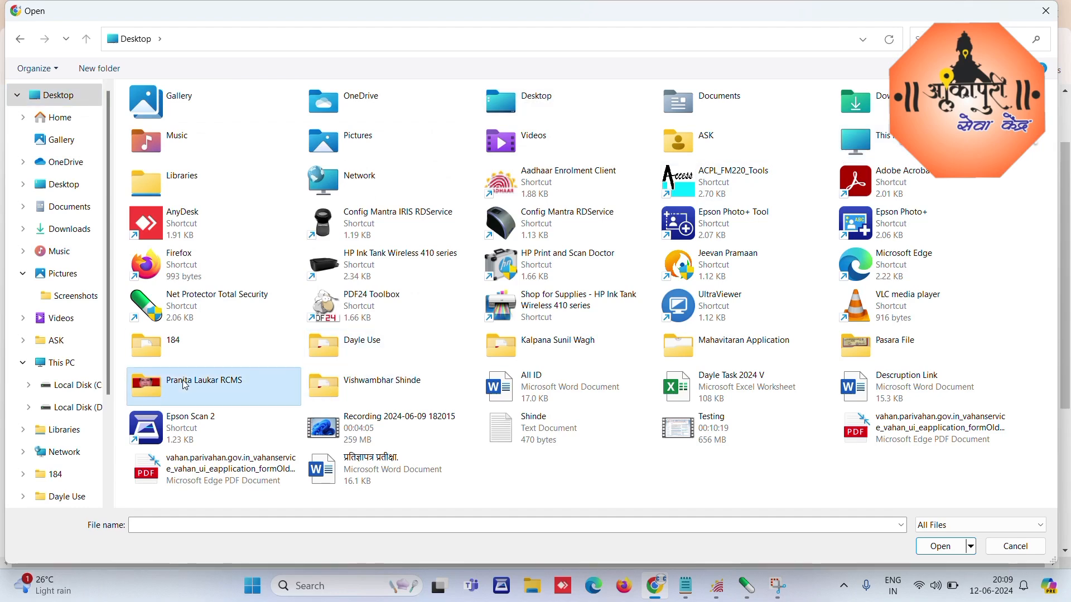
double_click(206, 401)
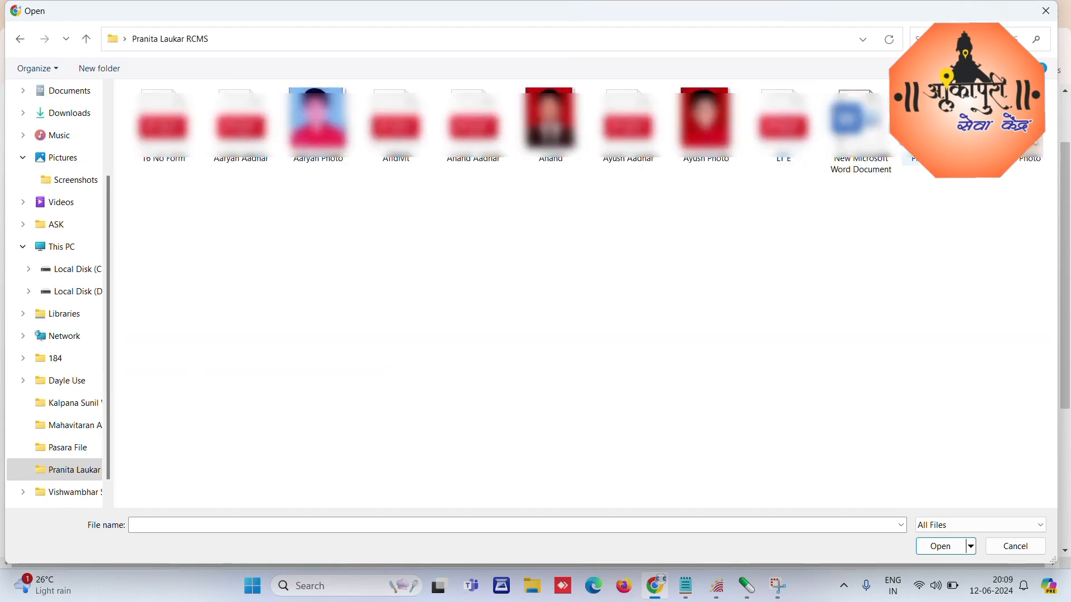
double_click(939, 128)
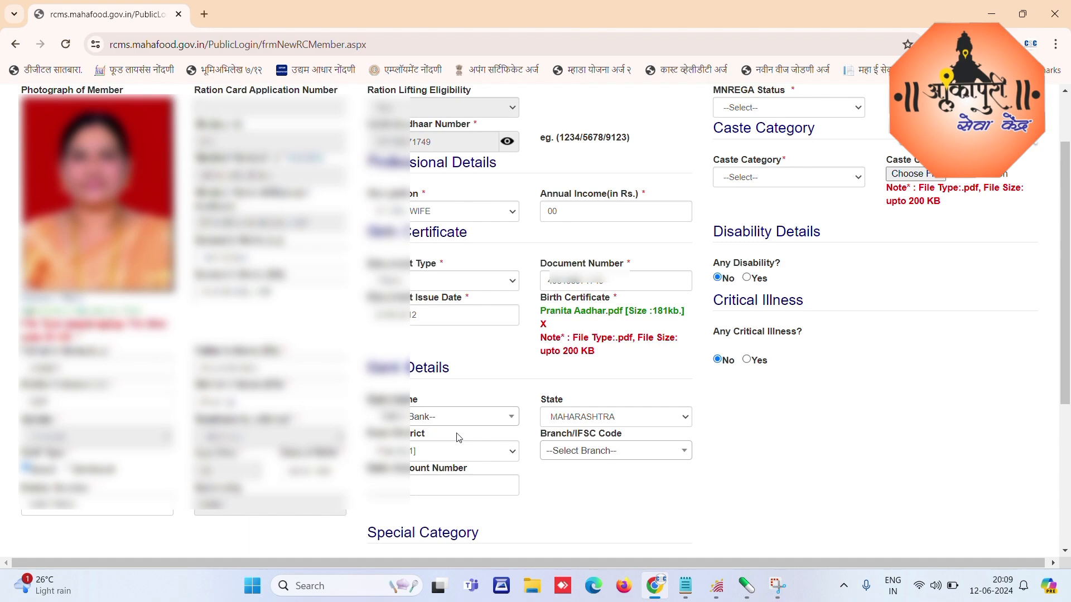
Step: Look through the Bank Name and Branch lists without choosing anything
click(478, 427)
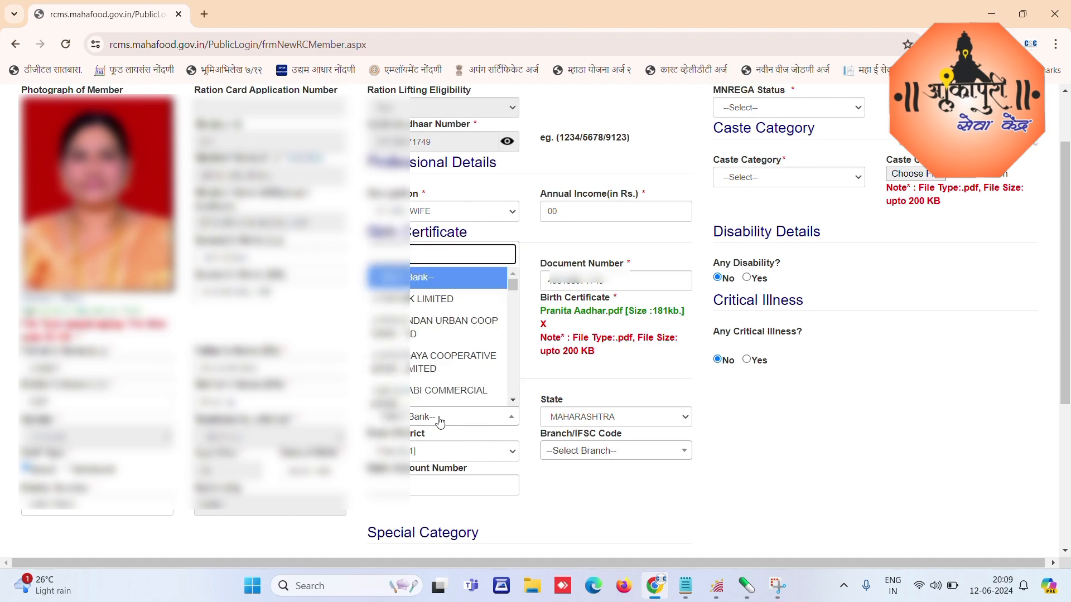
click(600, 427)
click(593, 453)
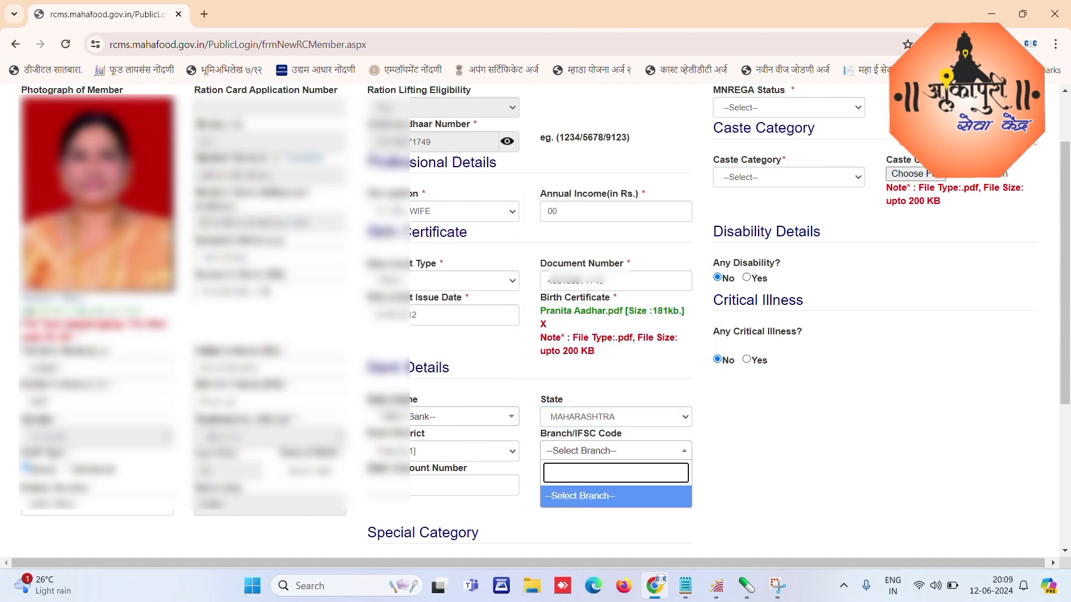
Step: Set MNREGA status to No and caste category to GENERAL
click(474, 384)
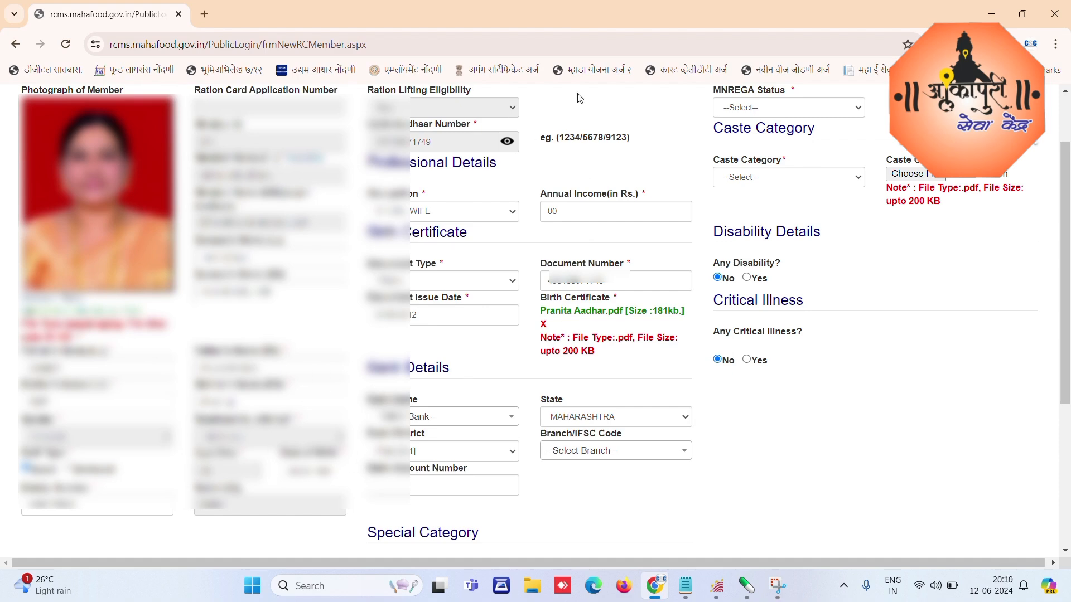
click(759, 110)
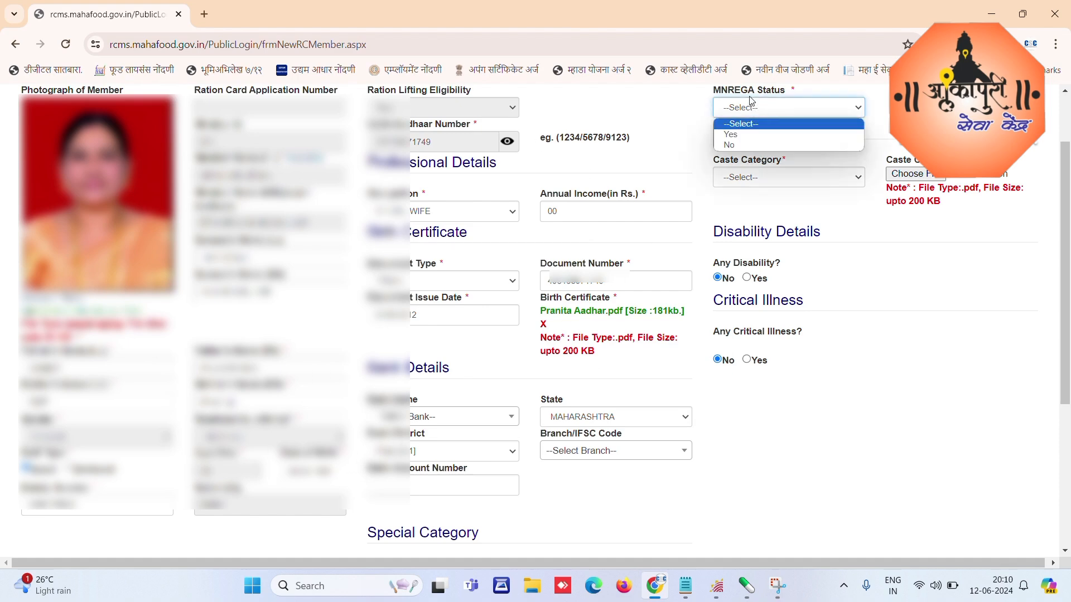
click(742, 136)
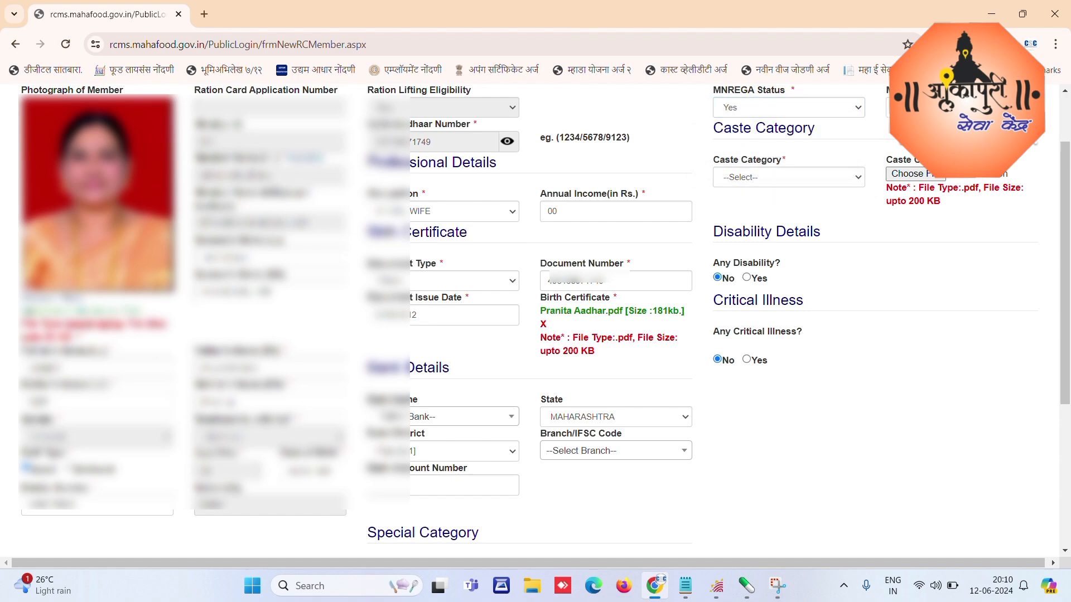
click(785, 107)
click(737, 145)
click(755, 177)
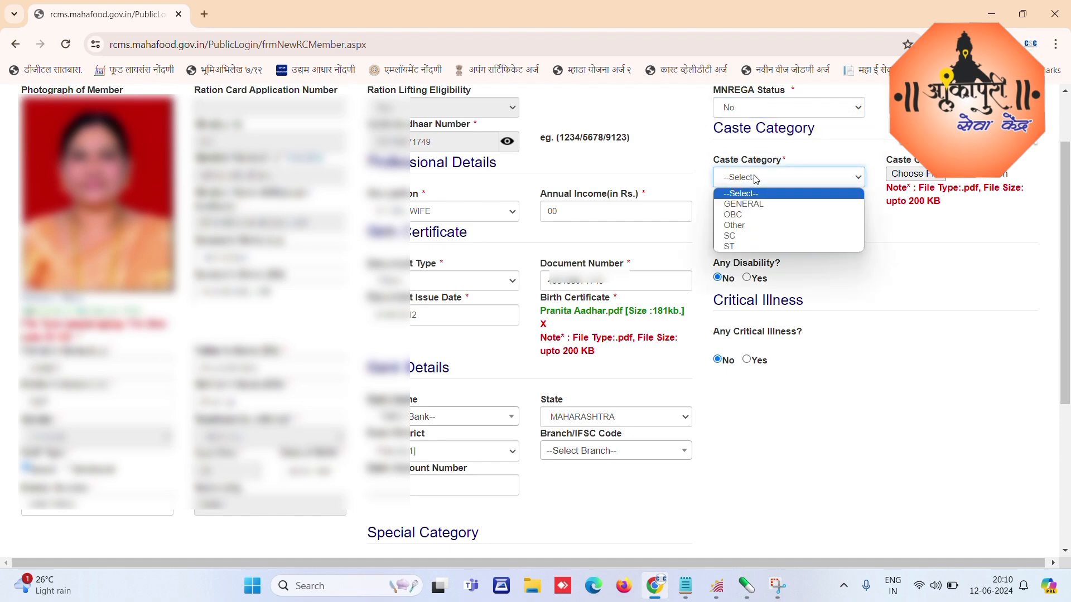
click(745, 204)
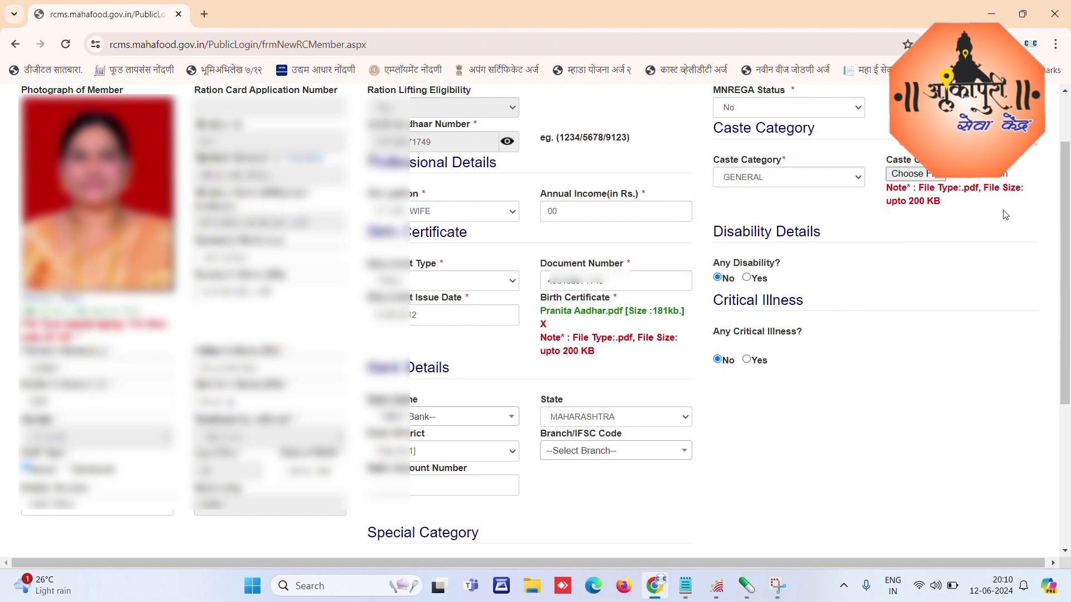
Step: Attach the member's Aadhaar PDF from the Desktop folder as the caste certificate
click(918, 174)
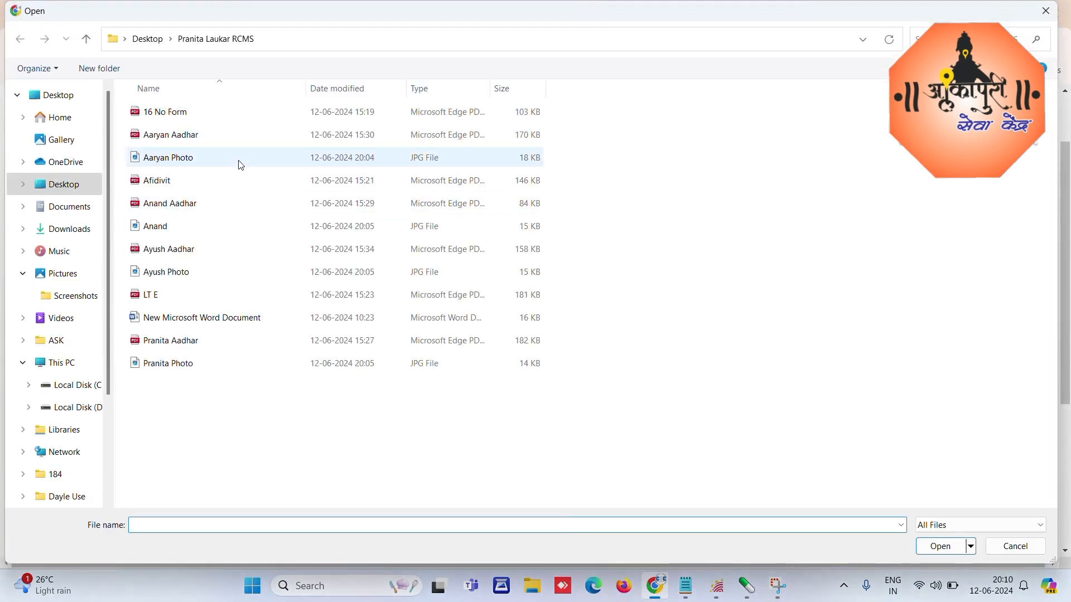
click(87, 94)
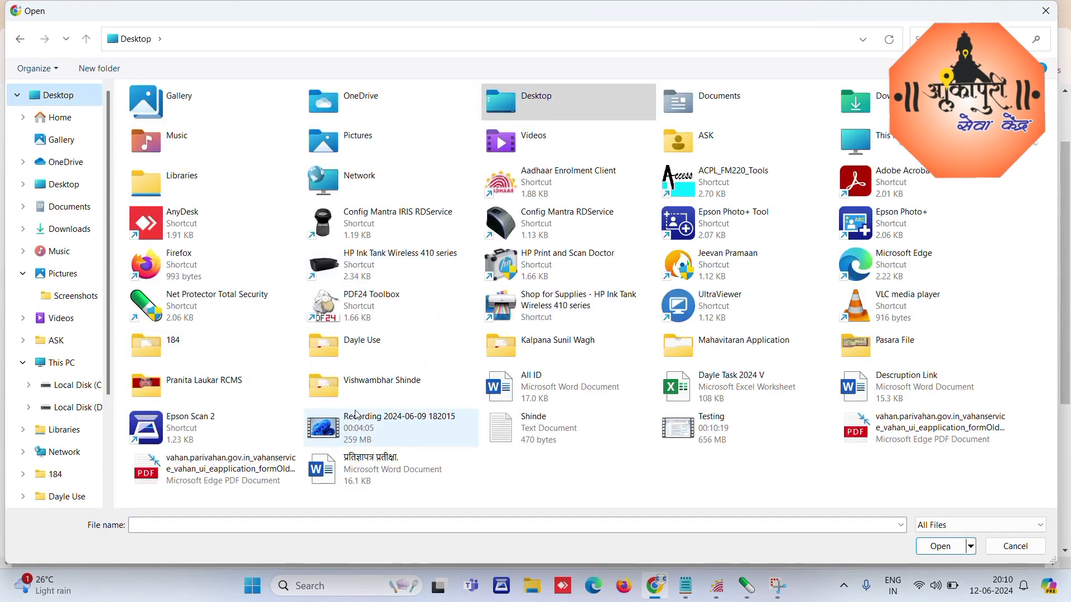
double_click(177, 382)
click(913, 158)
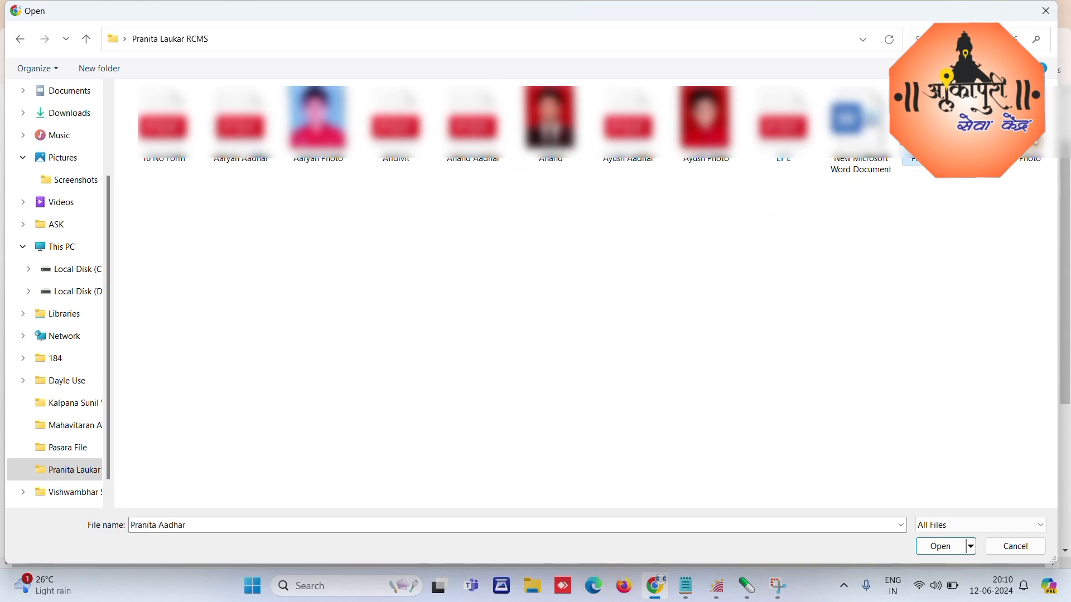
click(930, 540)
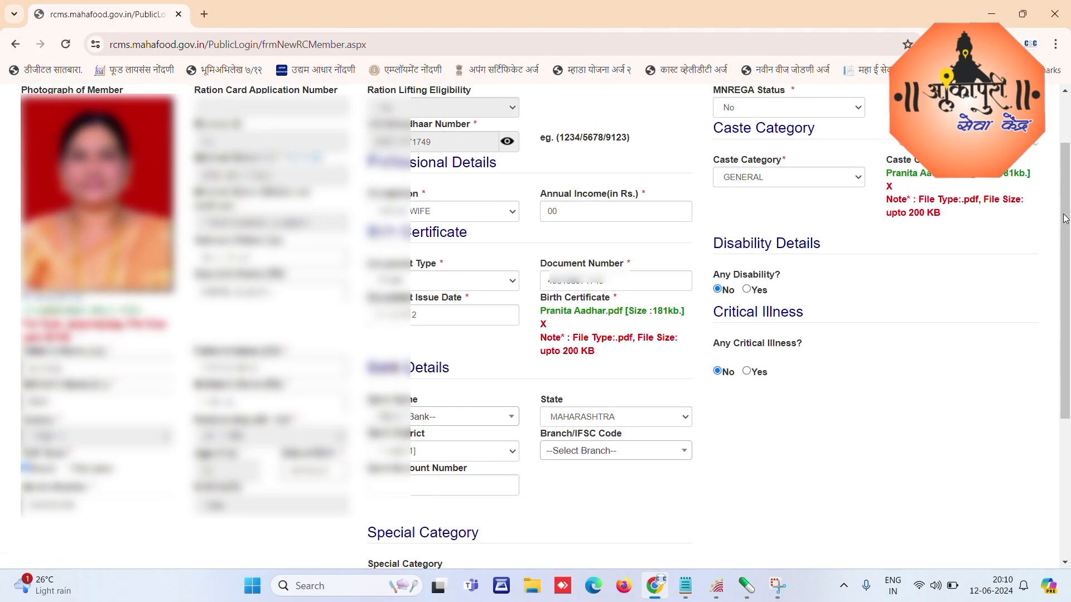
Step: Set the special category to NO SPECIAL CATEGORY
drag(1065, 217, 1069, 376)
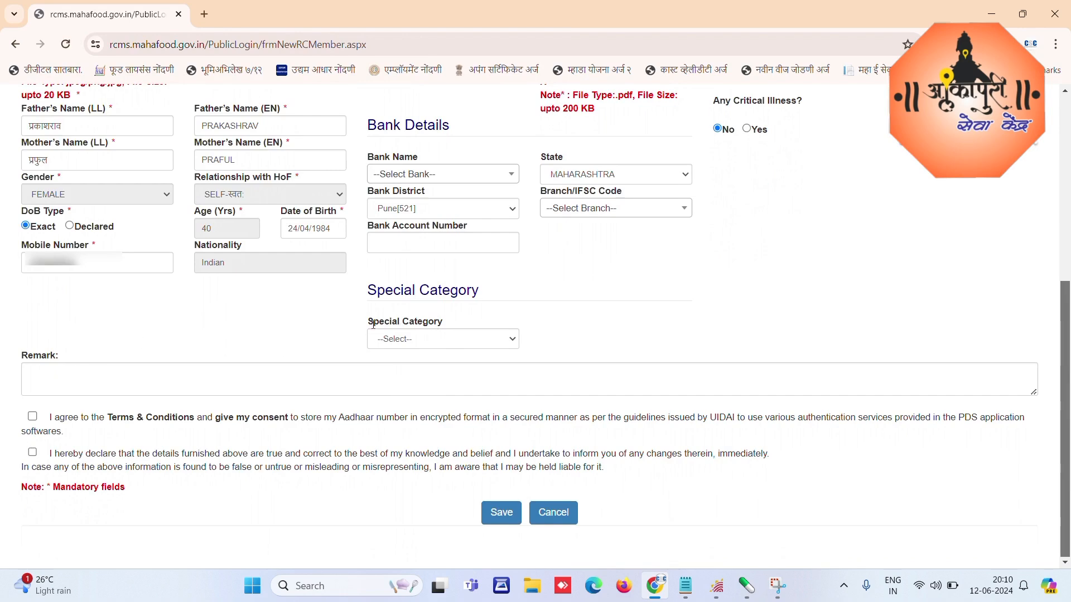
drag(374, 323, 449, 329)
click(424, 341)
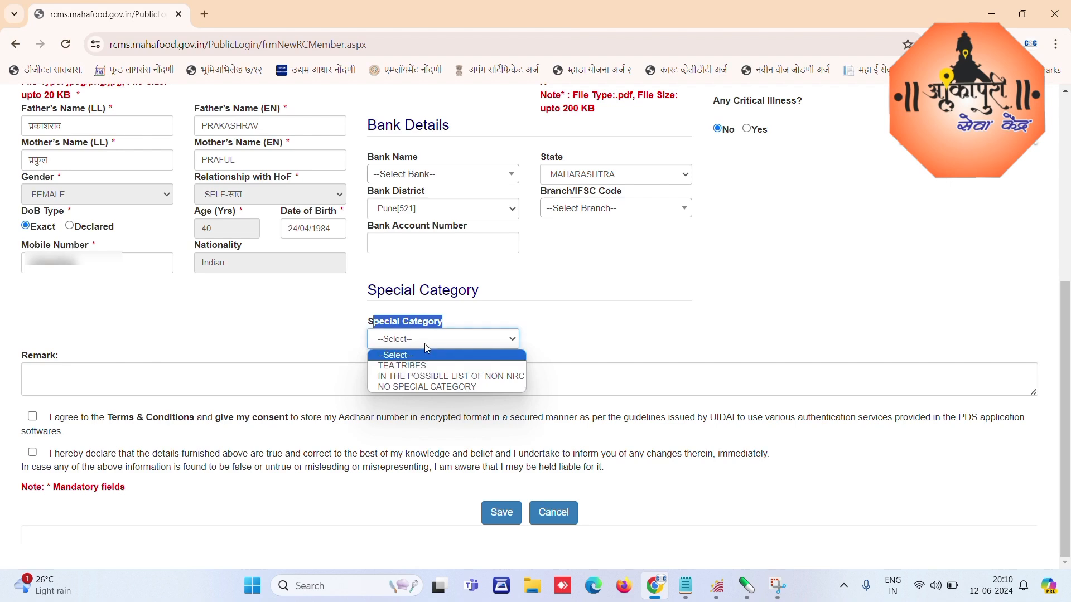
click(434, 389)
click(494, 322)
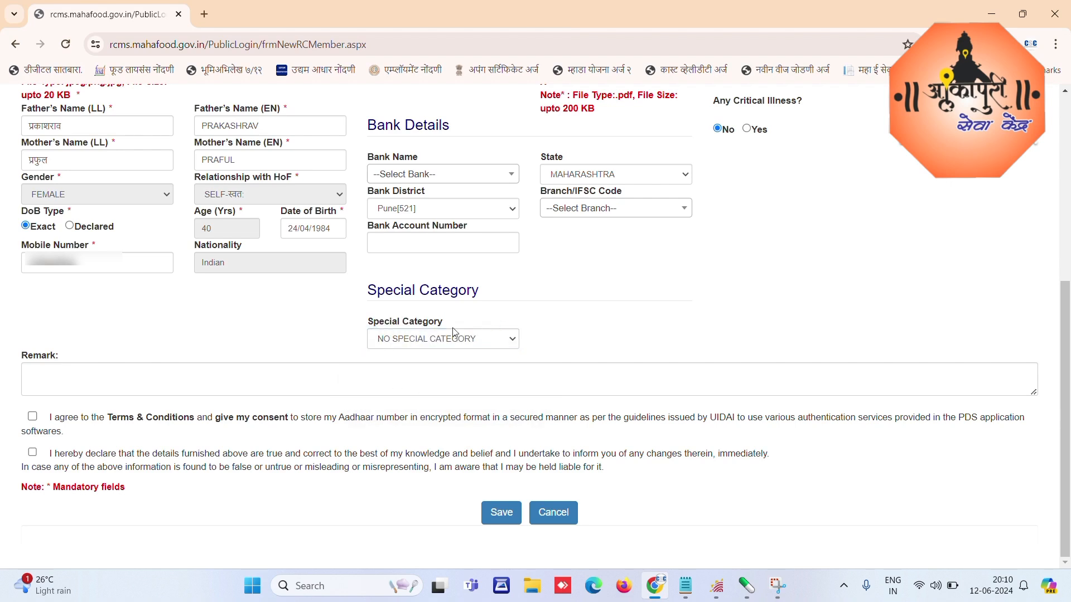
Step: Add the remark OK, accept both consent declarations, and save the member
click(28, 371)
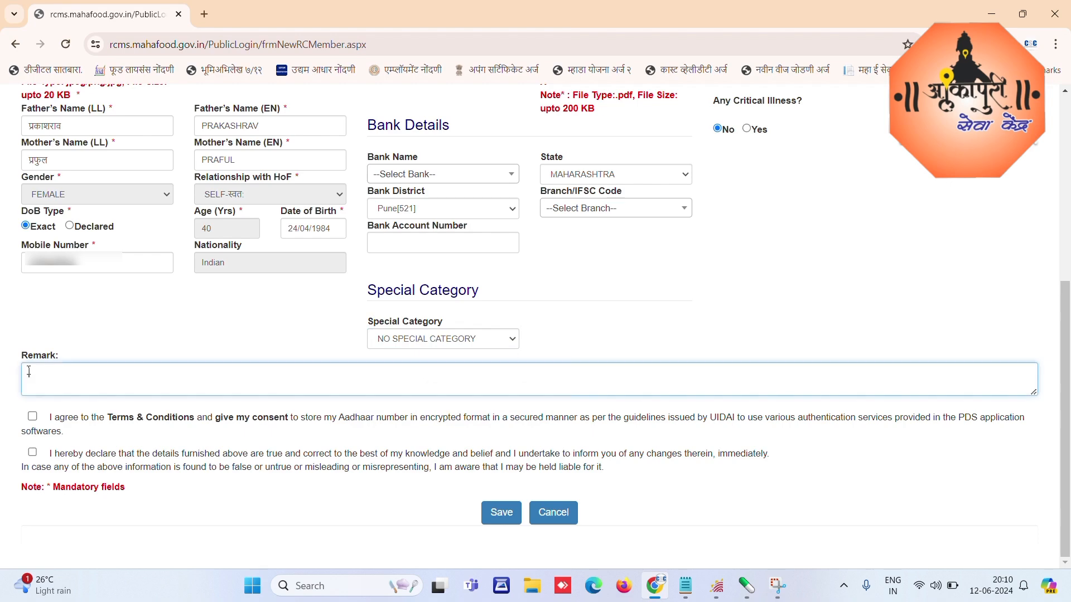
text(OK)
click(32, 417)
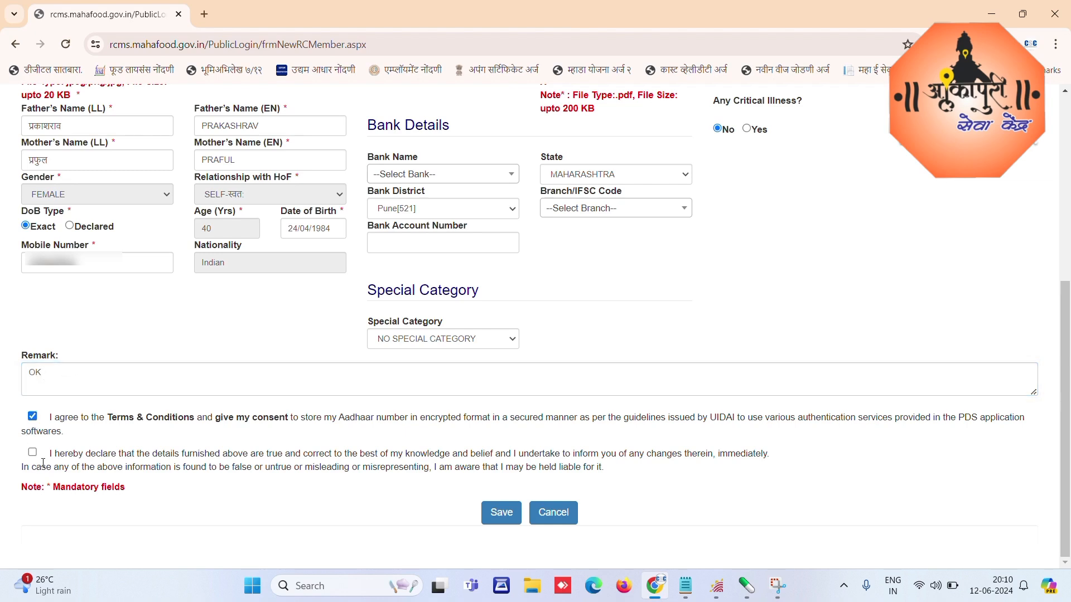
click(32, 452)
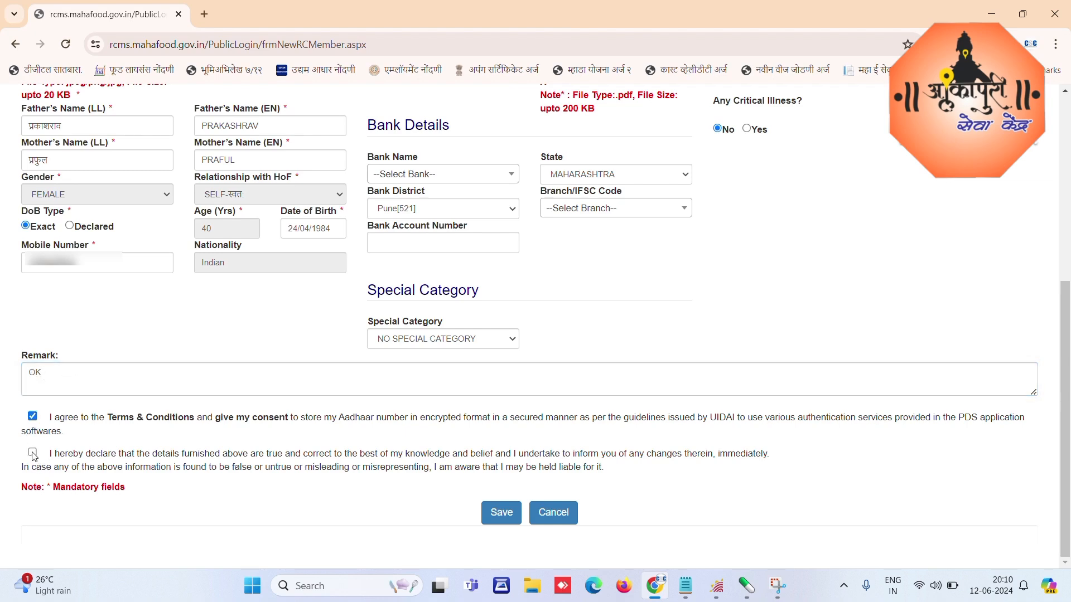
click(501, 517)
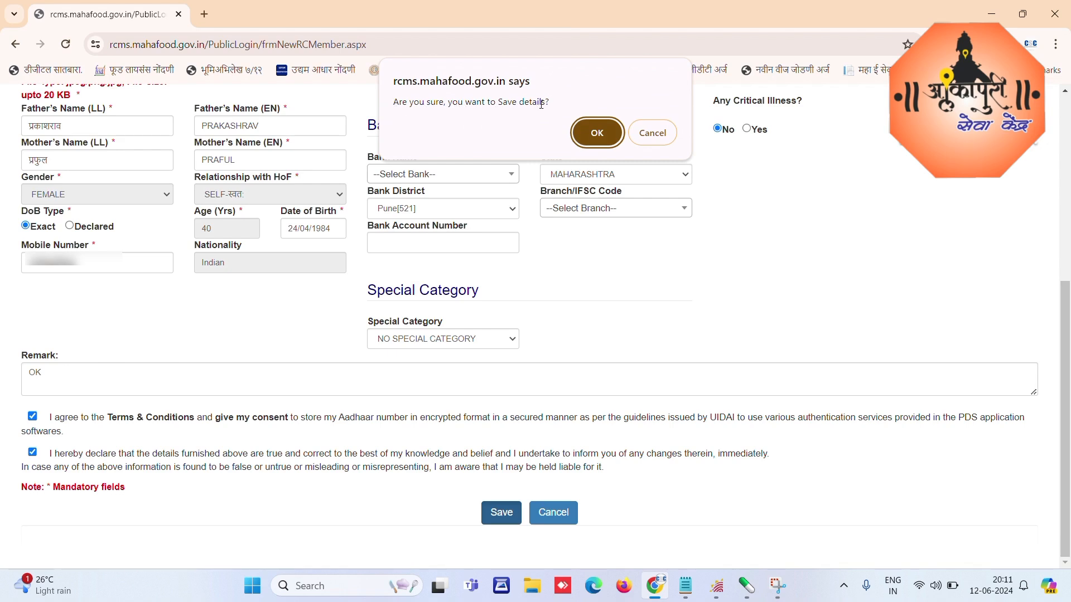
Step: Confirm the save and open a blank form with Add Member
click(597, 134)
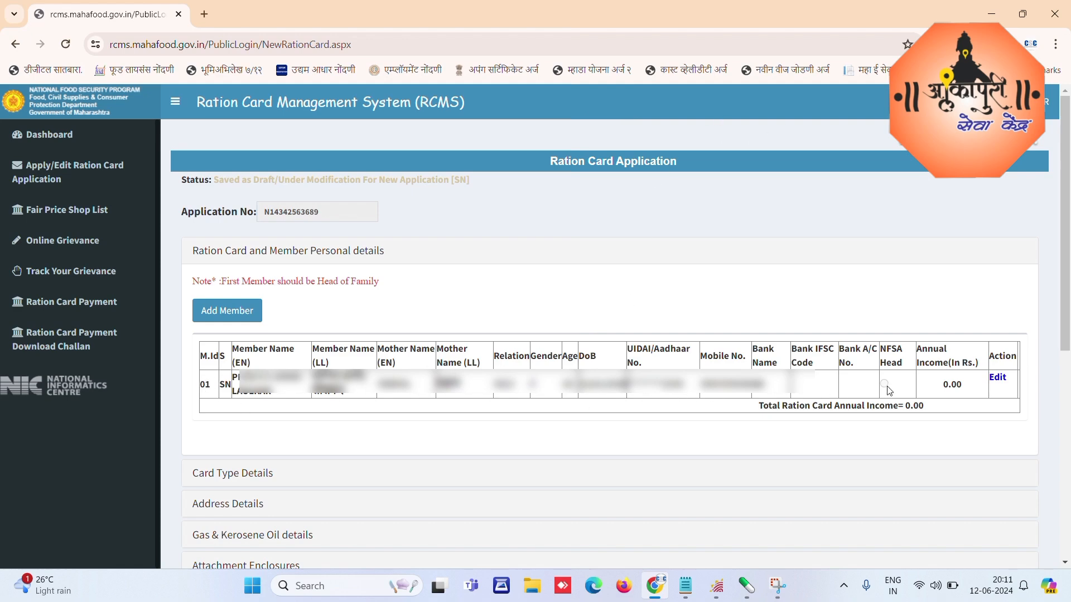
click(226, 312)
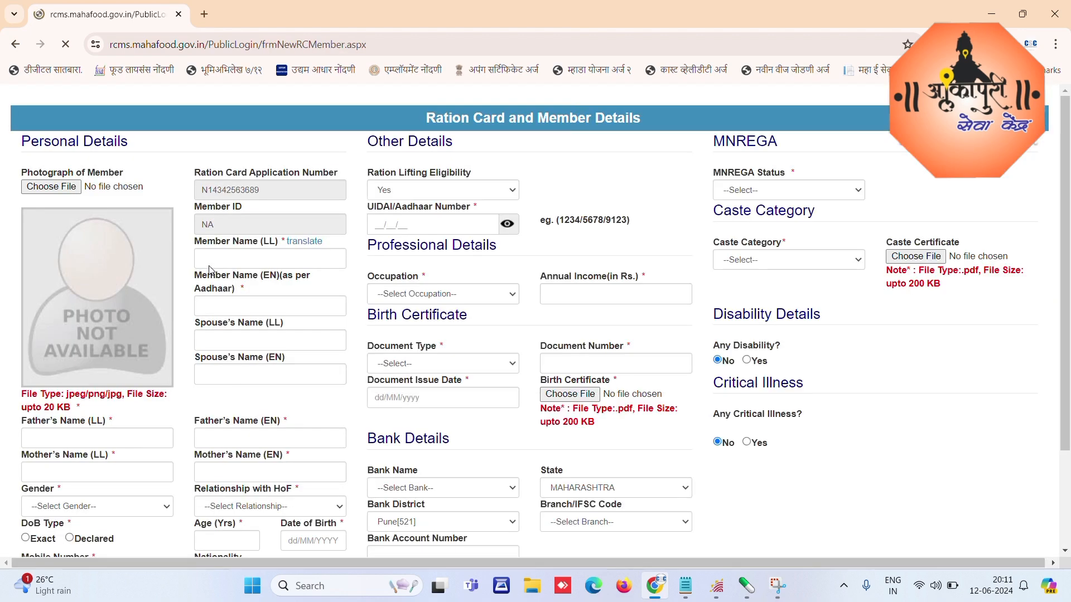
Step: Upload the new member's 14kb photo from the Desktop member folder
click(48, 187)
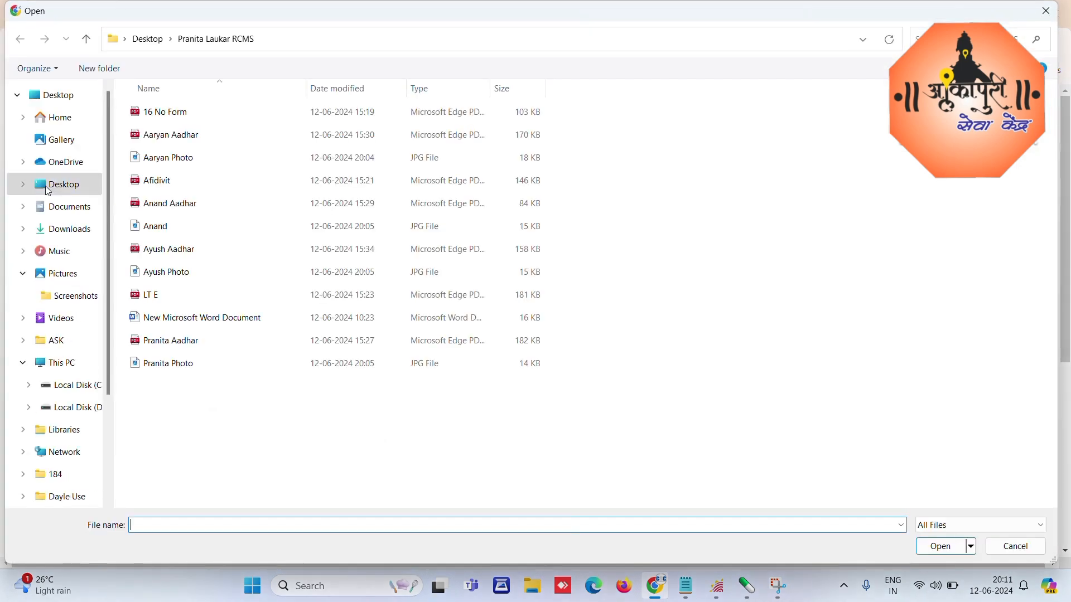
click(56, 95)
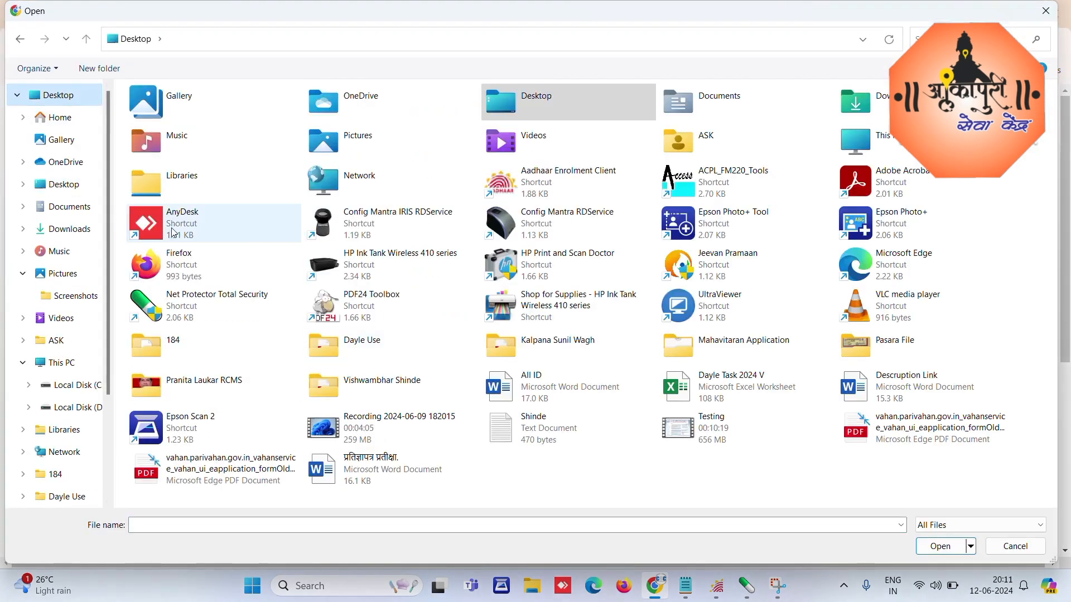
double_click(55, 96)
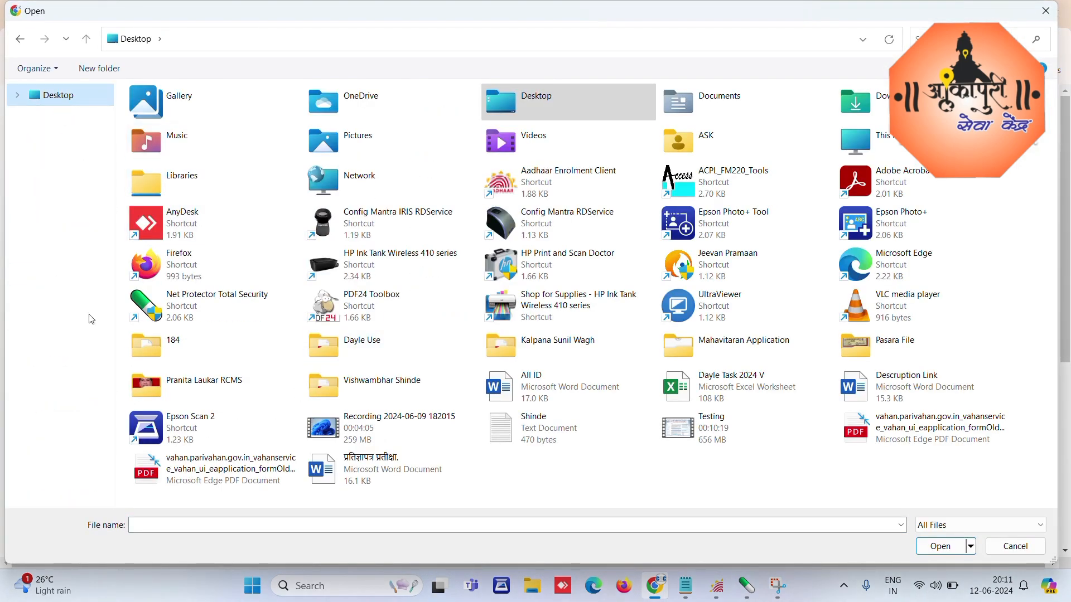
double_click(184, 384)
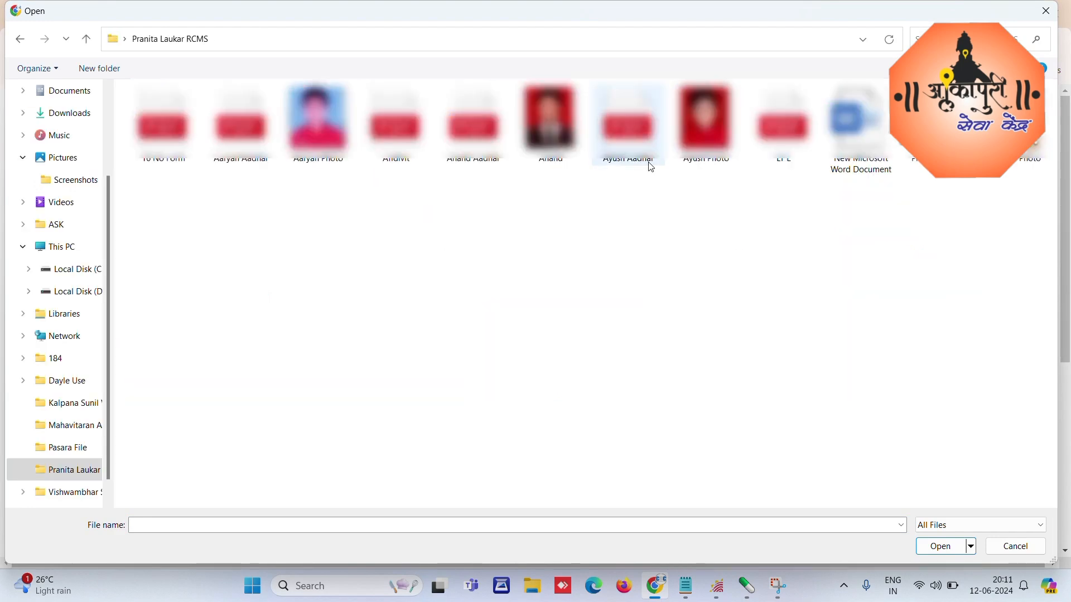
click(550, 126)
double_click(549, 126)
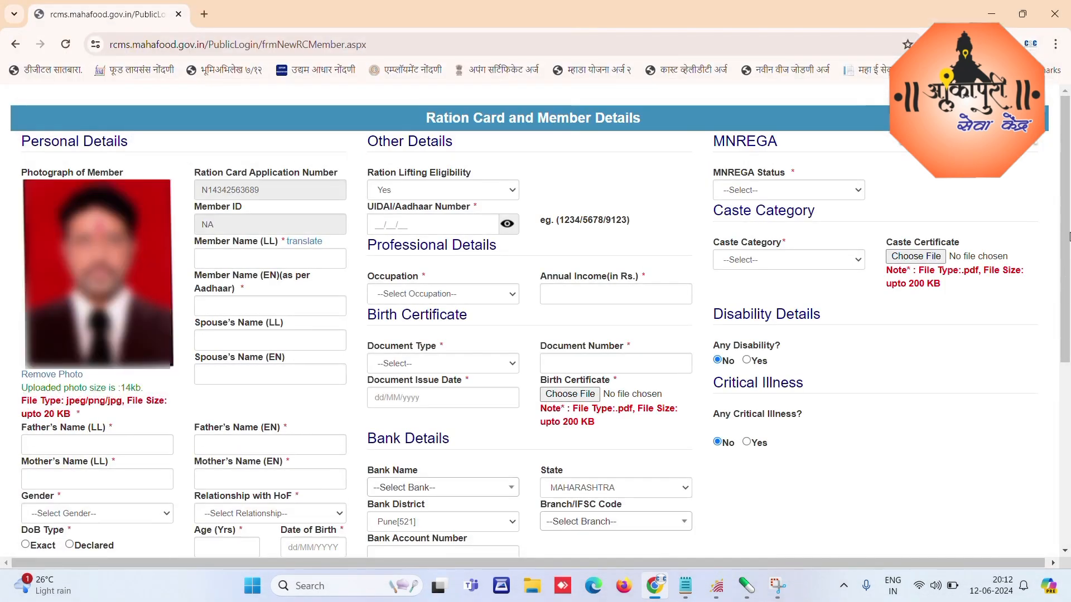
drag(1067, 237, 1067, 273)
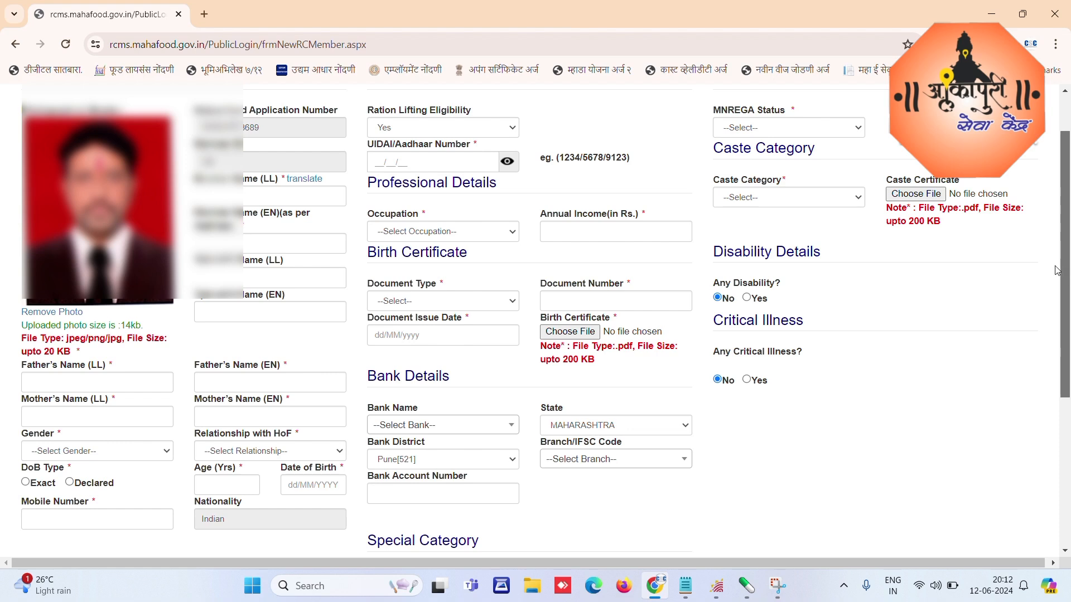
Step: Enter the father's and mother's names, letting each transliterate into Marathi and English
click(51, 383)
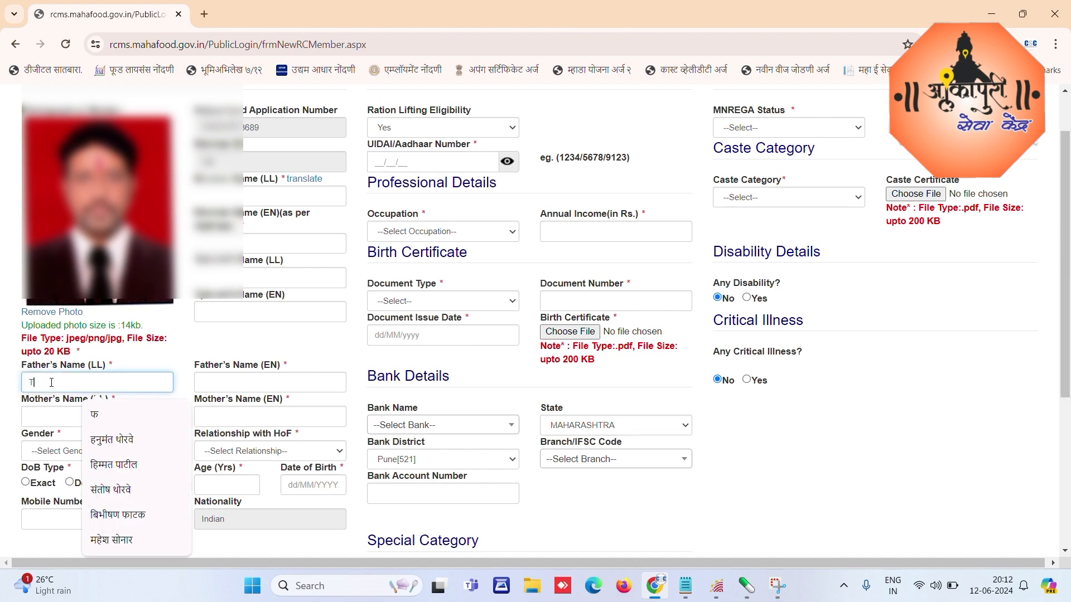
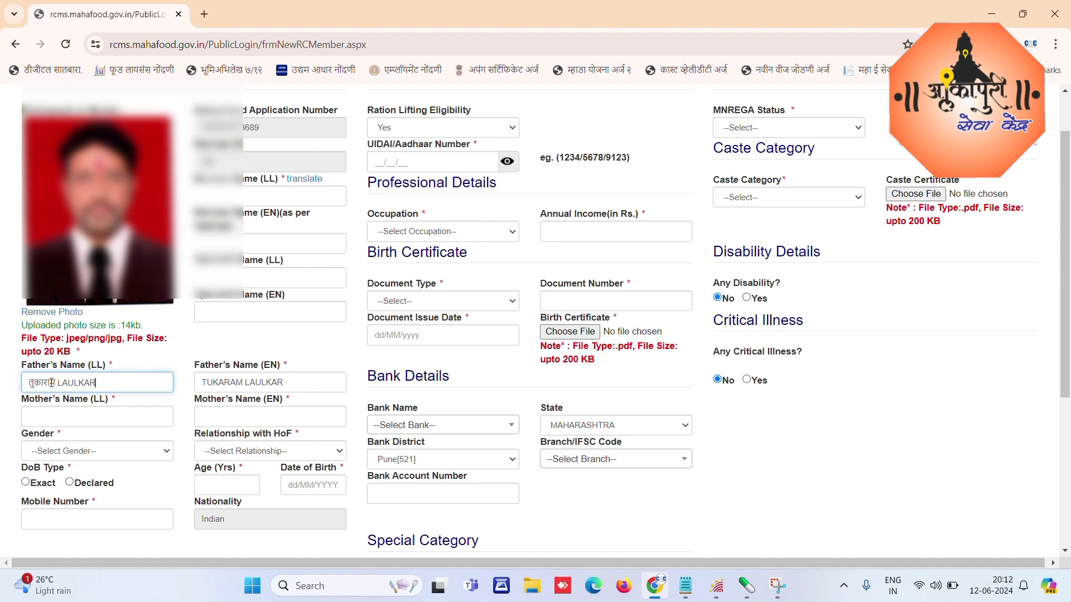
key(Tab)
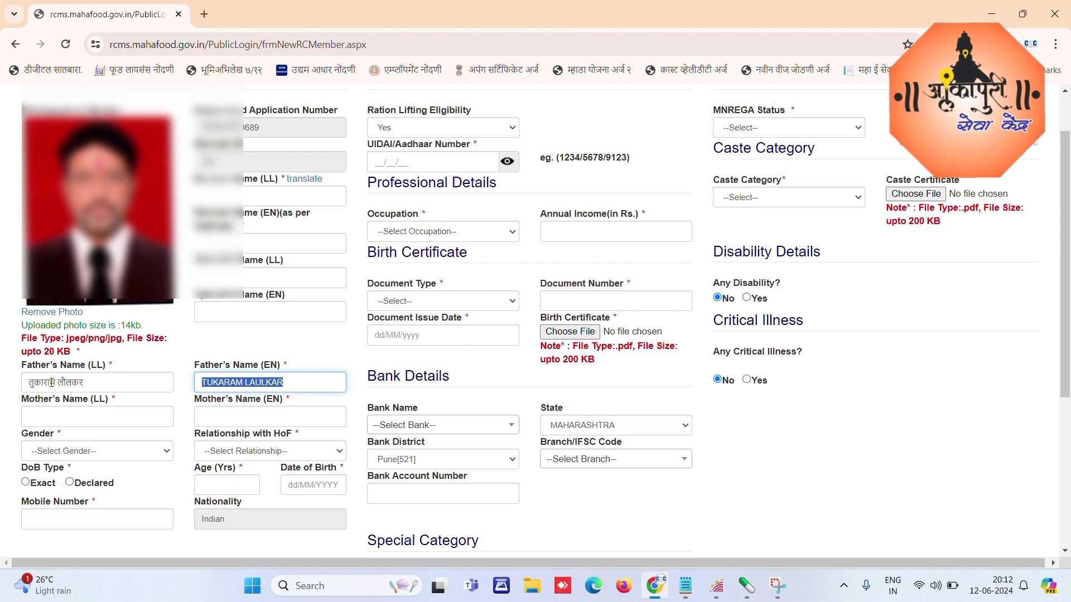
key(Tab)
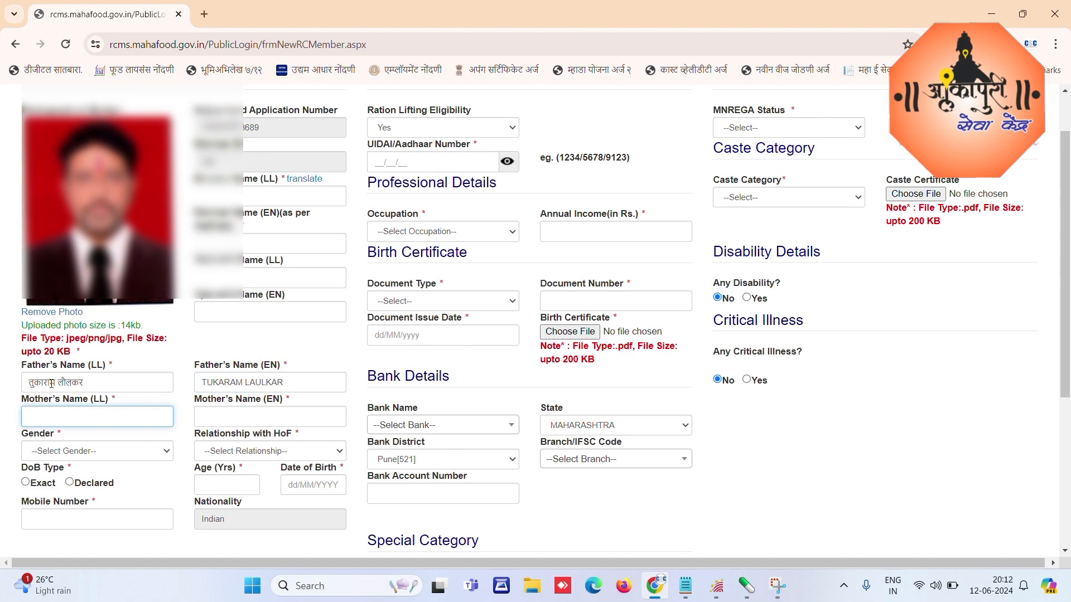
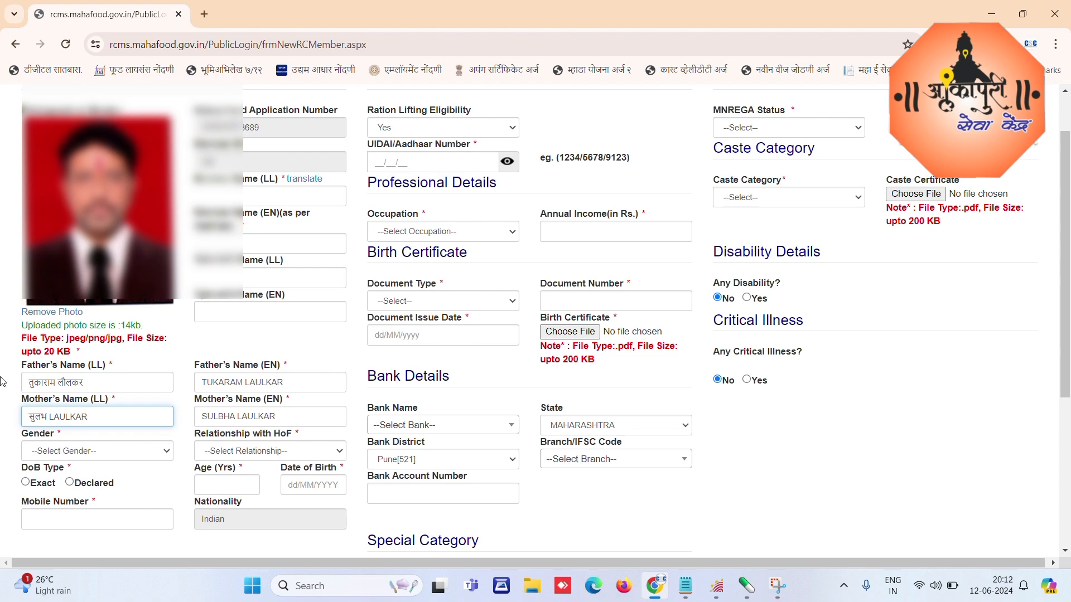
key(Tab)
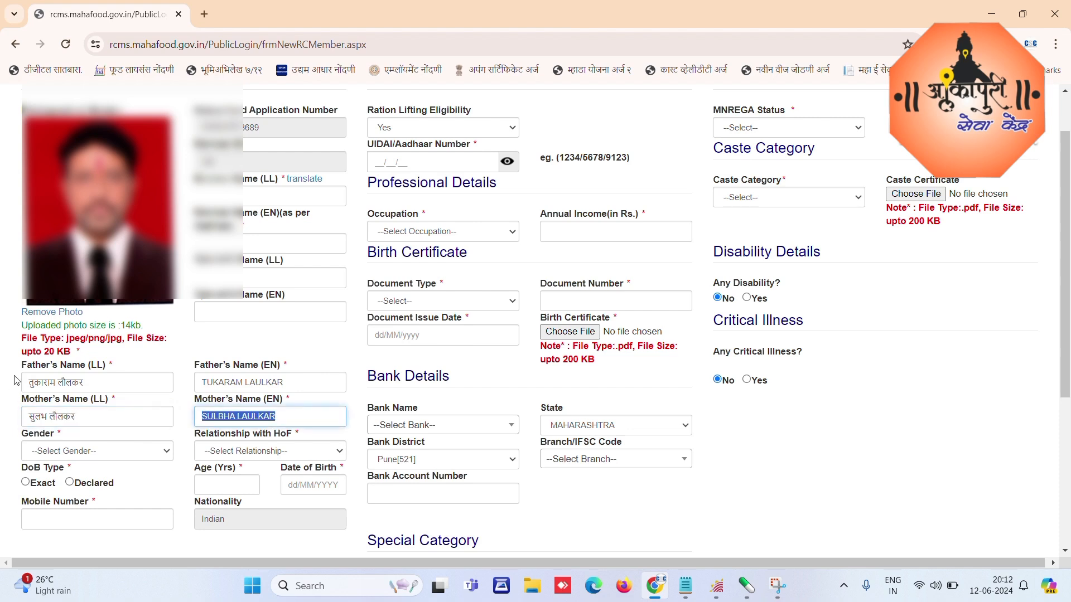
Step: Set gender to MALE and exact date of birth 26/10/1980, giving age 44
click(73, 452)
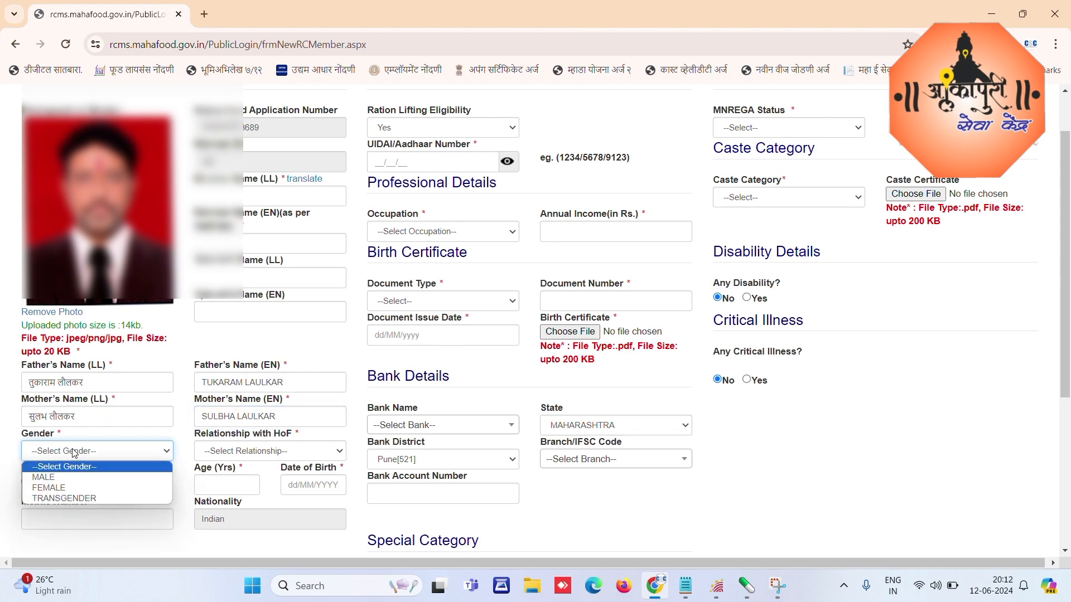
click(53, 479)
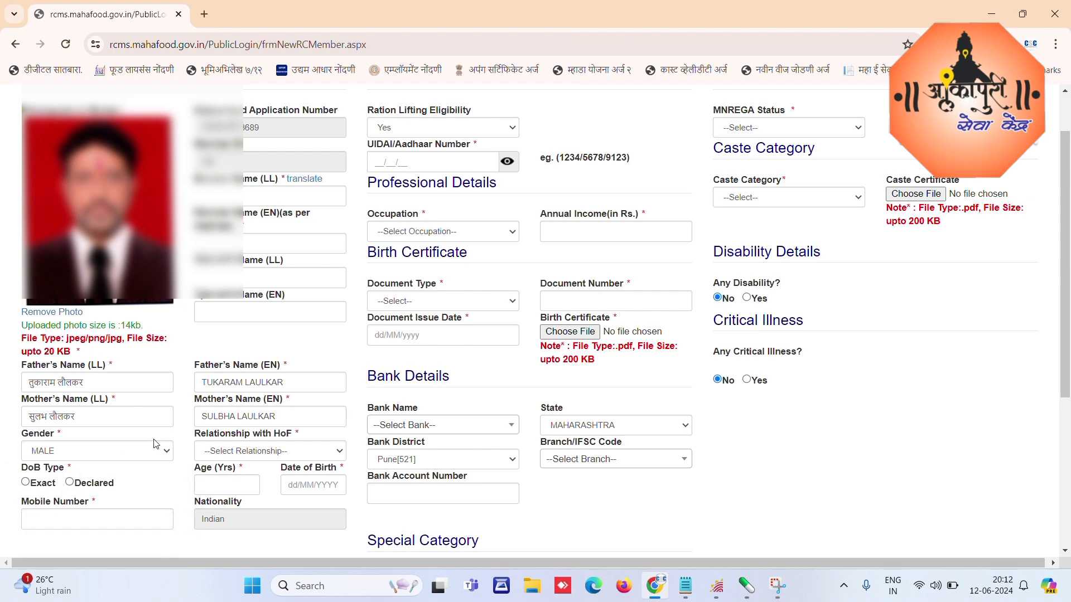
click(62, 450)
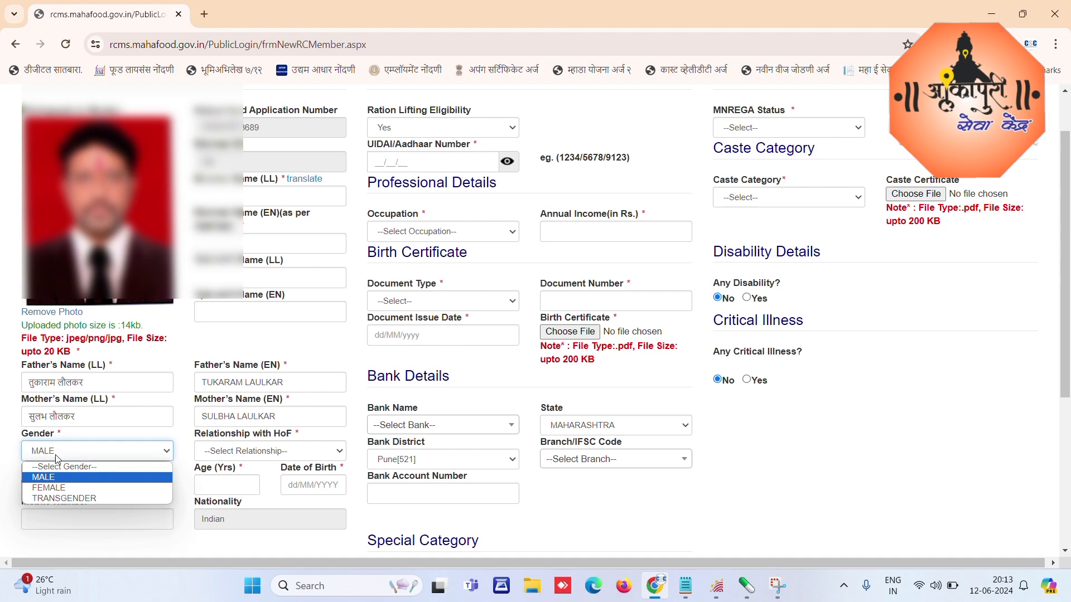
click(58, 479)
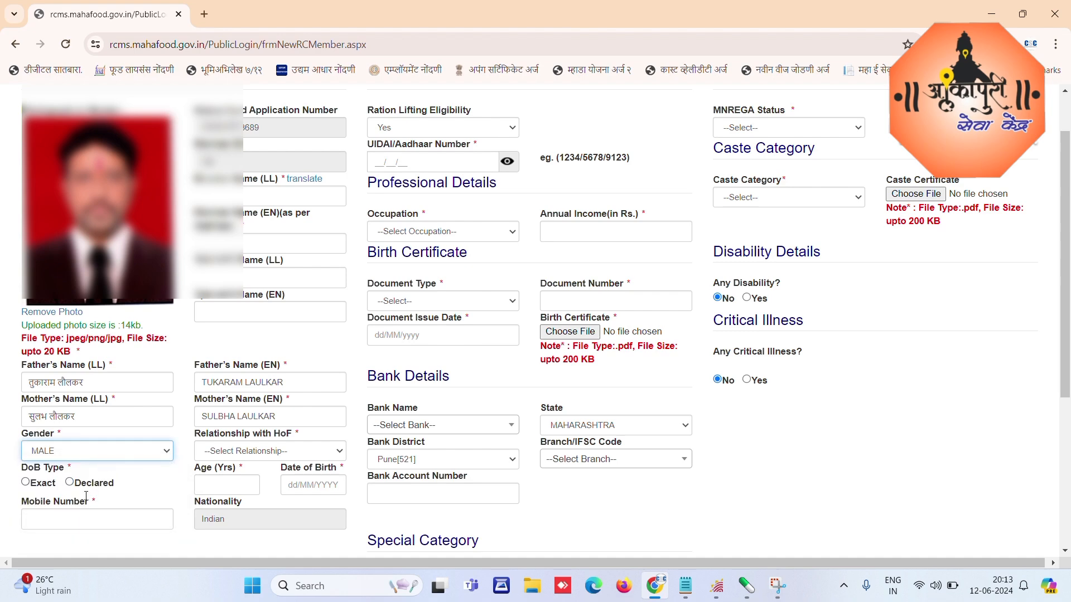
click(26, 483)
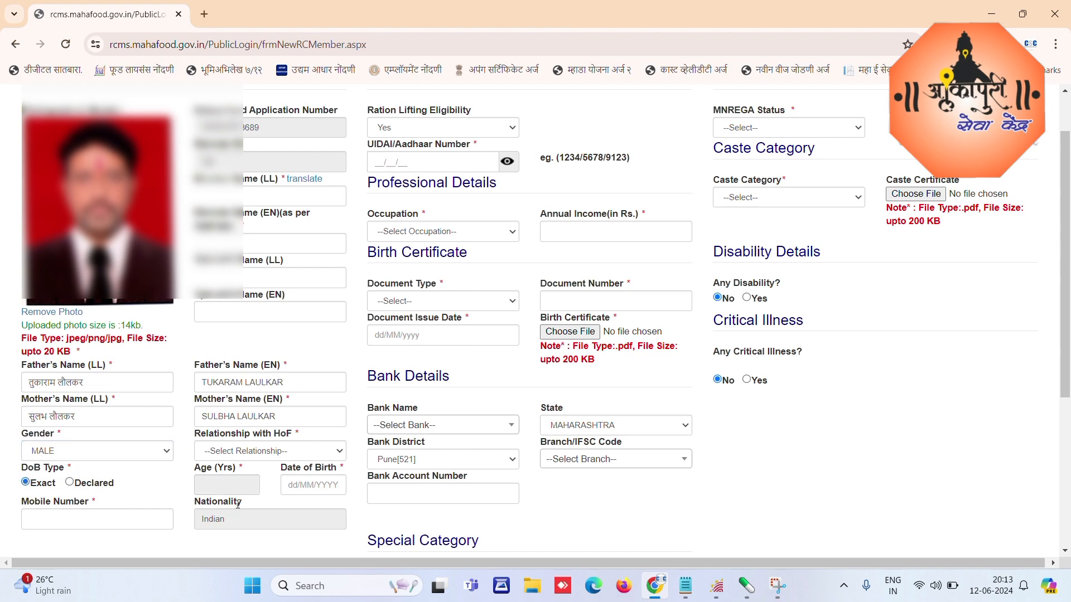
click(296, 484)
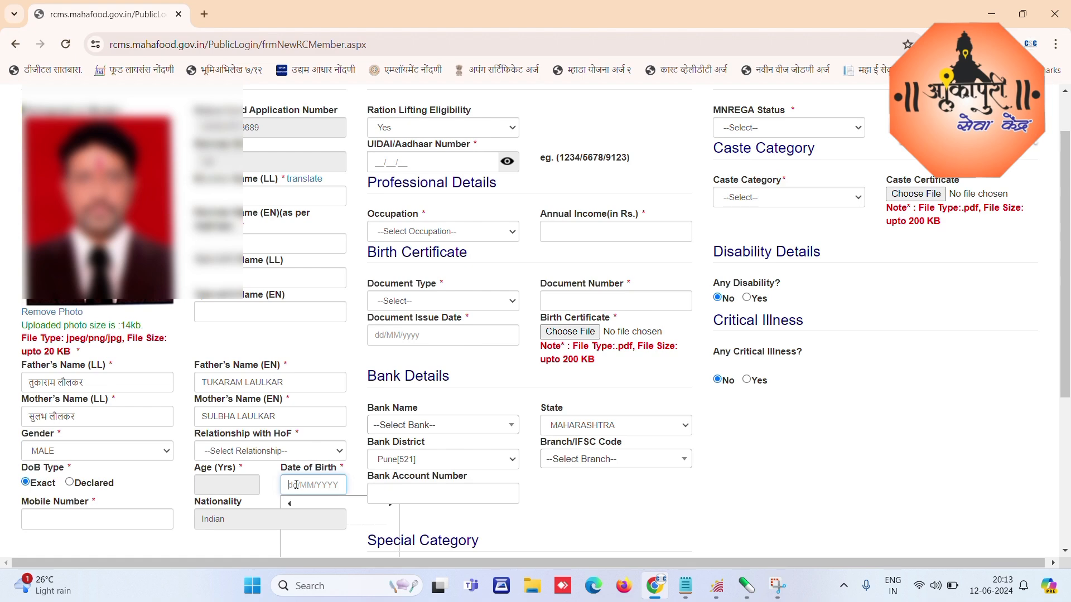
text(26/10/1980)
key(Tab)
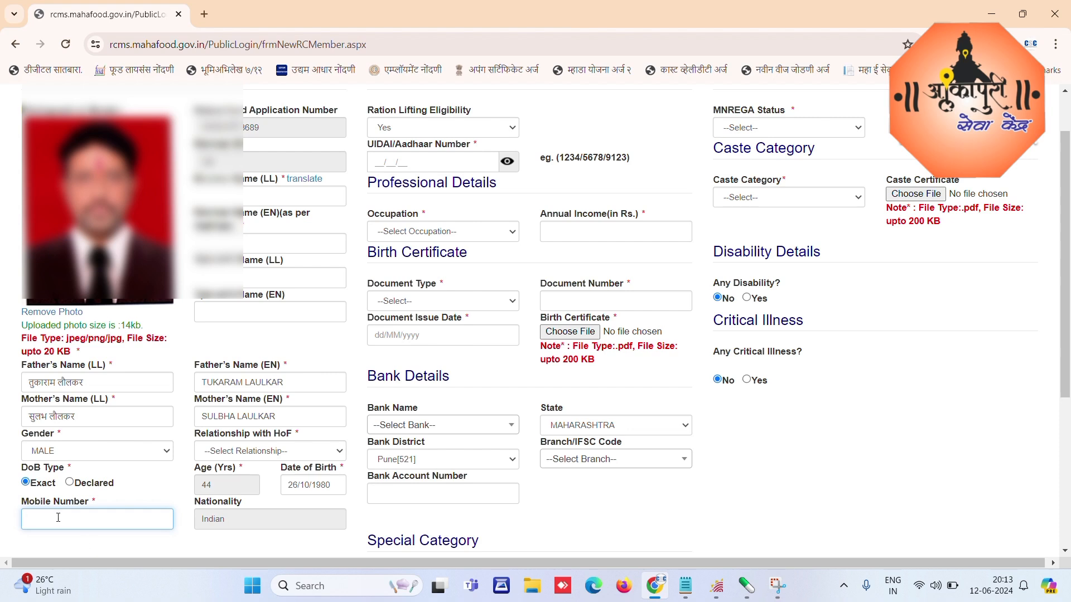
Step: Enter the mobile number and the member's own name in Marathi and English
text(970)
drag(279, 179, 200, 179)
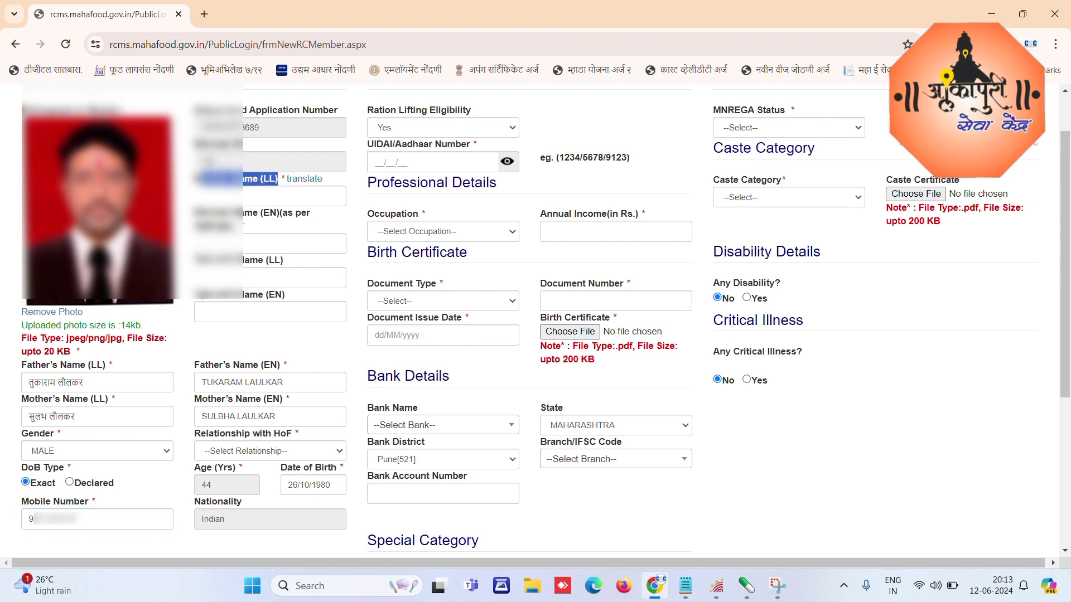
click(230, 196)
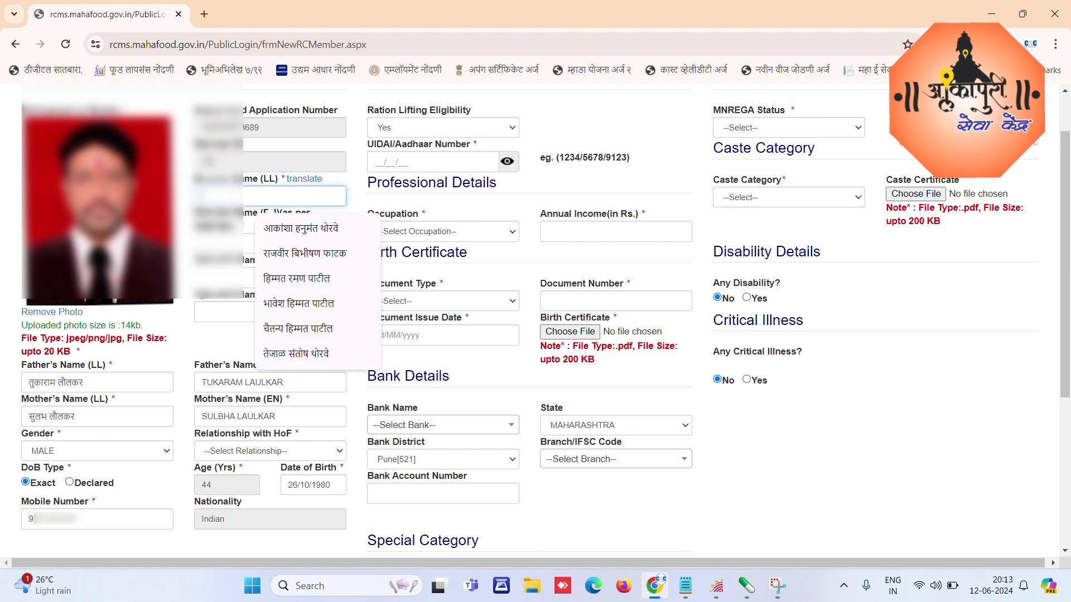
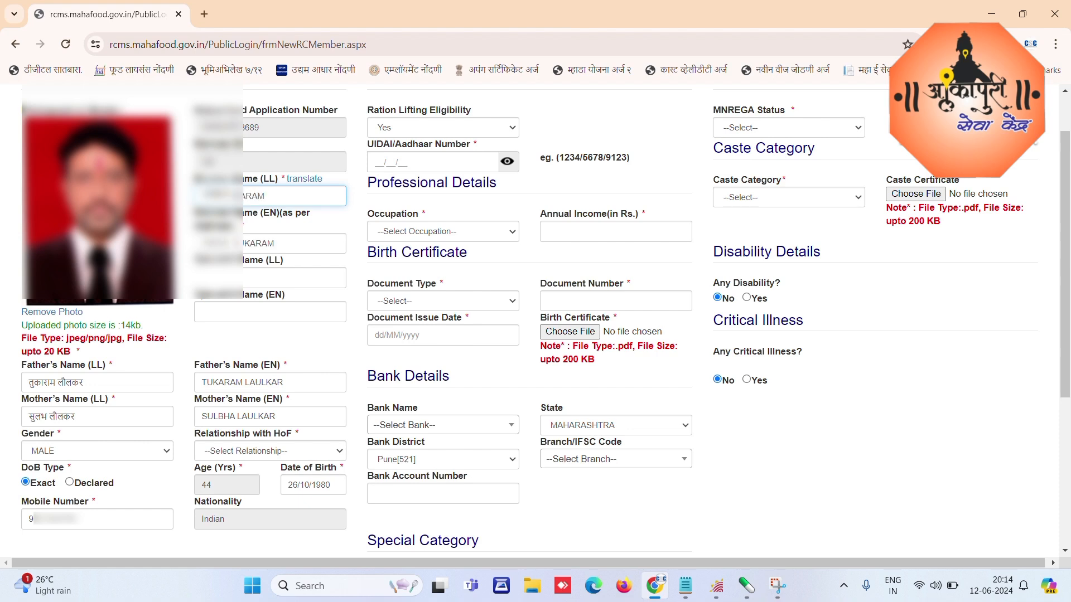
key(Tab)
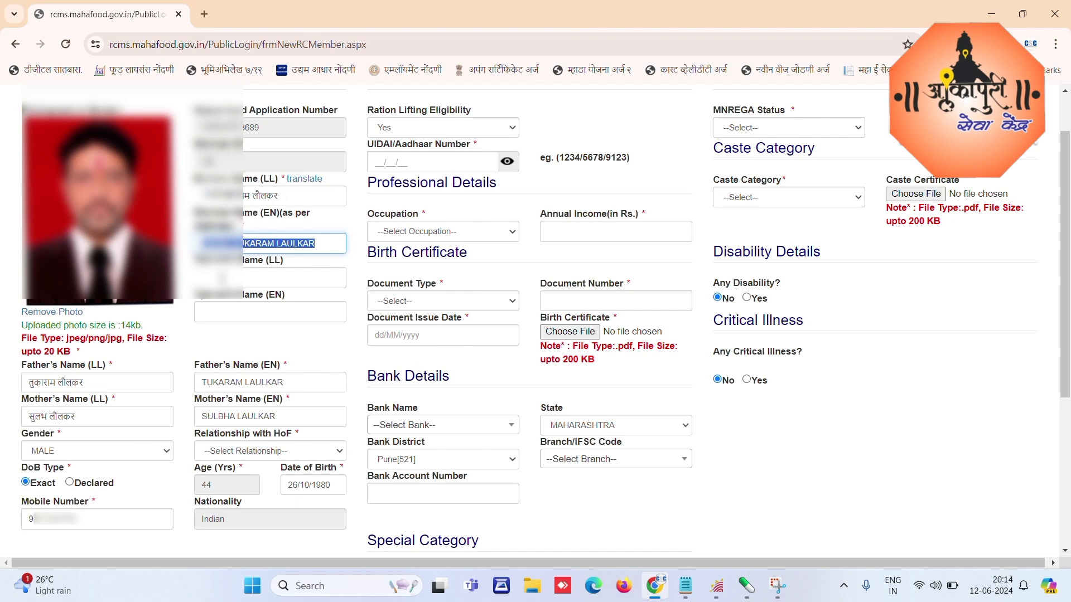
Step: Fill the next name field in Marathi and English and review its English spelling
click(233, 278)
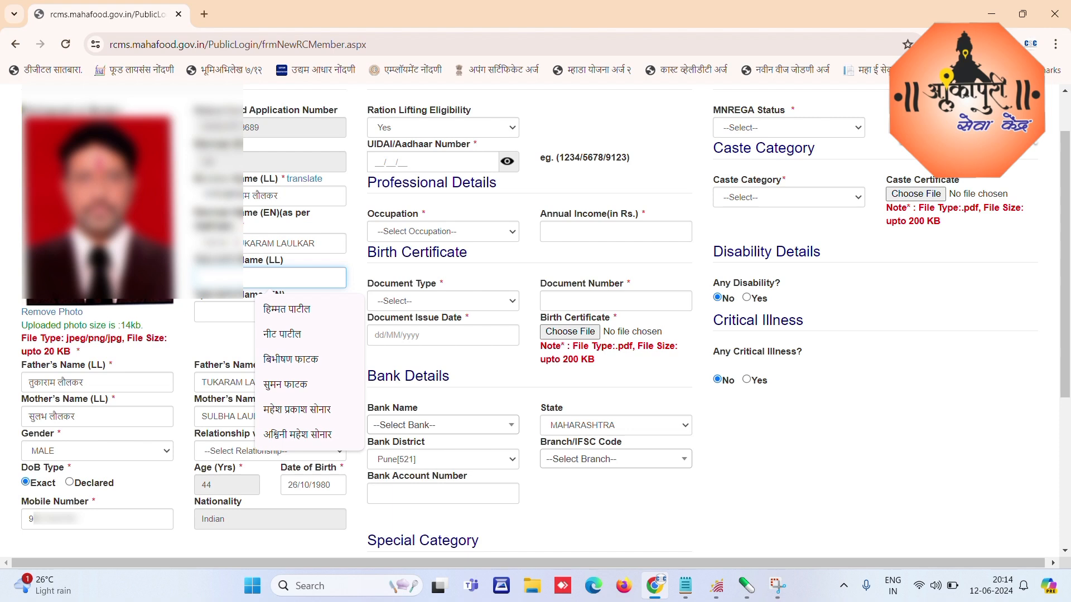
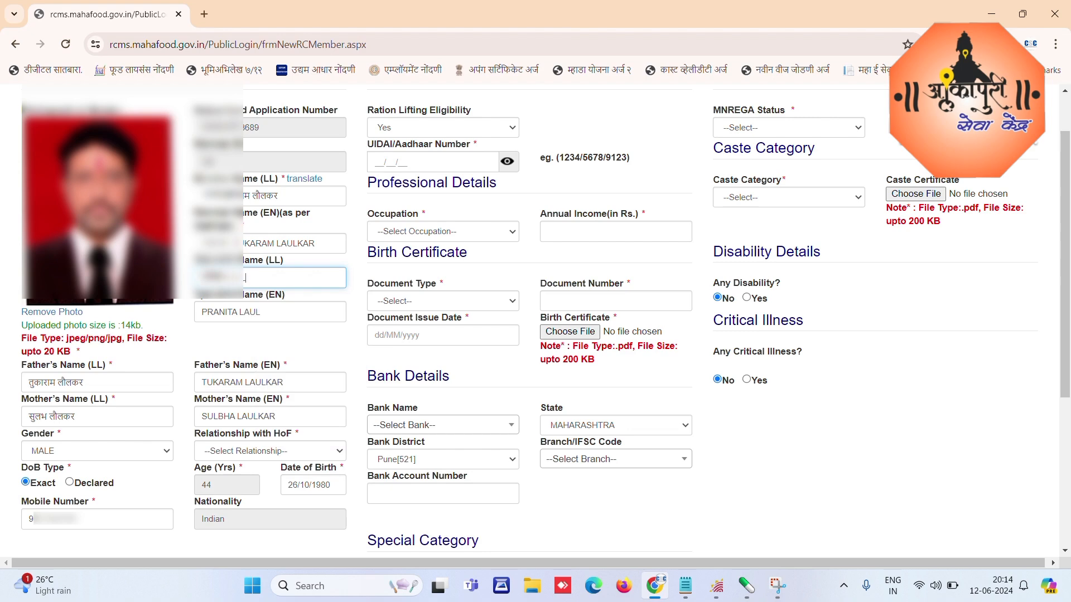
key(Tab)
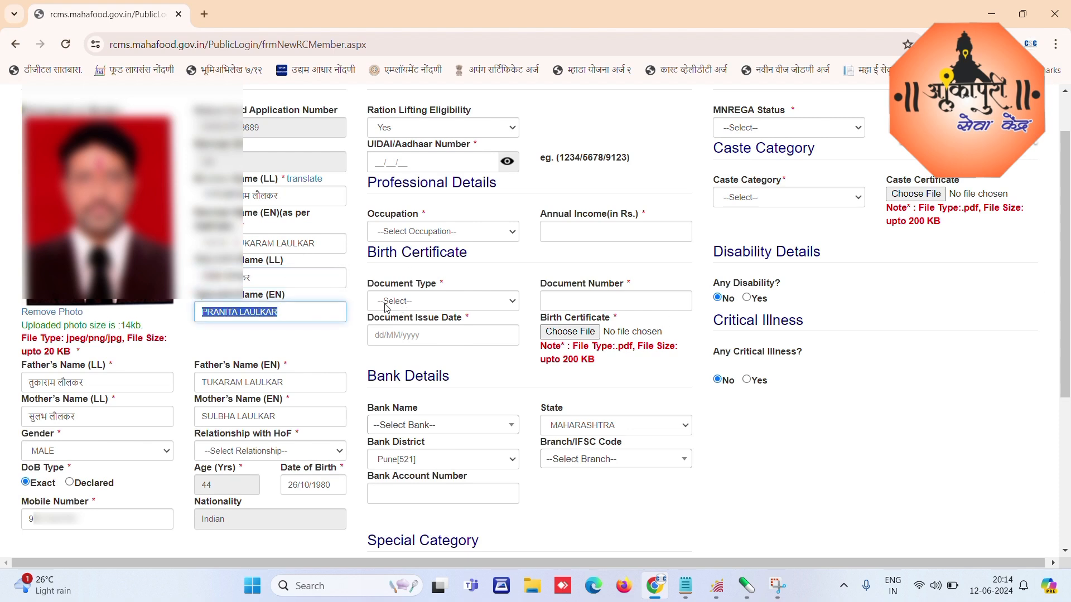
click(333, 316)
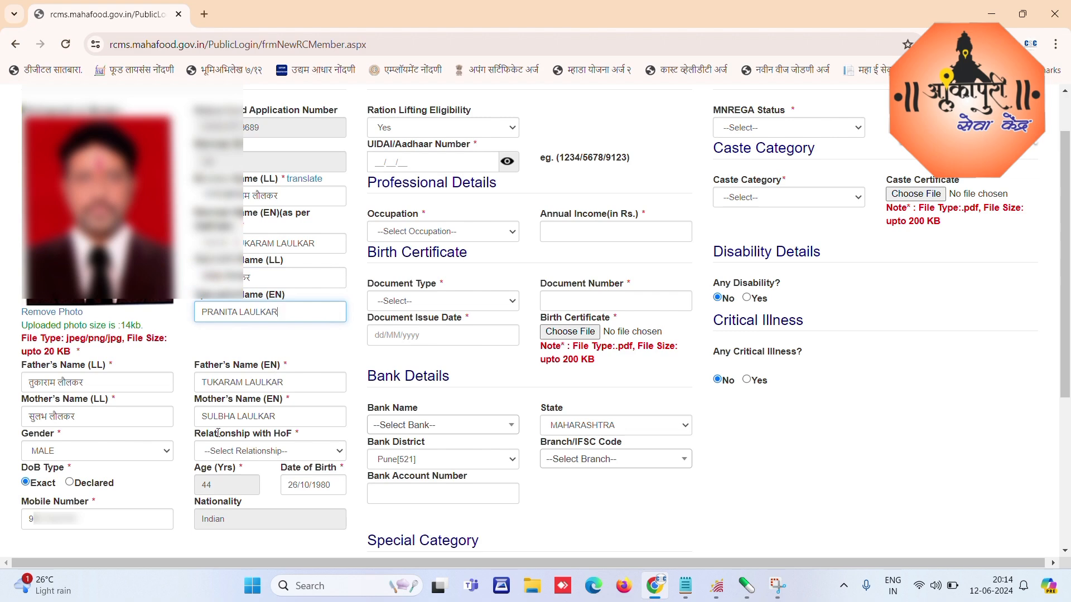
drag(201, 433, 287, 434)
click(326, 438)
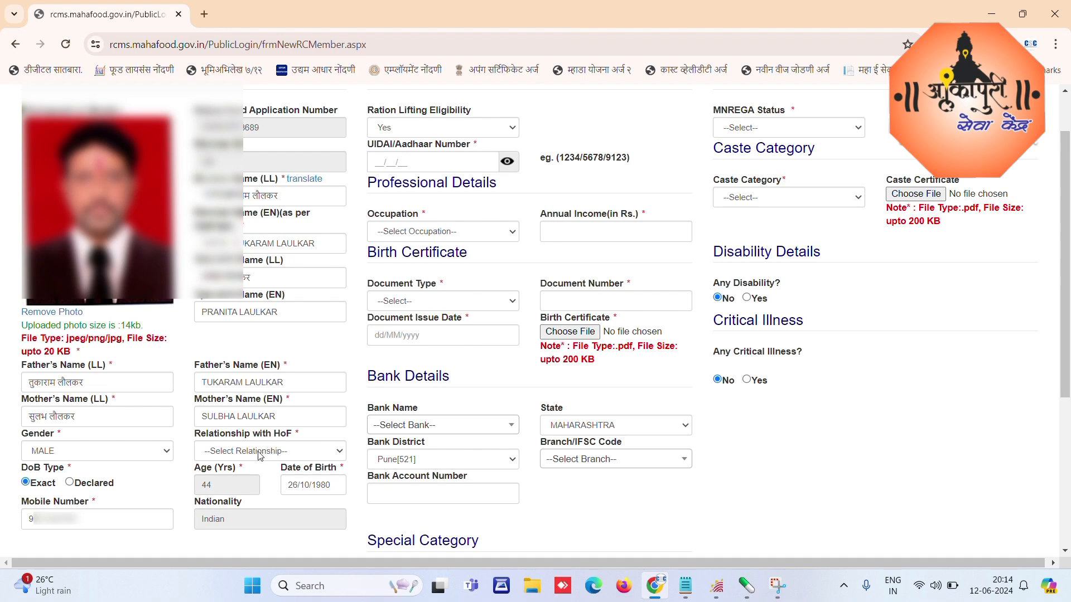
Step: Set the second member's relationship with the head of family to HUSBAND-पती
click(261, 453)
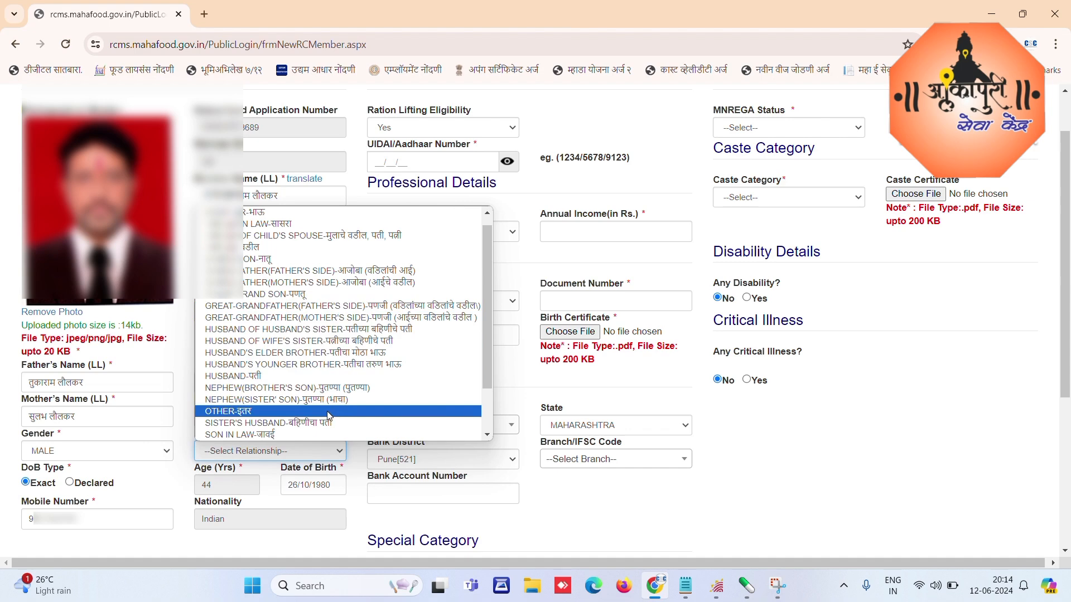
scroll(381, 390, down, 2)
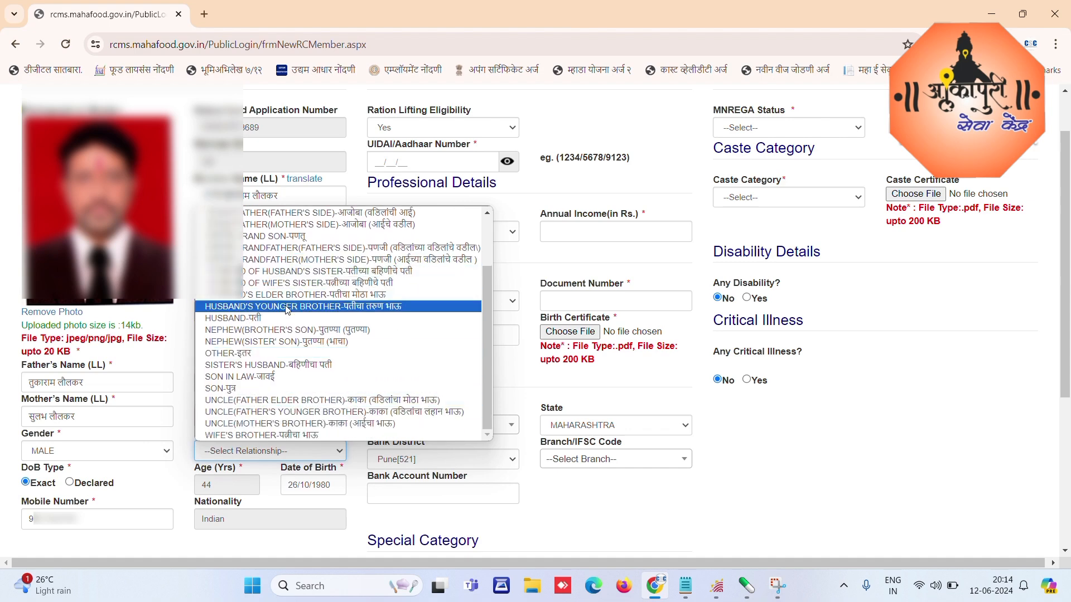
click(229, 321)
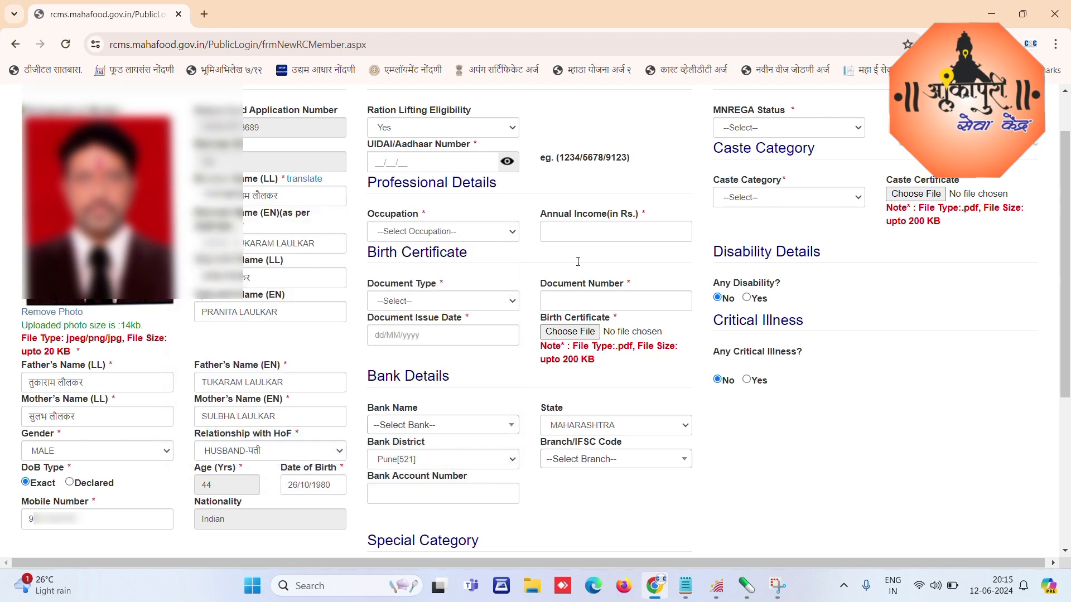
Step: Enter the member's 12-digit Aadhaar number and bring up the Occupation choices
click(380, 163)
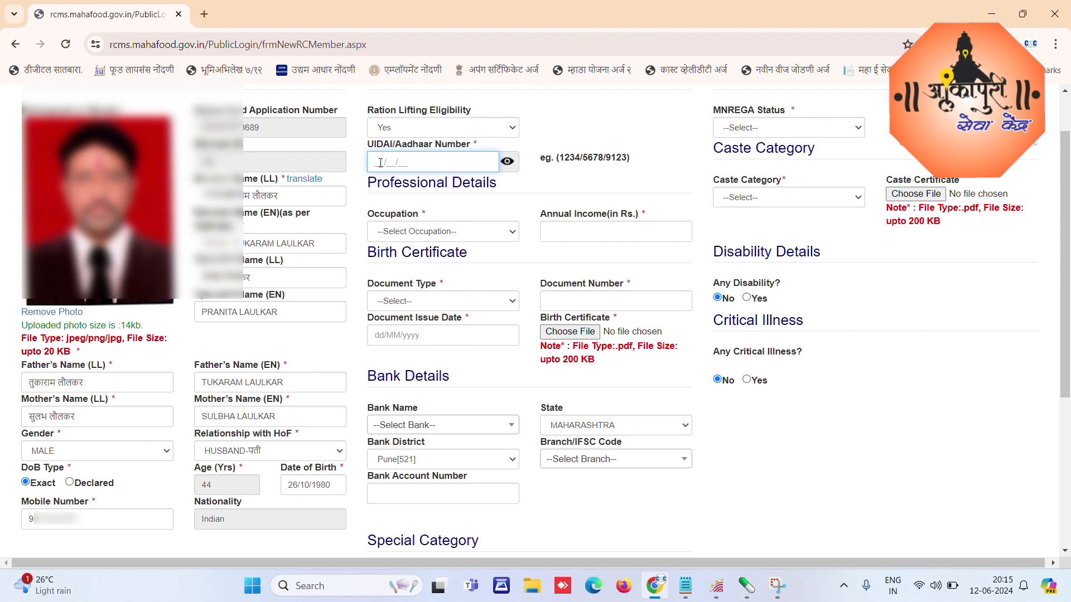
text(5124??????)
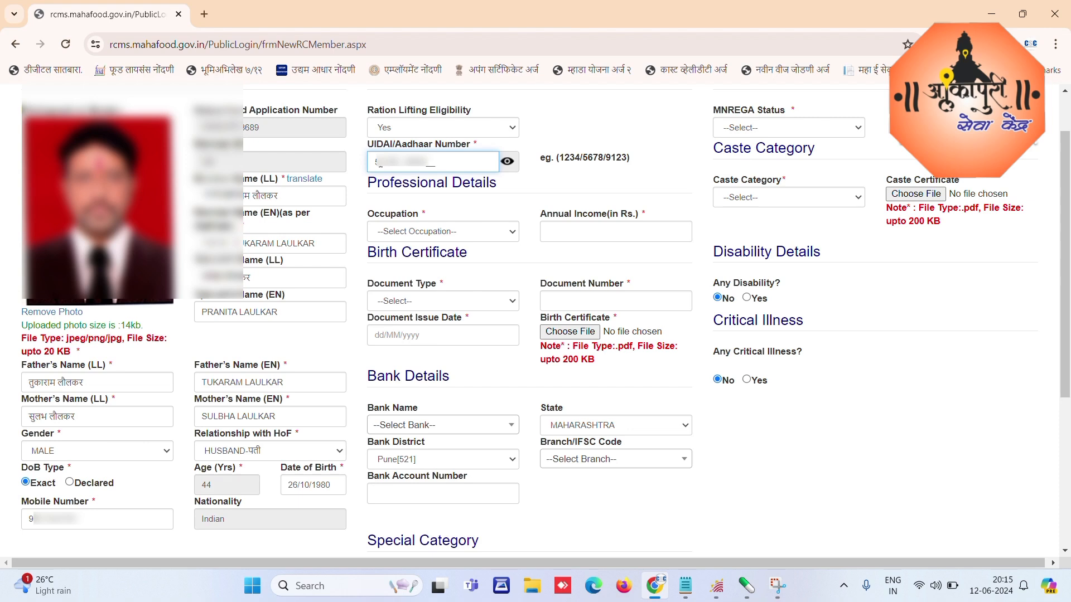
text(??)
click(429, 234)
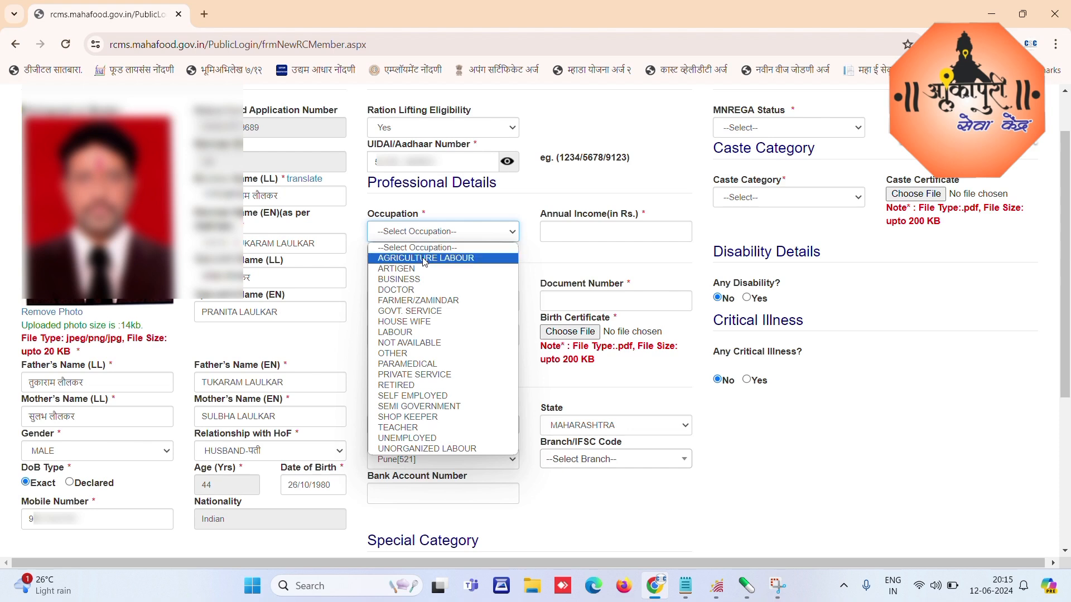
Step: Choose PRIVATE SERVICE as occupation and correct the annual income to 250000
click(437, 375)
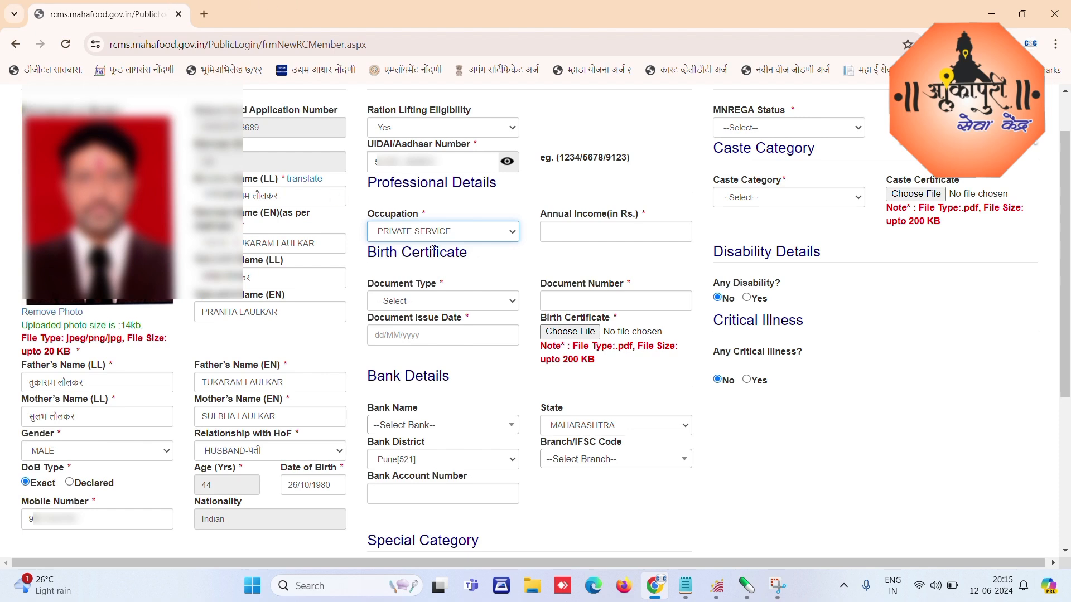
click(579, 235)
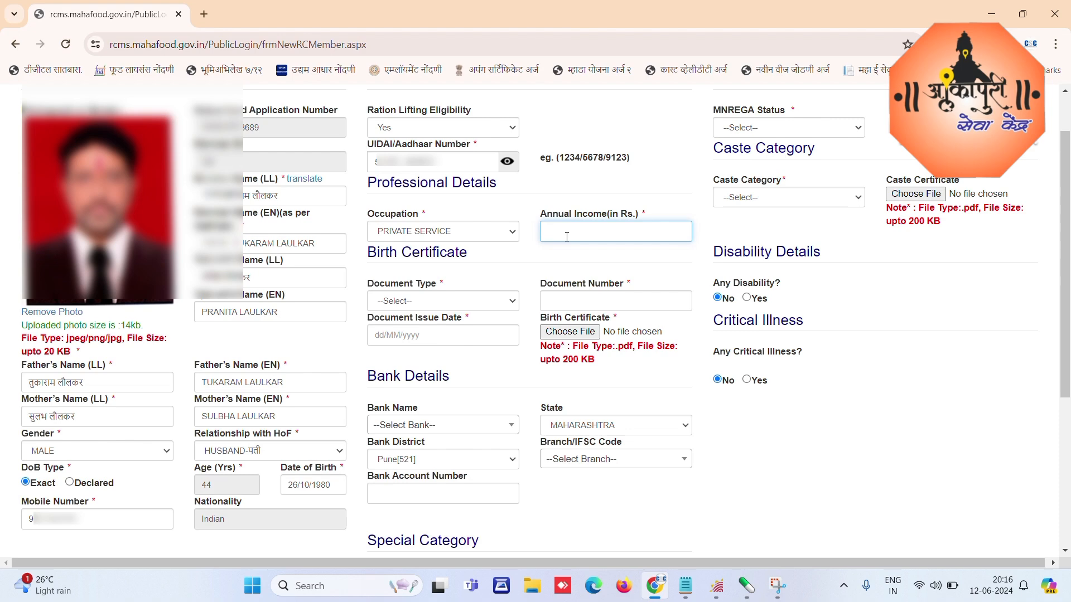
drag(581, 235, 538, 235)
text(5)
text(25000)
text(0)
Step: Set birth certificate type to Others, enter the document number and issue date 26/10/2012
click(422, 302)
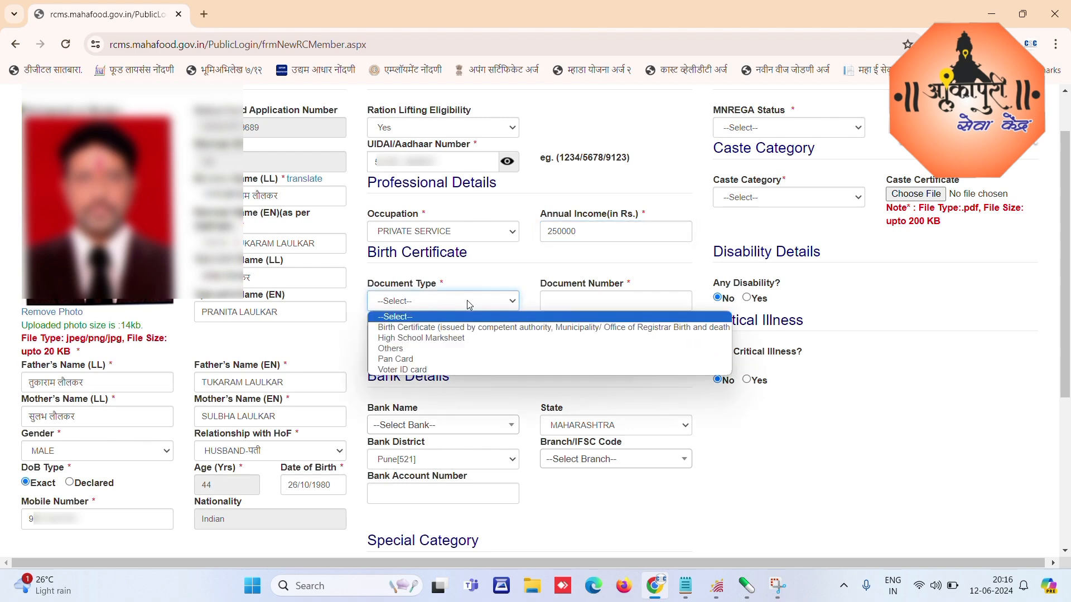
click(391, 348)
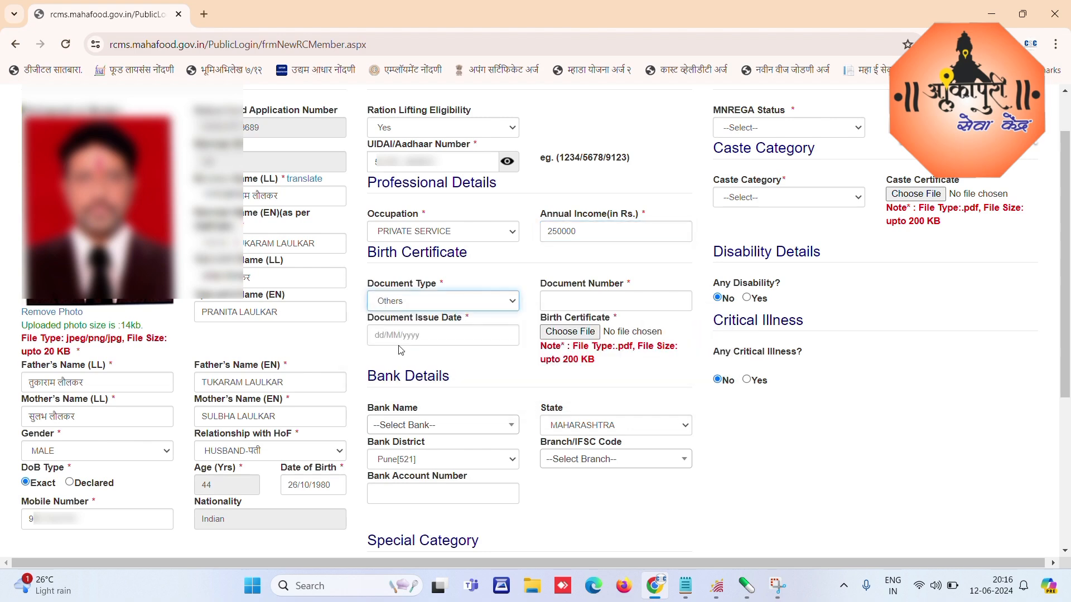
click(611, 293)
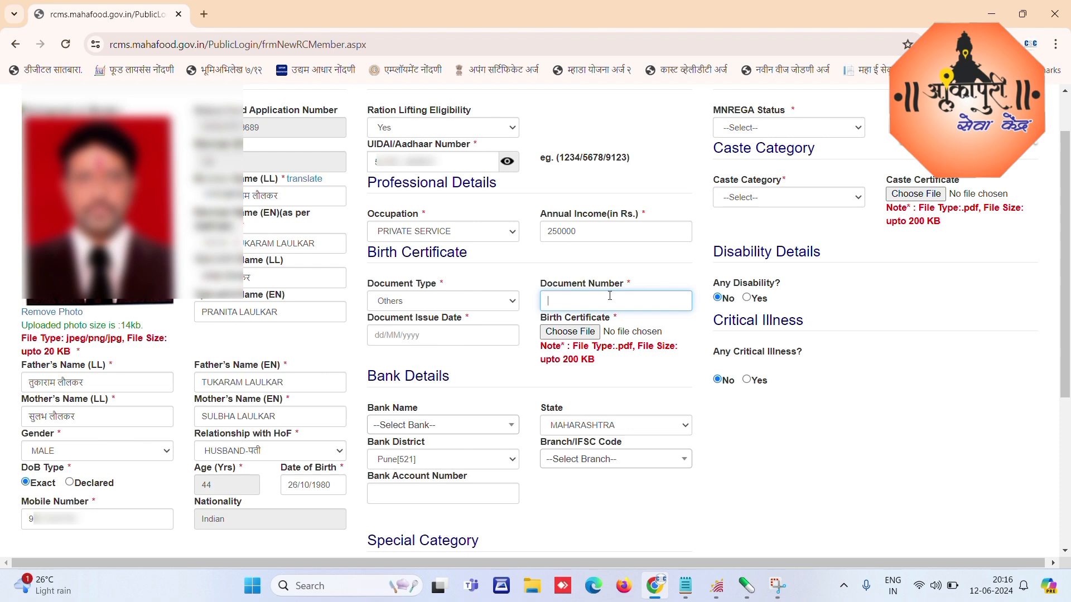
click(418, 334)
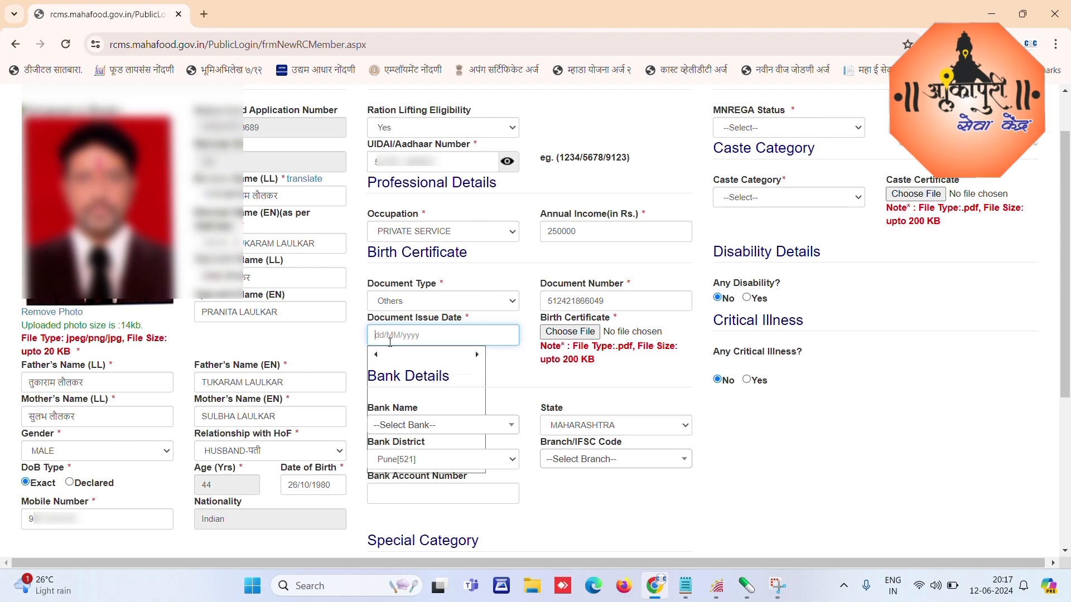
text(26/10/2012)
click(563, 362)
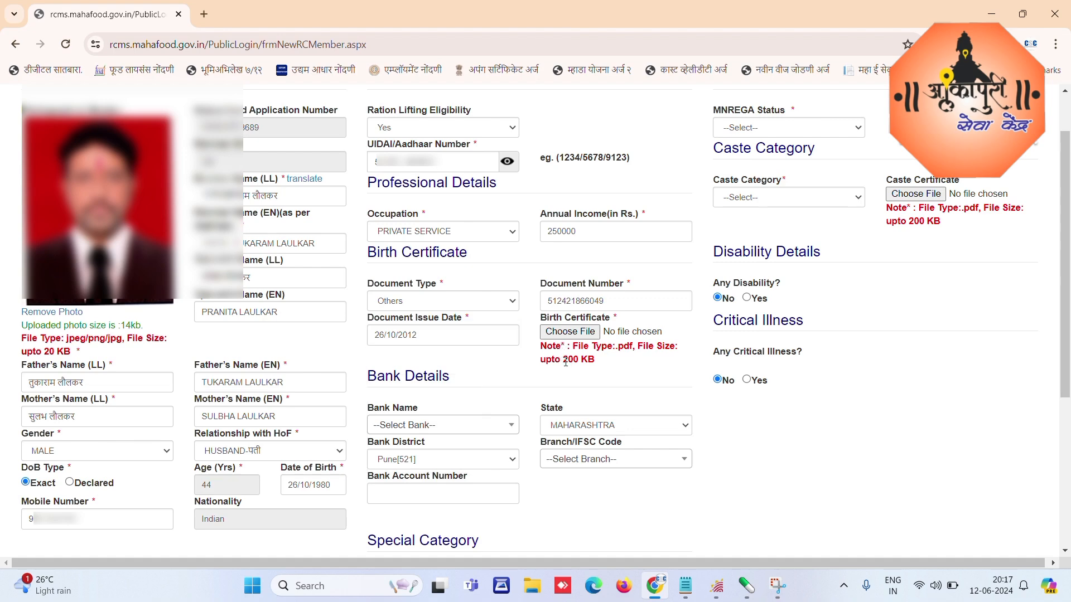
drag(554, 362, 595, 362)
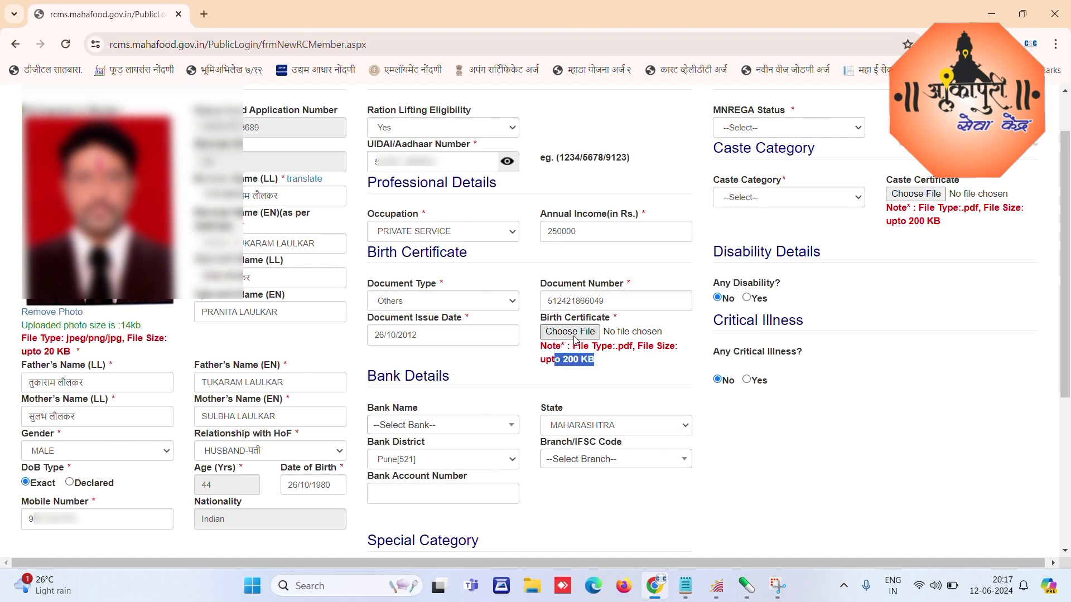
Step: Attach the Aadhaar PDF from the applicant's RCMS documents folder as the birth certificate
click(574, 333)
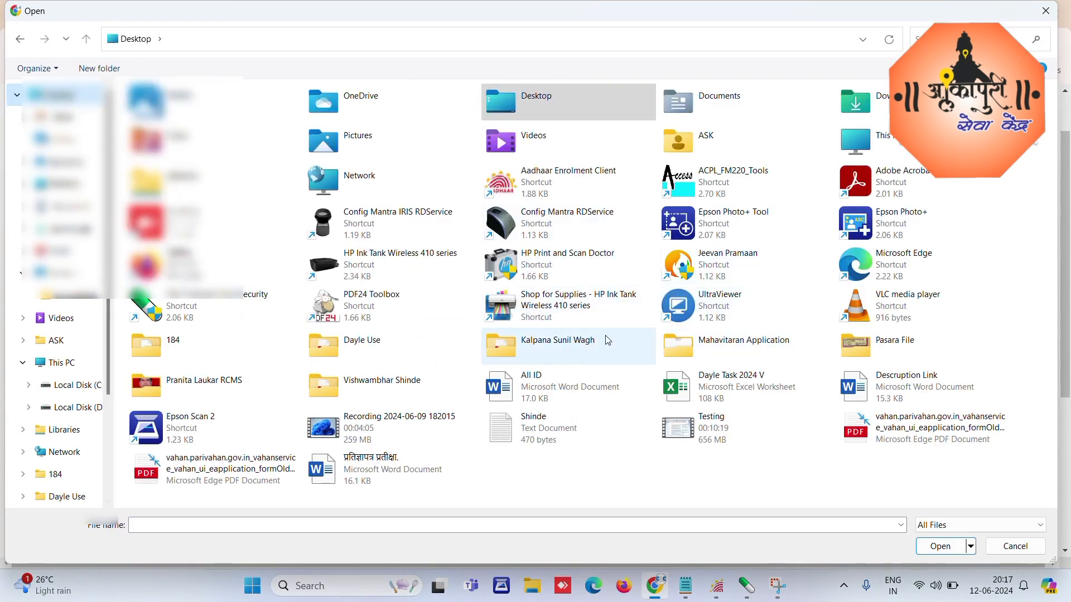
click(182, 387)
double_click(180, 384)
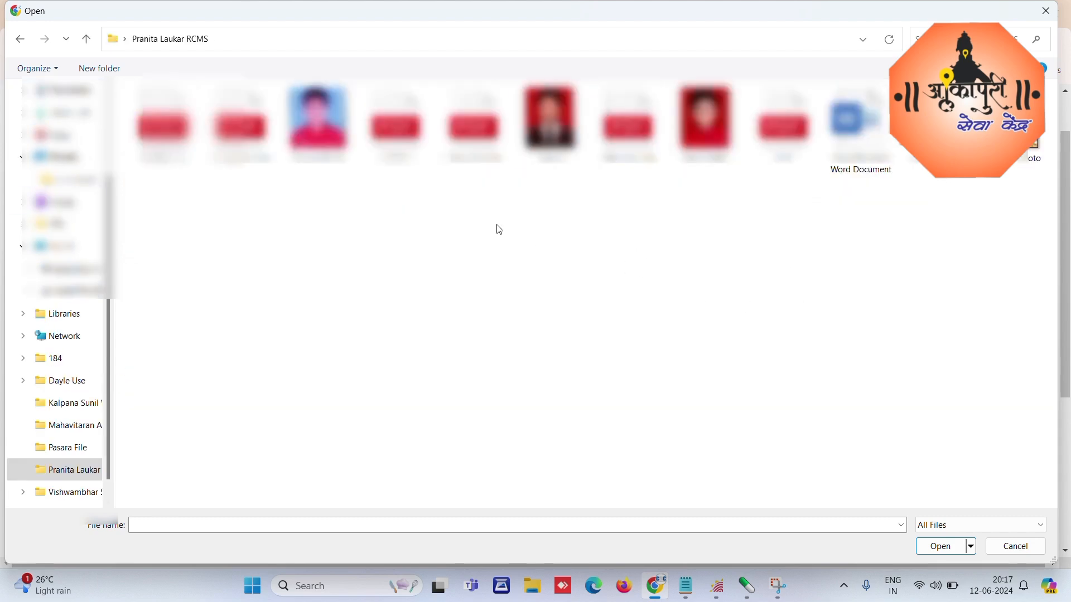
double_click(473, 131)
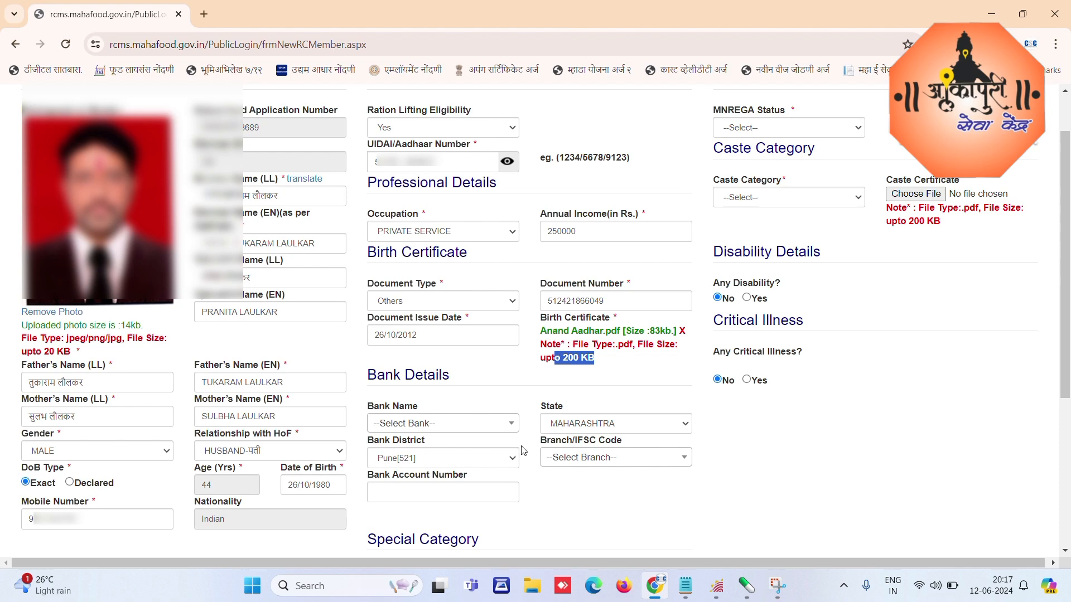
Step: Set MNREGA status to No and caste category to GENERAL
click(768, 129)
click(737, 161)
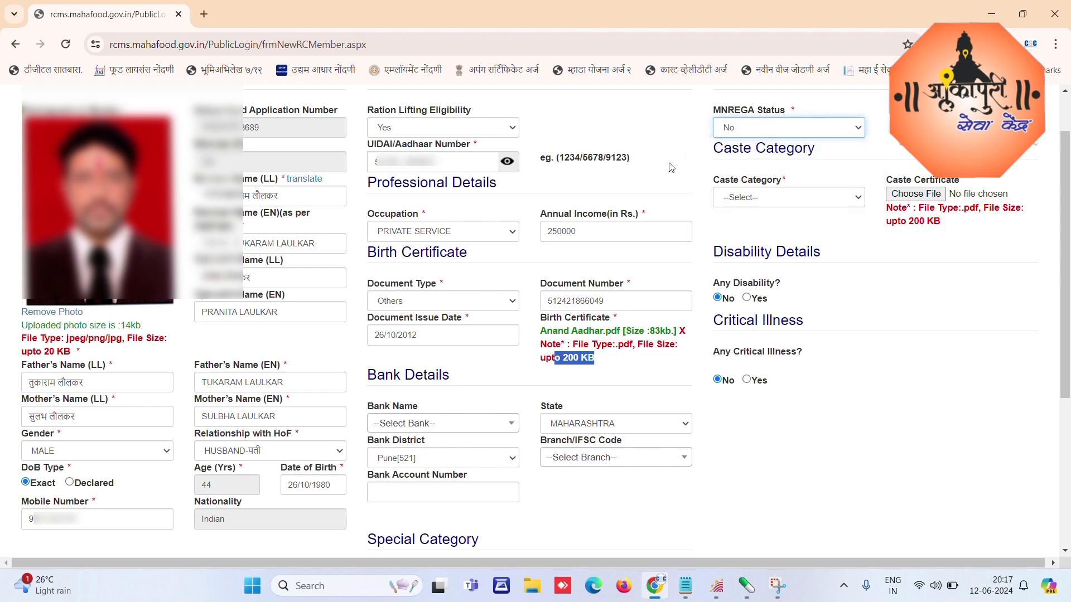
click(788, 200)
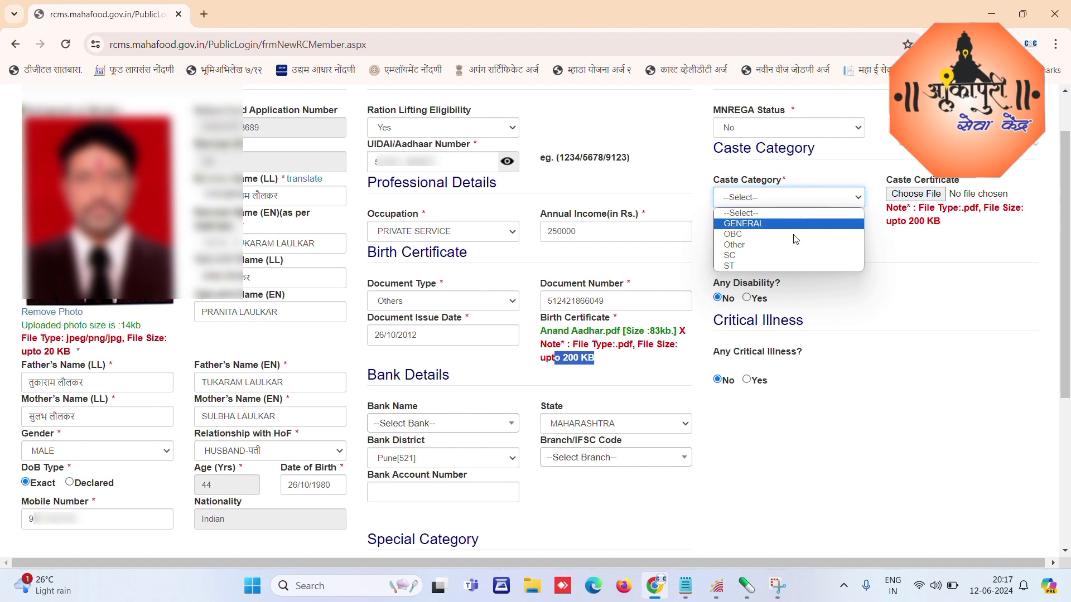
click(767, 213)
click(770, 203)
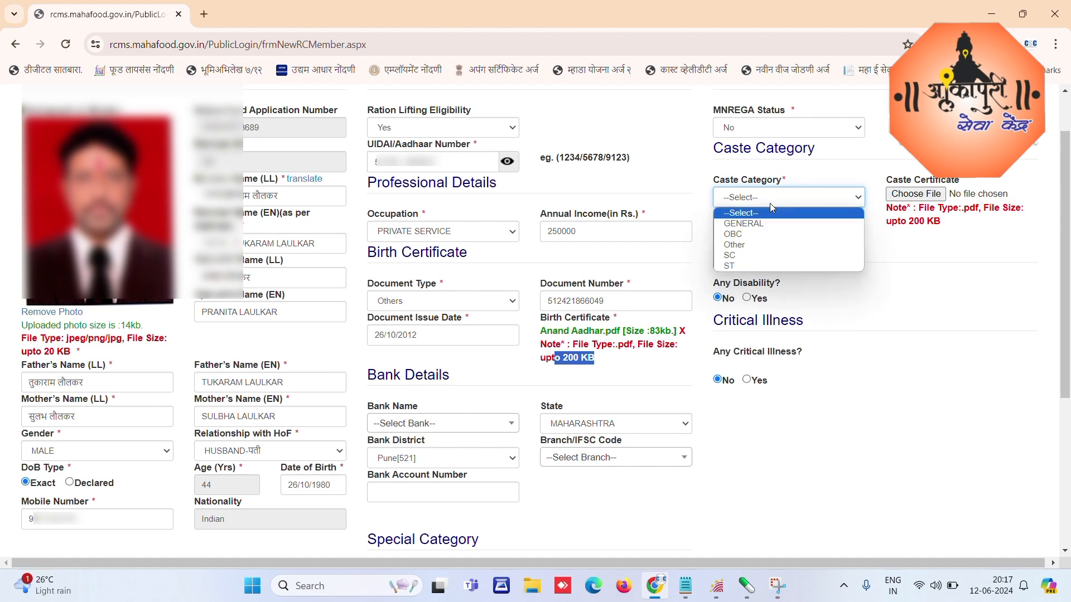
click(753, 230)
Step: Attach the Aadhaar PDF as the caste certificate
click(915, 195)
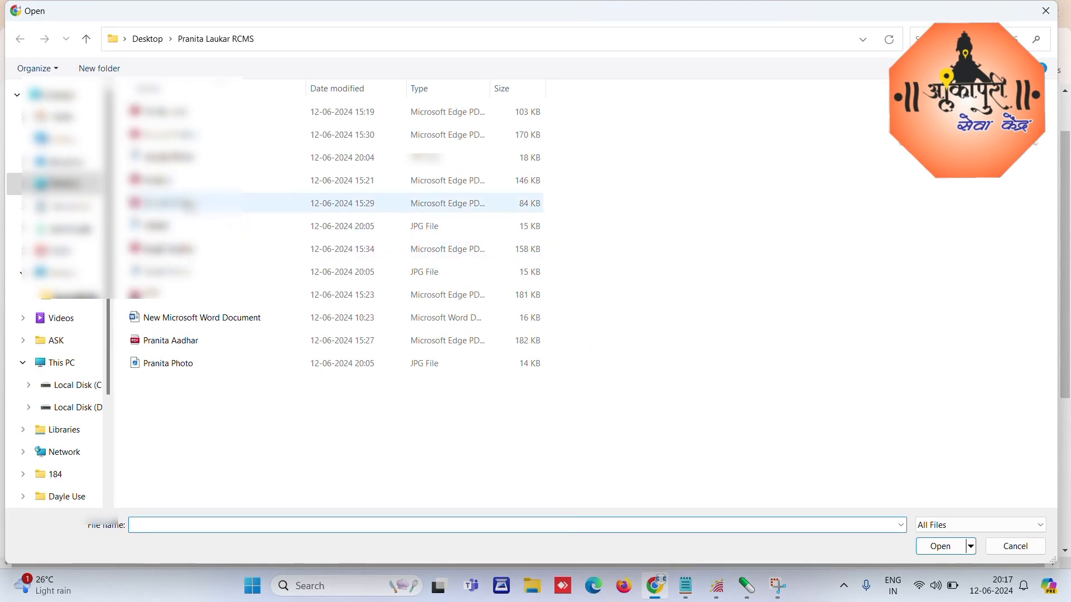
click(184, 203)
double_click(190, 206)
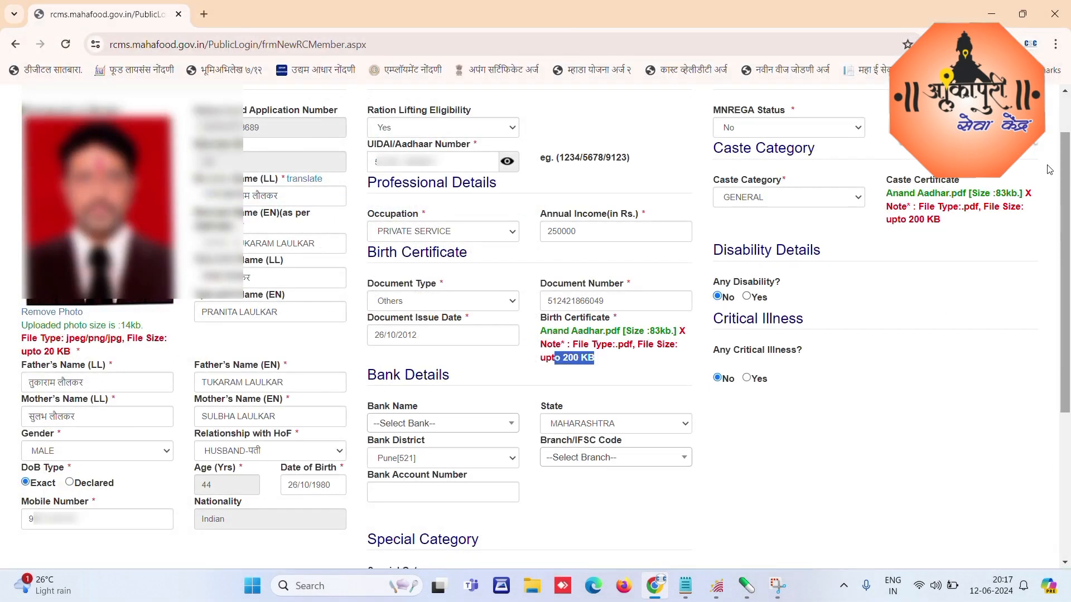
Step: Choose NO SPECIAL CATEGORY, add remark 'OK', accept both consent declarations and save
drag(1069, 169, 1068, 332)
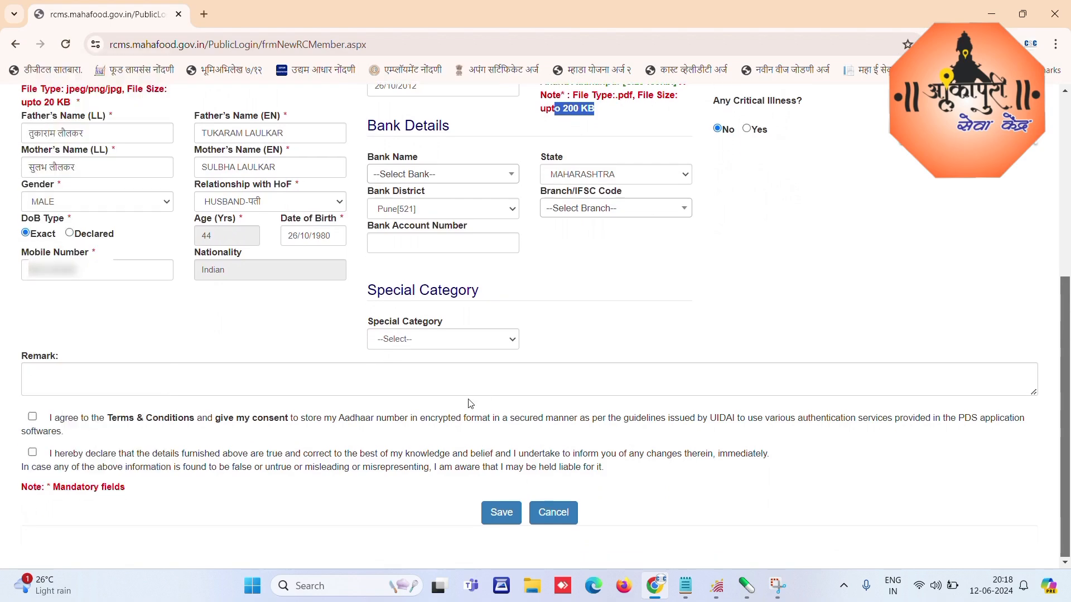
click(424, 338)
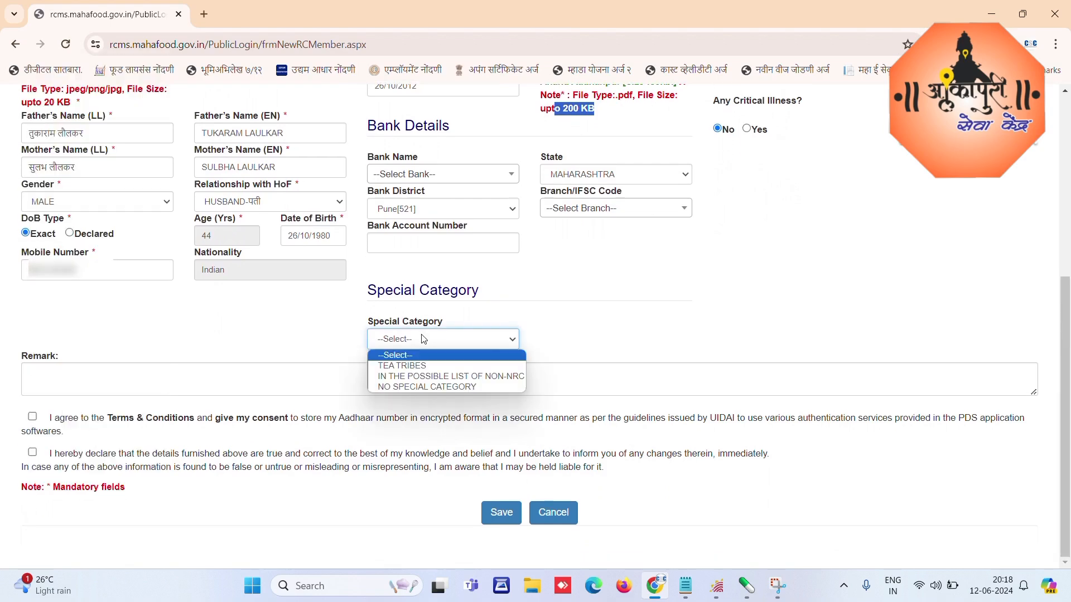
click(391, 387)
click(75, 380)
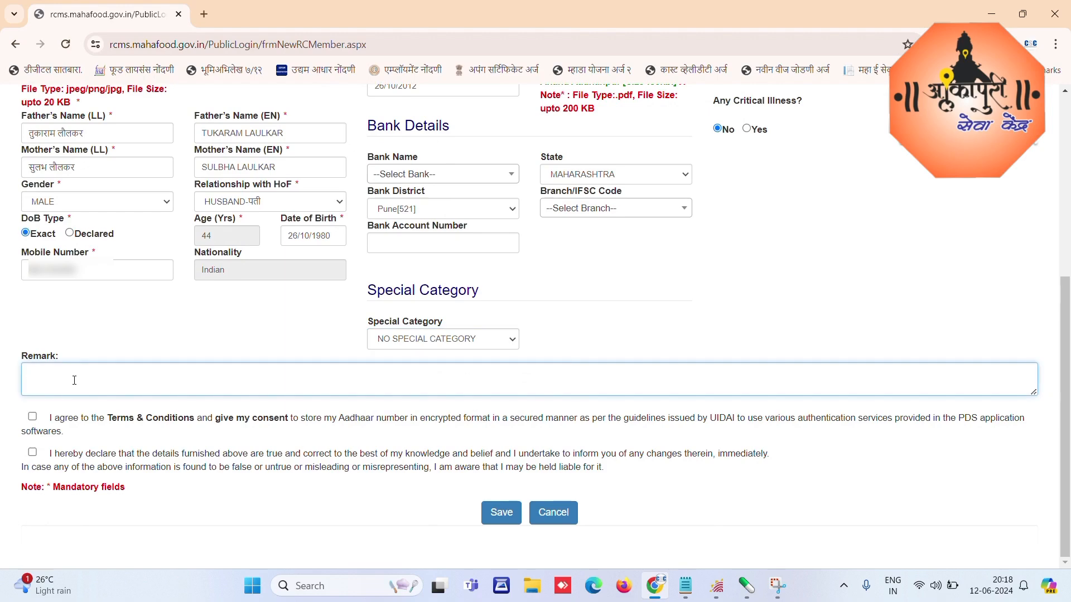
text(OK)
click(33, 417)
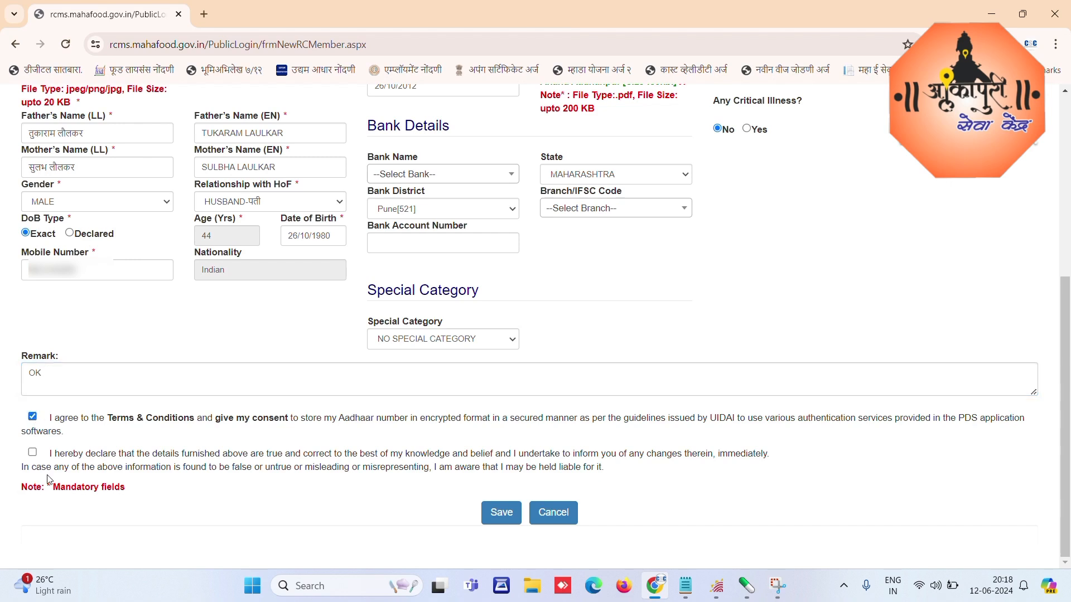
click(33, 454)
click(501, 514)
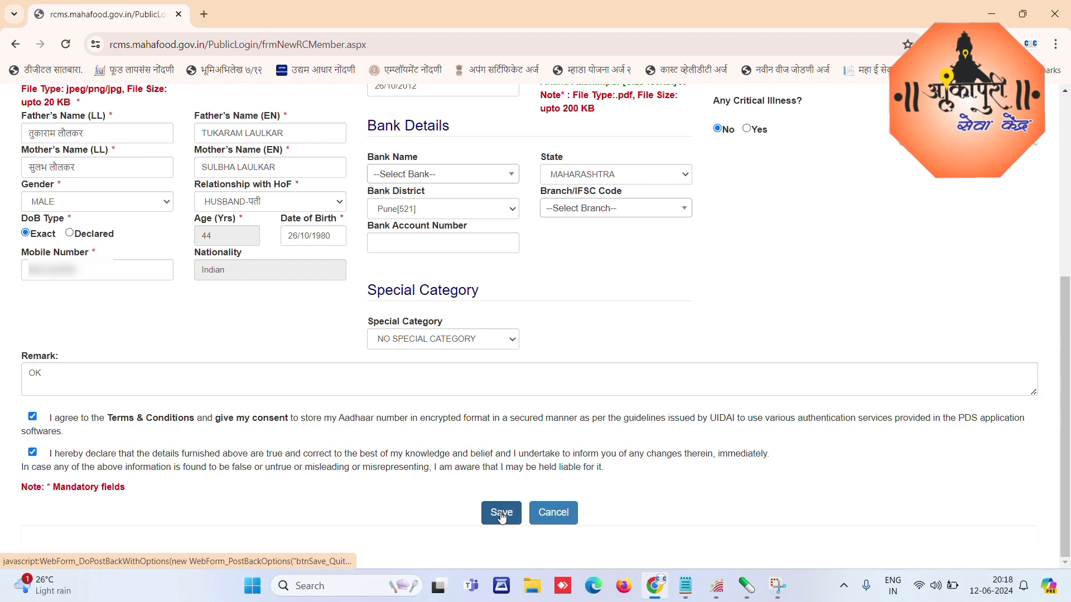
Step: Confirm the save prompt and dismiss the 'updated successfully' alert
drag(390, 104, 631, 131)
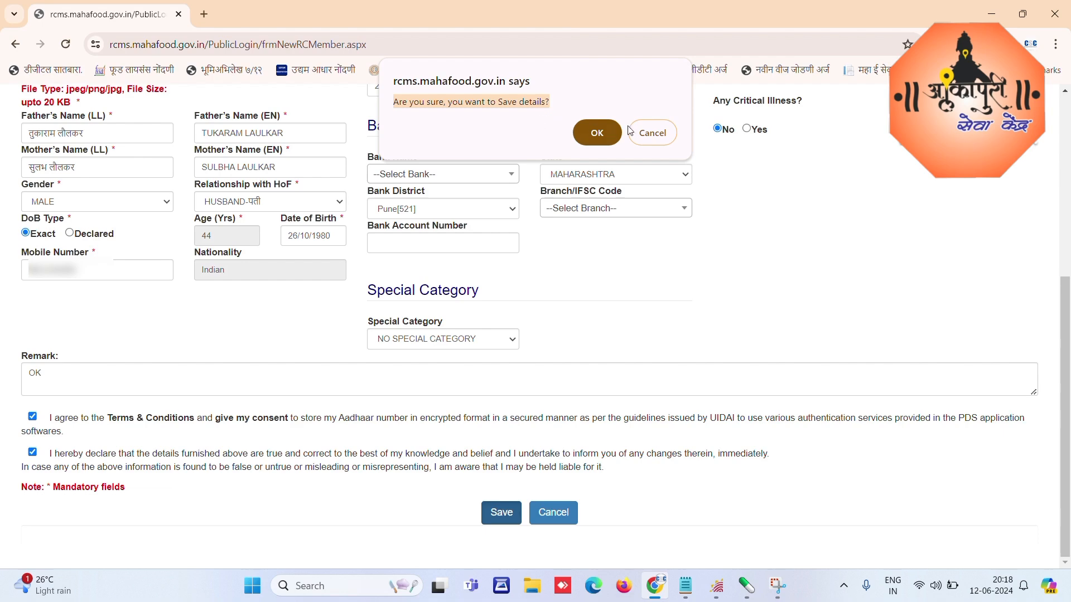
click(597, 133)
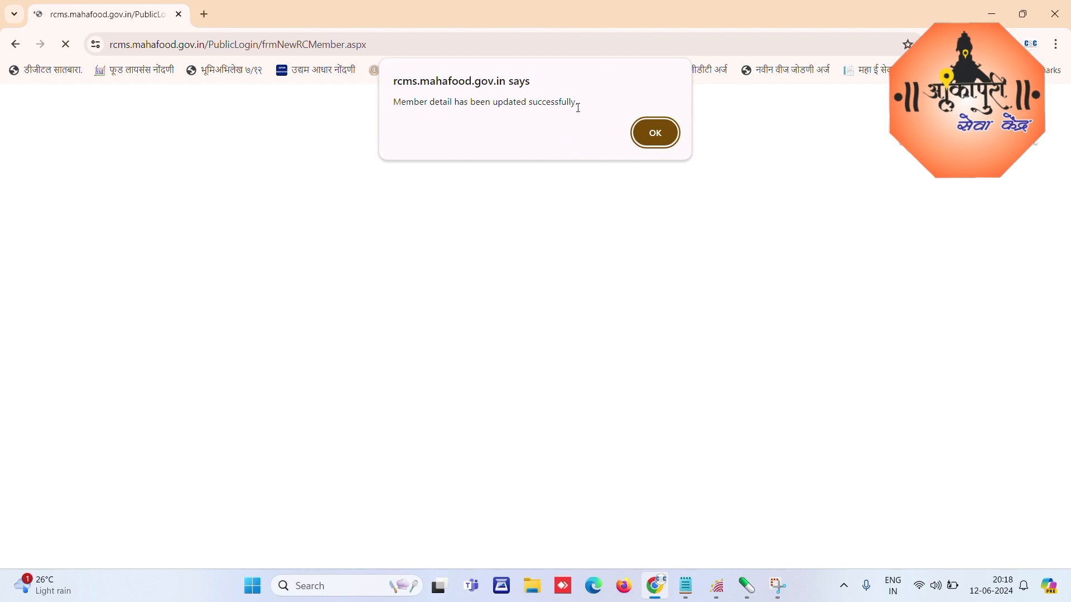
click(656, 134)
Step: Return to the four-member application list and expand Card Type Details to view card types
click(659, 135)
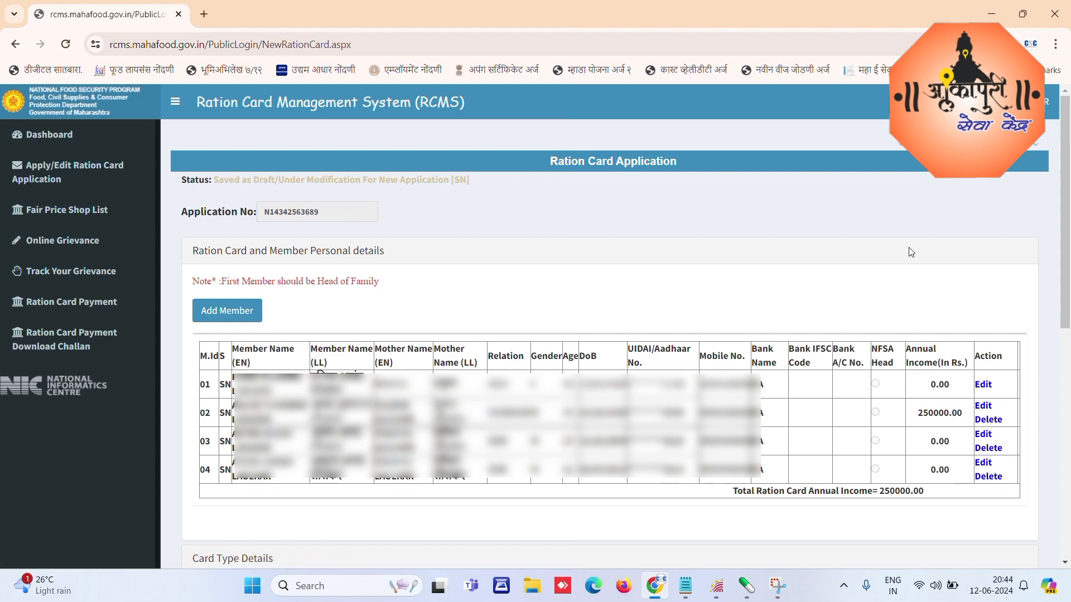
drag(1067, 132, 1068, 215)
scroll(1034, 326, down, 5)
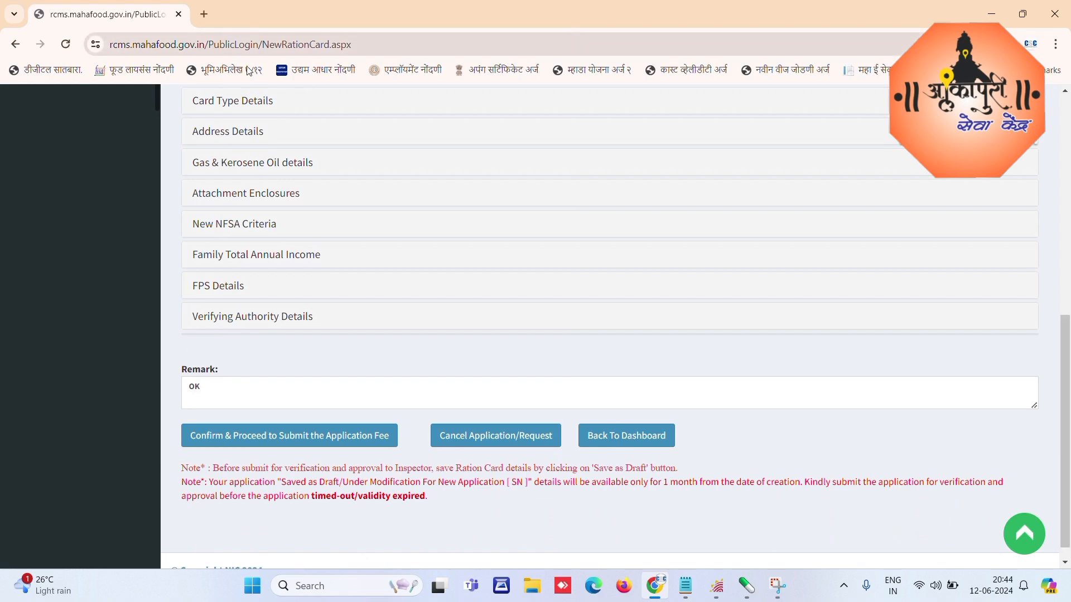
scroll(239, 106, down, 1)
click(239, 114)
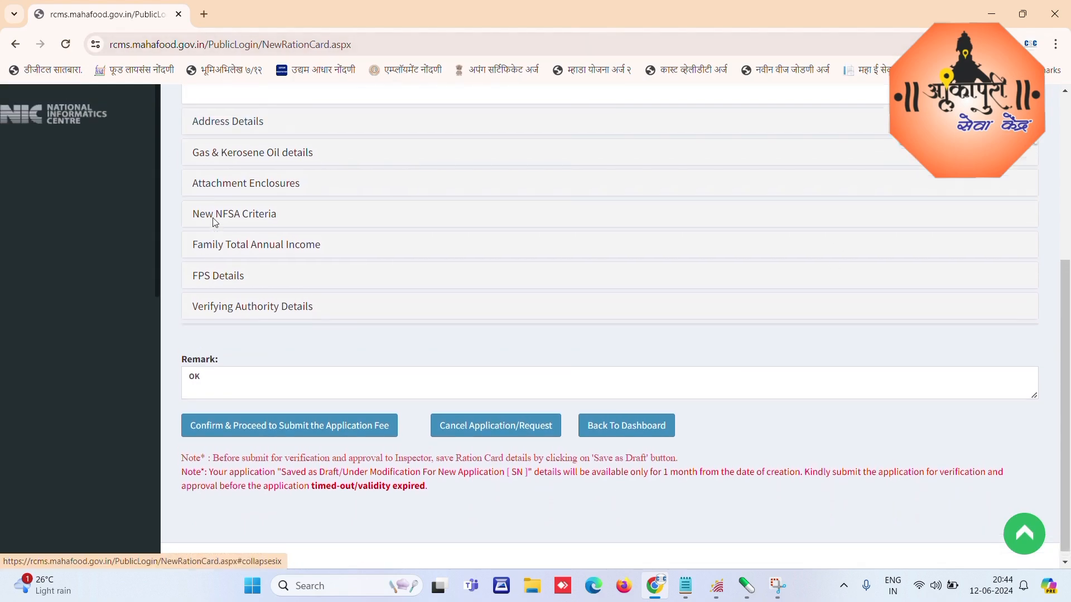
click(263, 193)
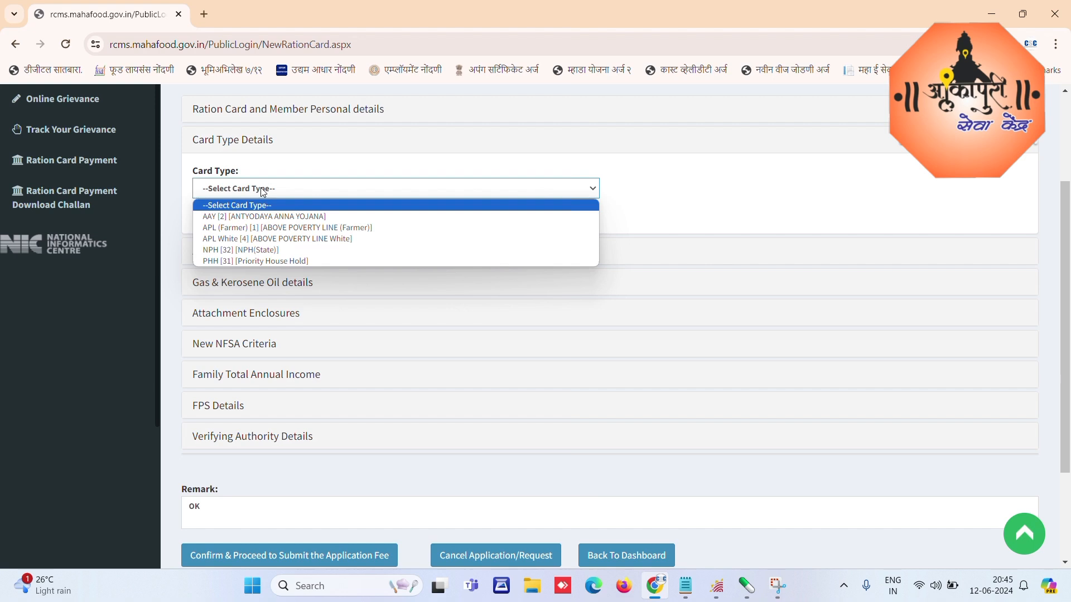
Step: Select NPH [32] [NPH(State)] as the ration card type
click(244, 255)
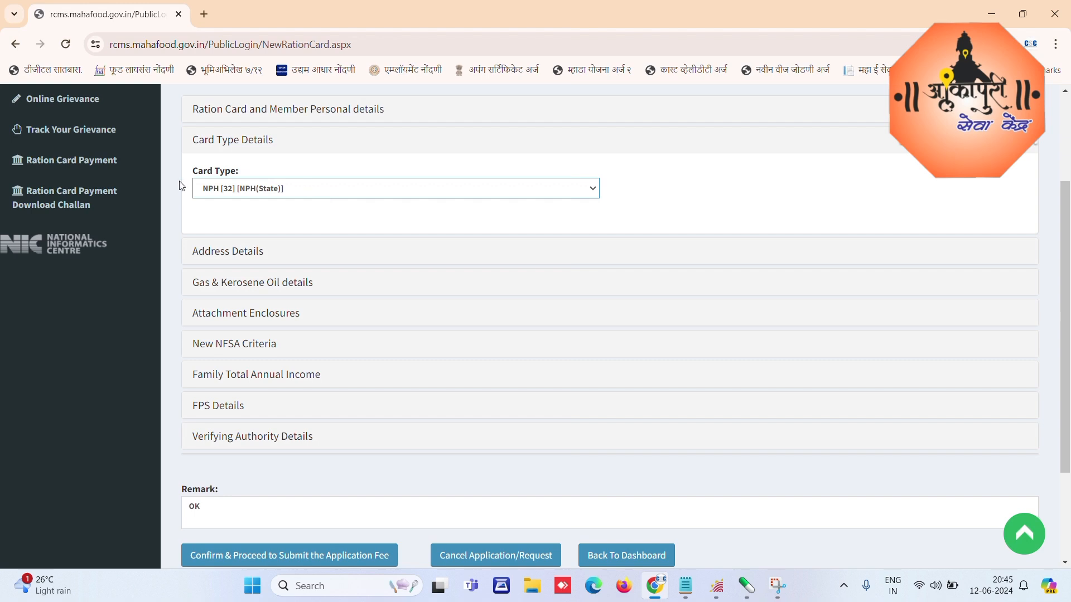
Step: In Address Details, enter the applicant's house number and house name for the present residence
click(228, 253)
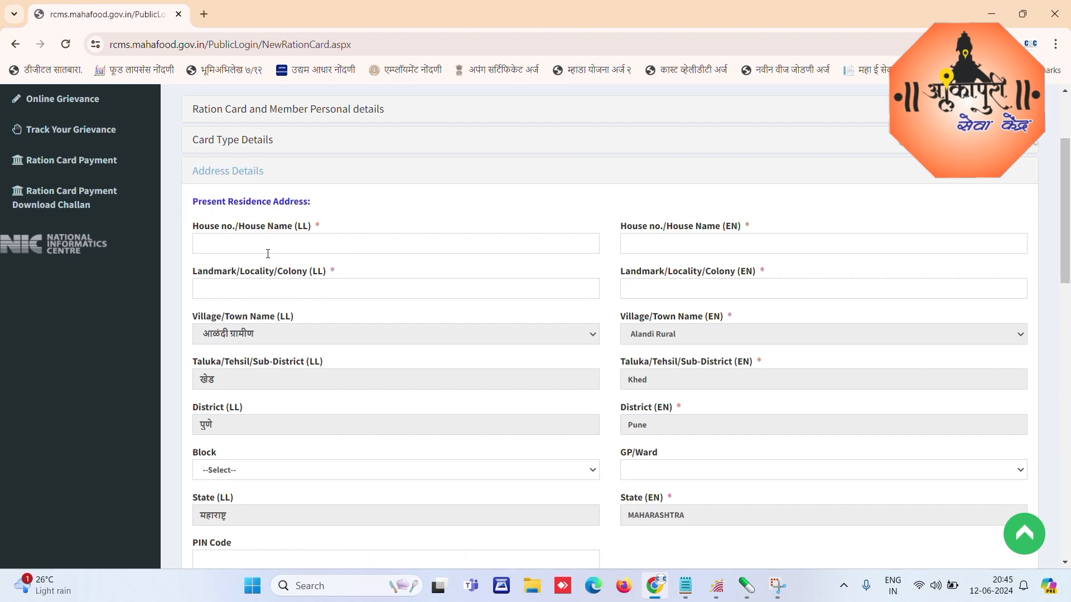
click(261, 249)
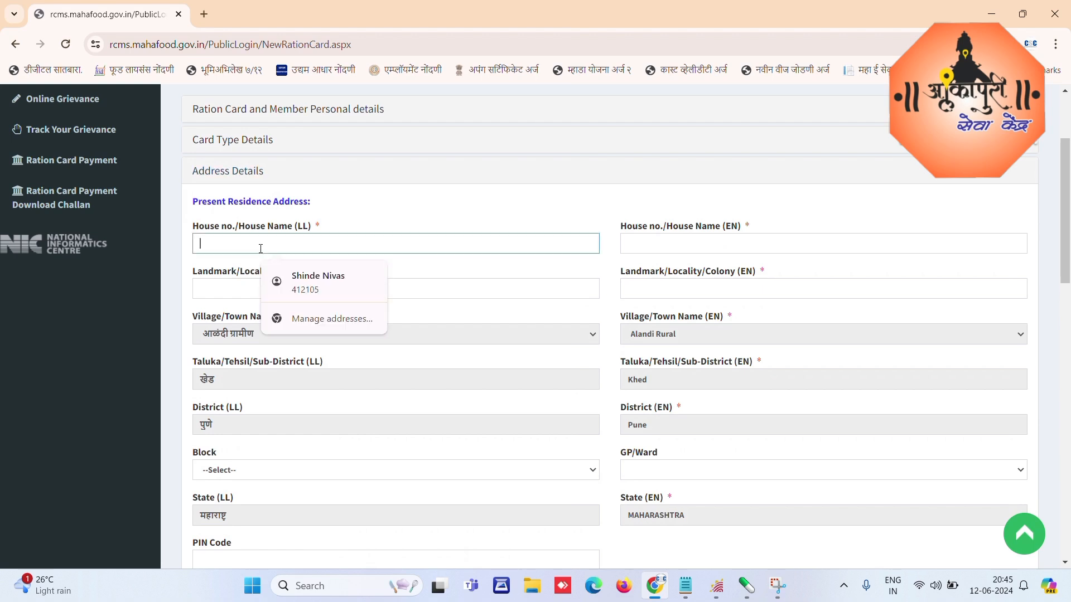
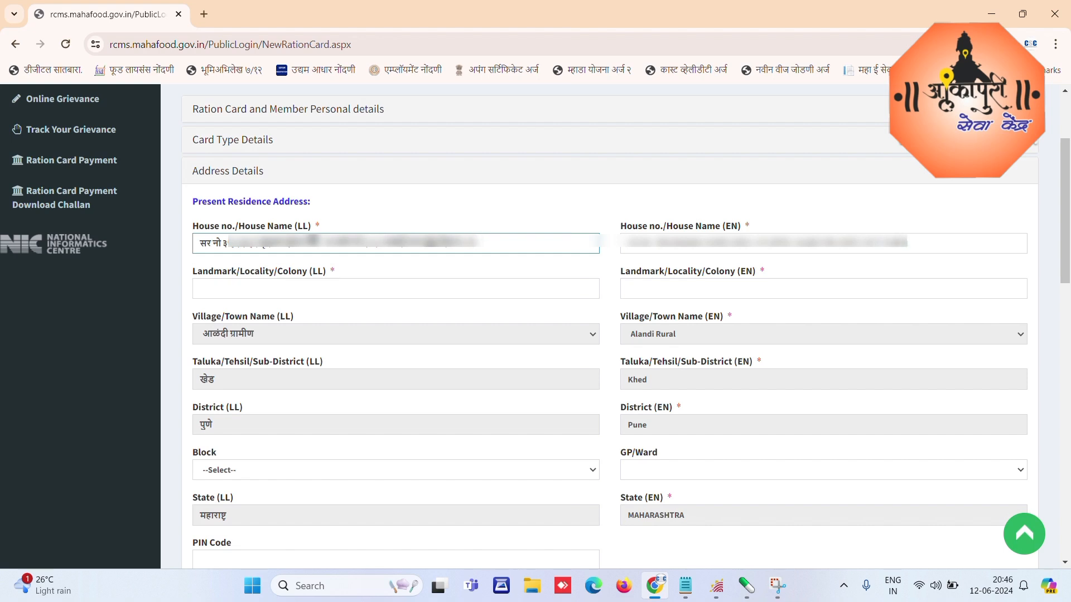
key(Tab)
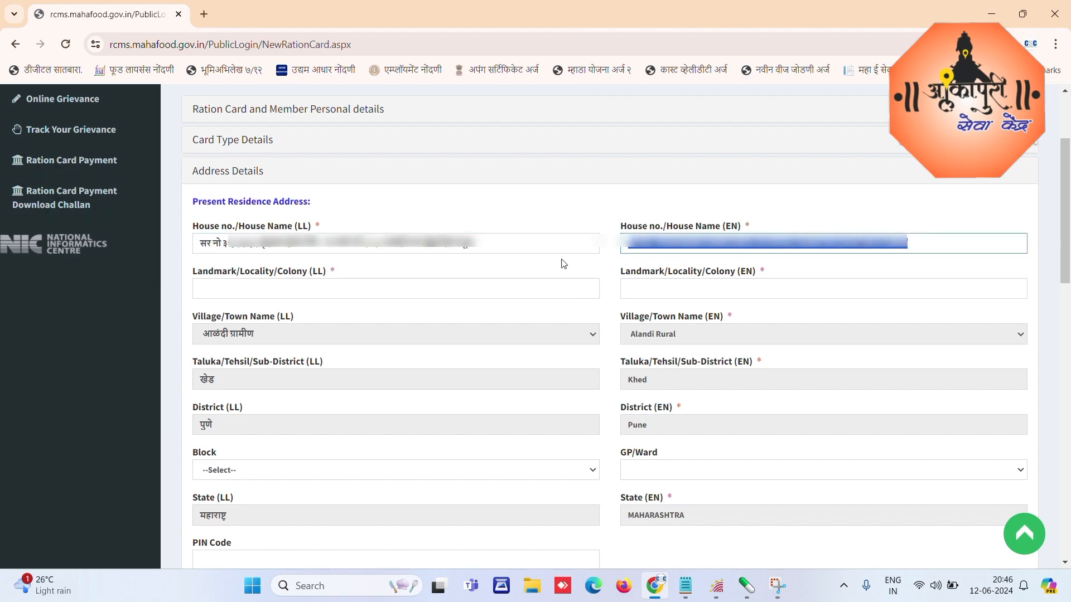
Step: Enter the landmark/locality name for the present address
click(299, 291)
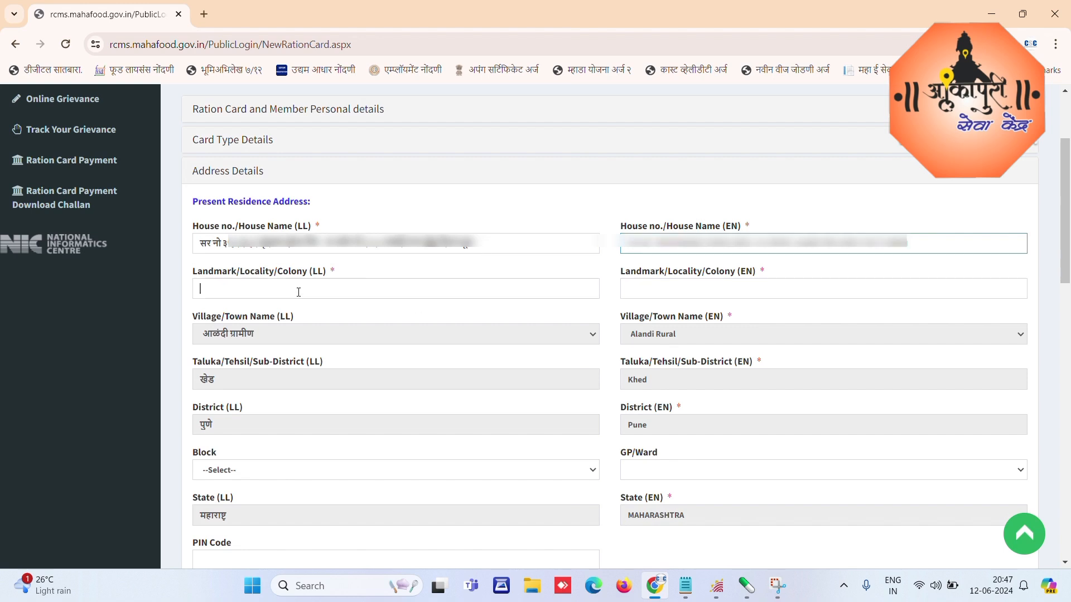
text(ALA)
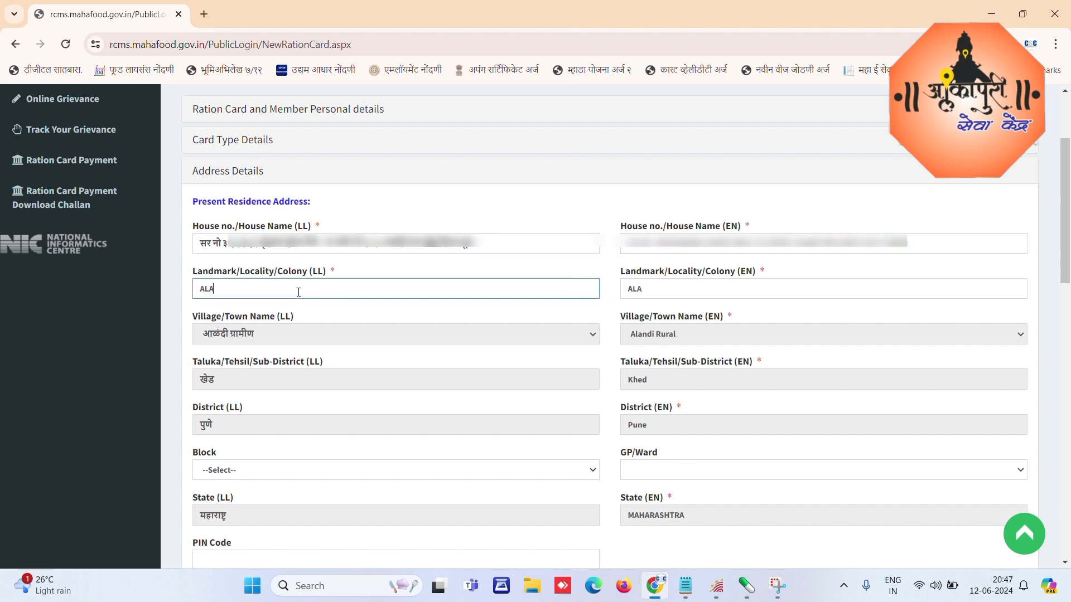
text(NDI DEVACHI)
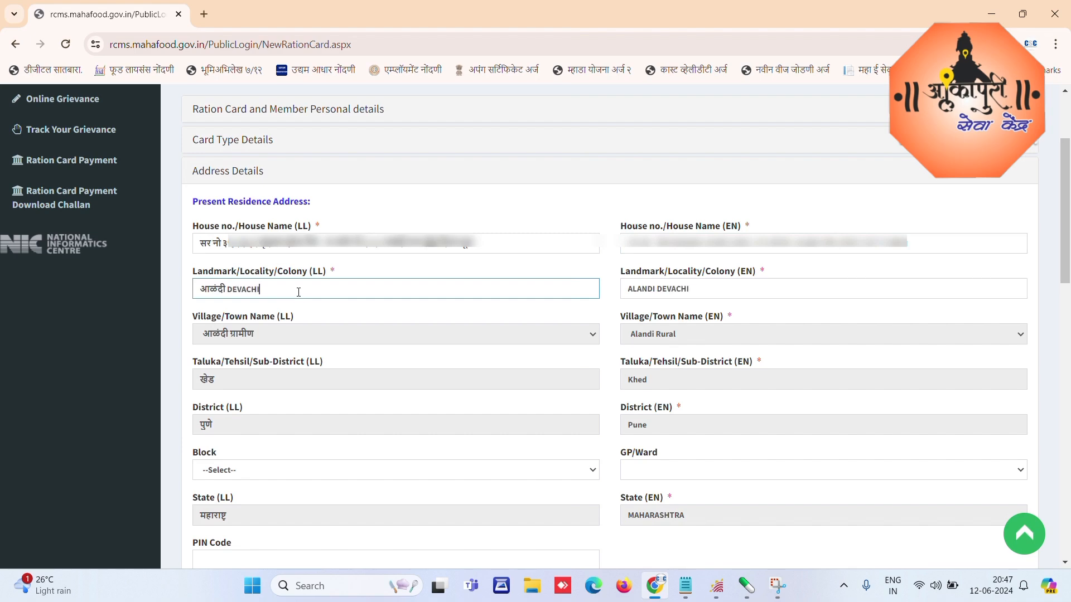
key(Tab)
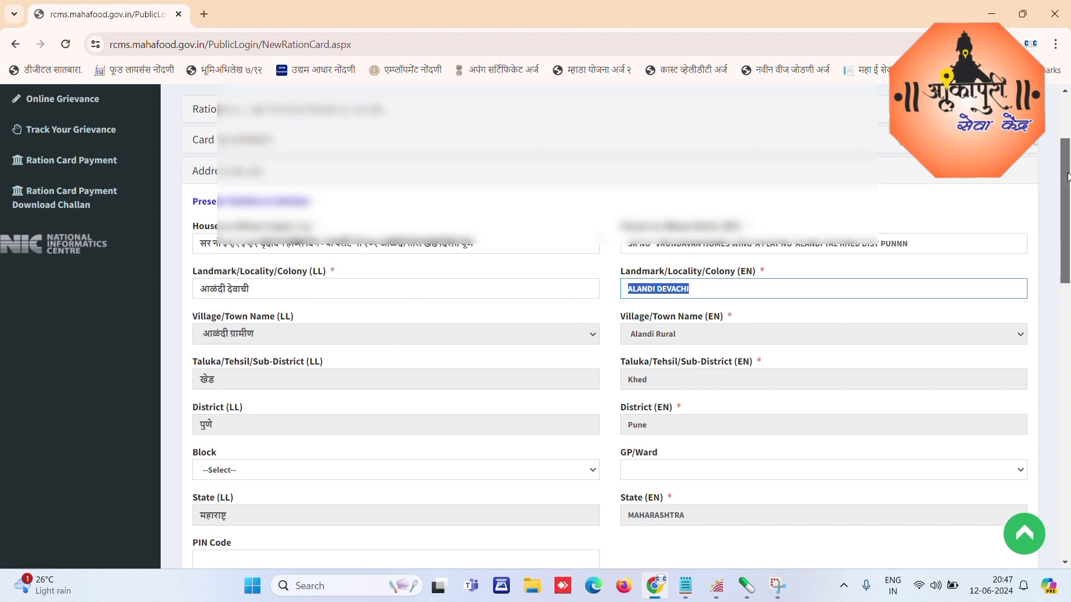
Step: Keep the PIN code and mark the permanent address as the same as the present address
drag(1068, 179, 1068, 286)
click(230, 200)
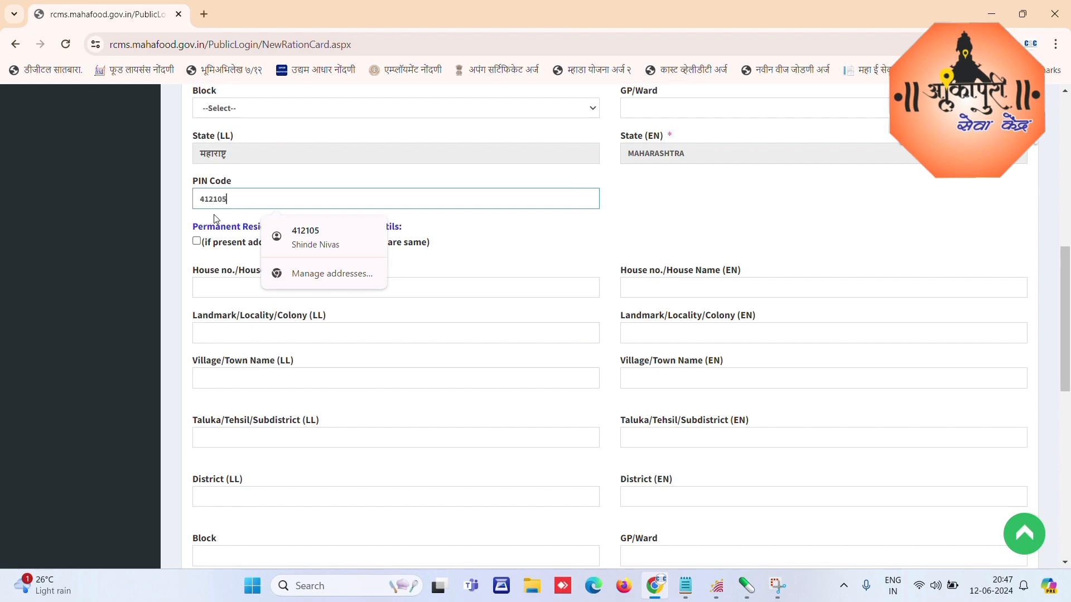
click(435, 172)
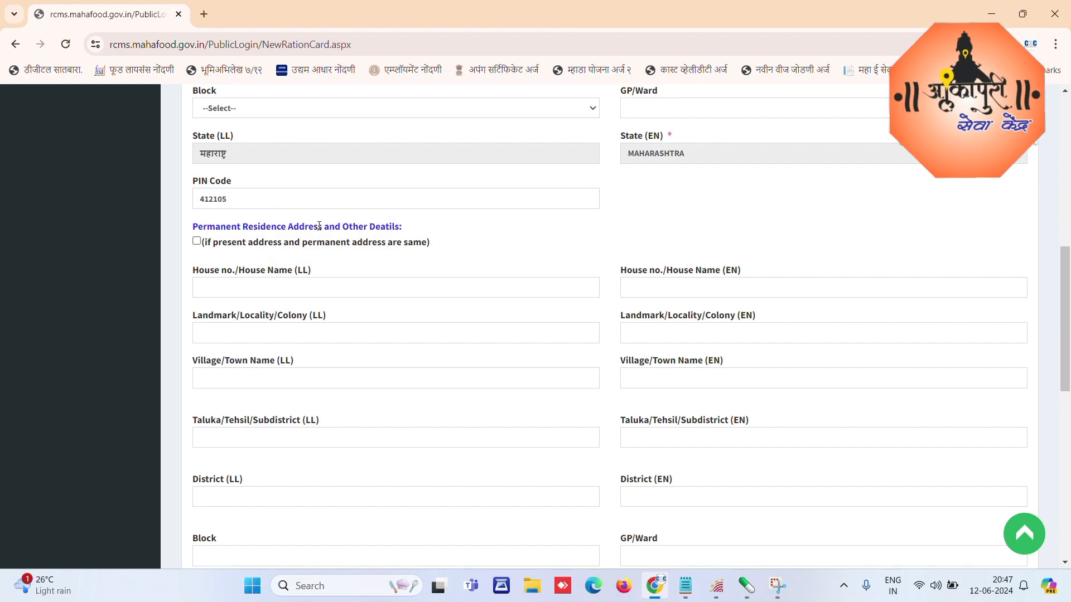
click(197, 242)
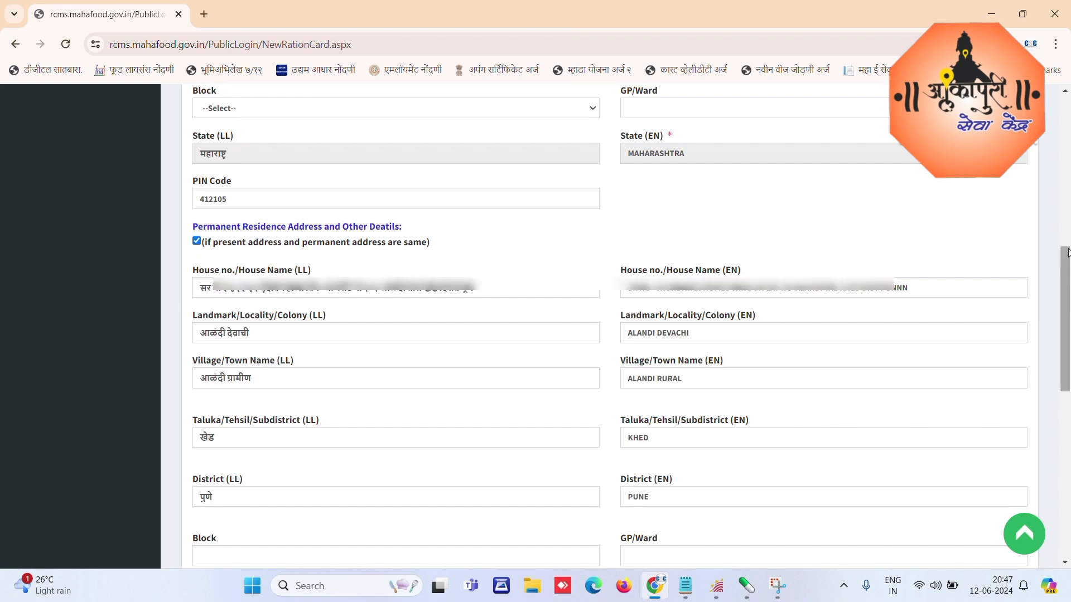
drag(1067, 260, 1067, 409)
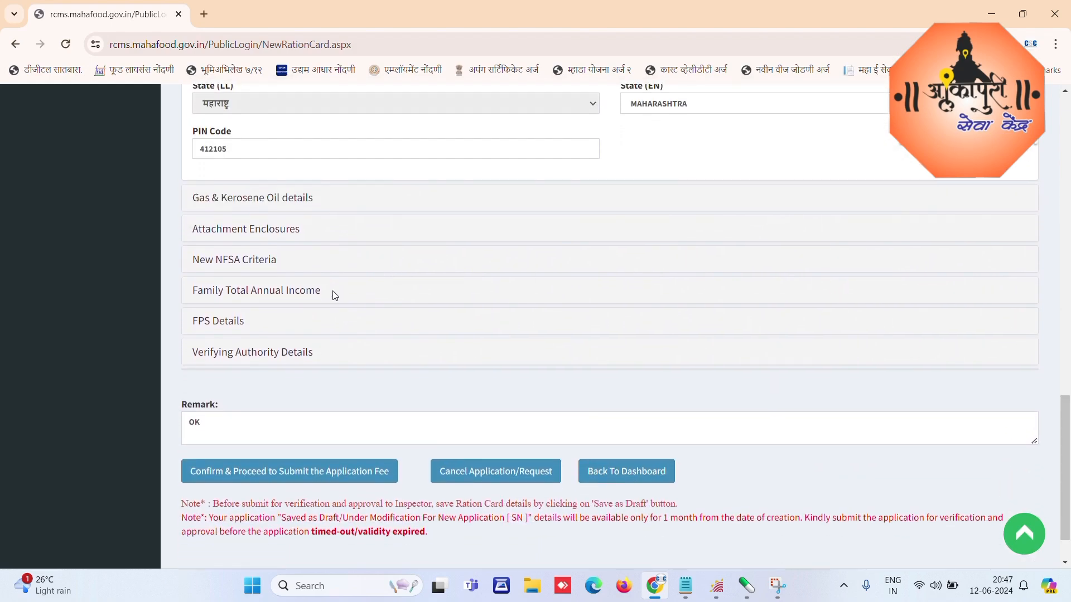
click(254, 202)
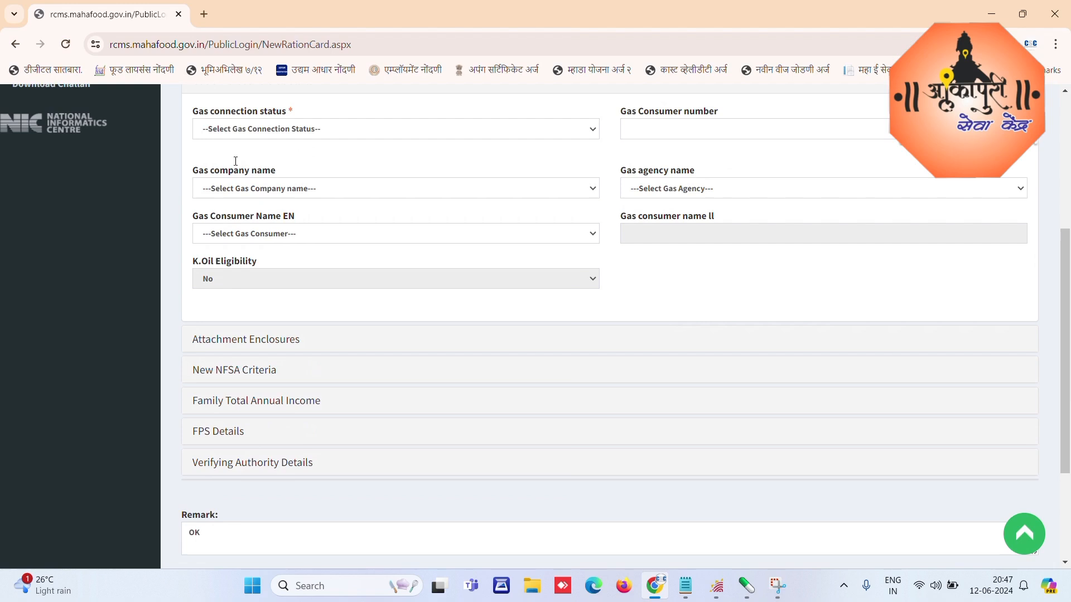
click(262, 131)
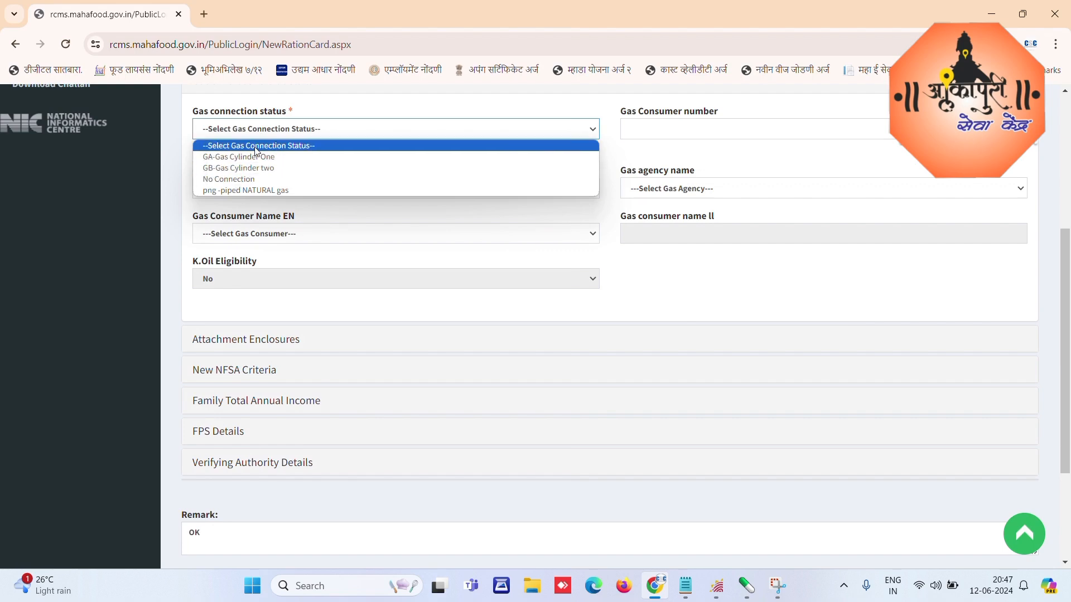
click(240, 161)
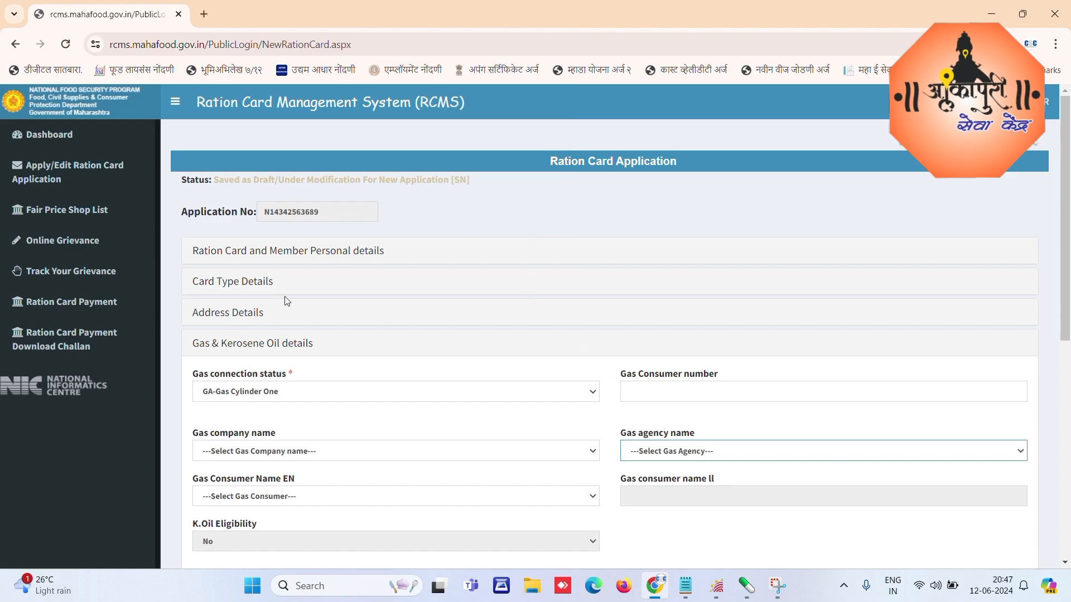
click(272, 398)
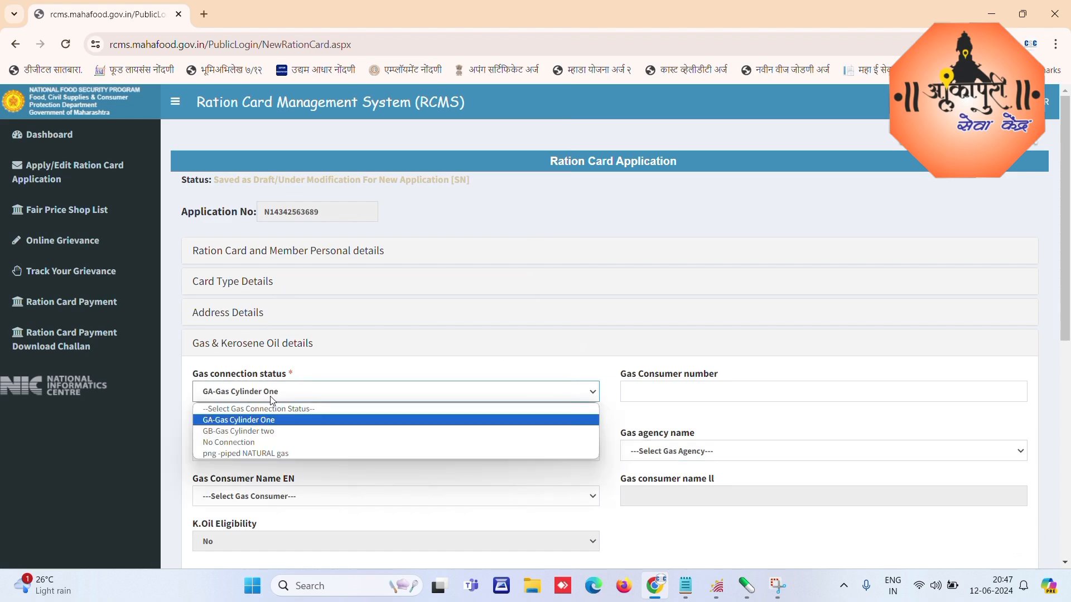
click(234, 442)
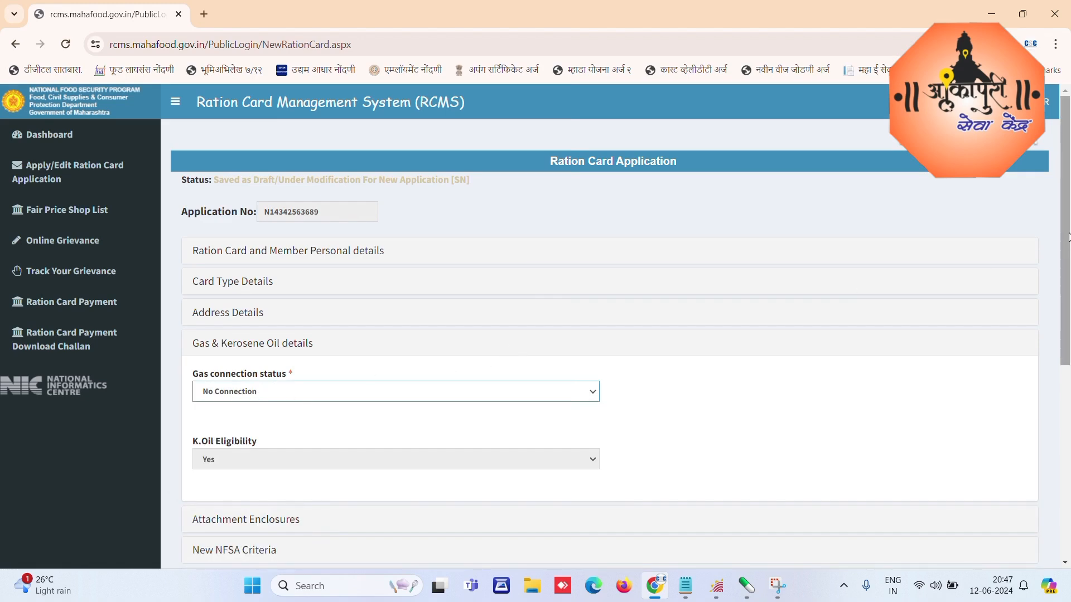
drag(1068, 240, 1067, 409)
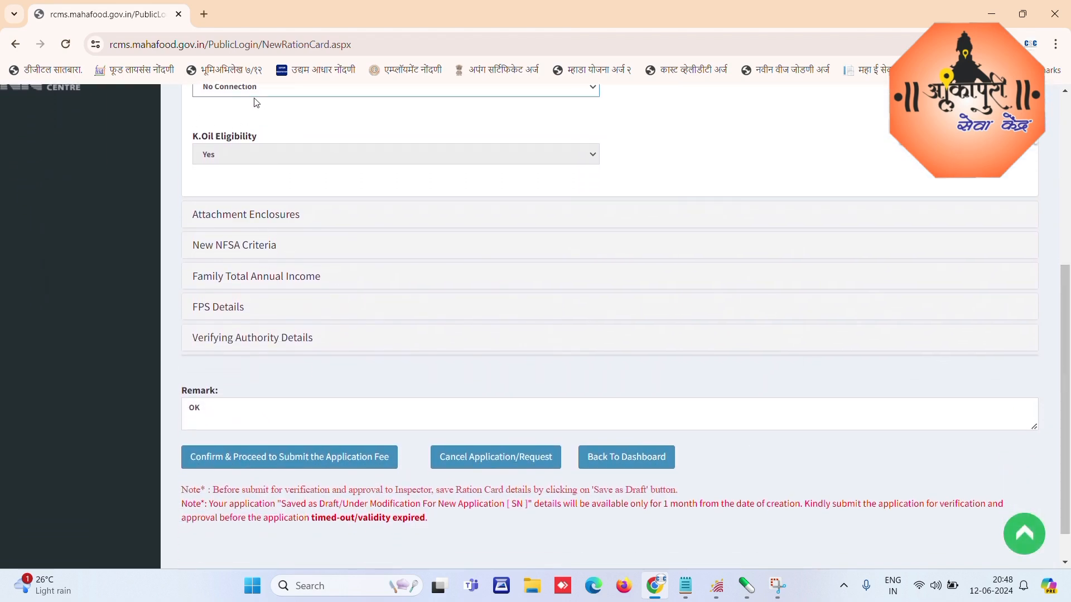
Step: Set identity proof to Any Other Proof, add its document number, and attach the Aadhaar PDF
click(228, 216)
scroll(225, 218, down, 2)
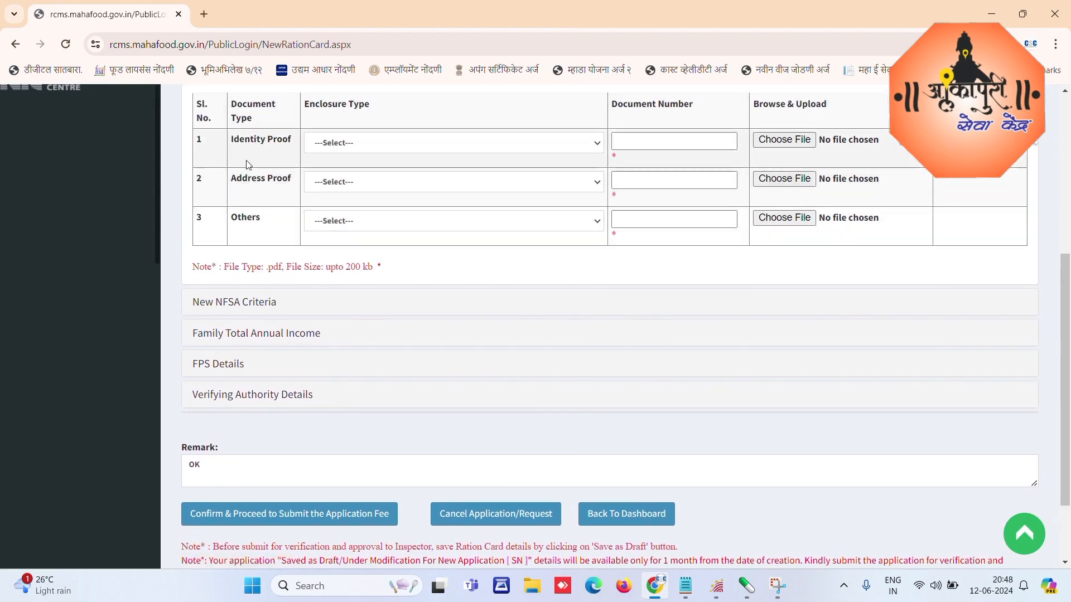
click(407, 148)
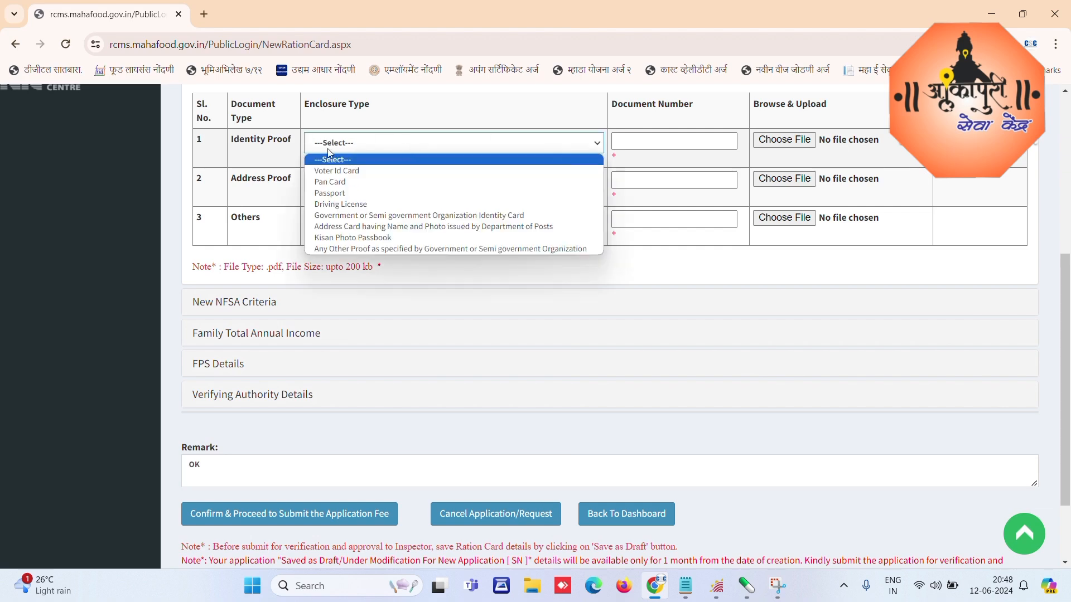
click(366, 238)
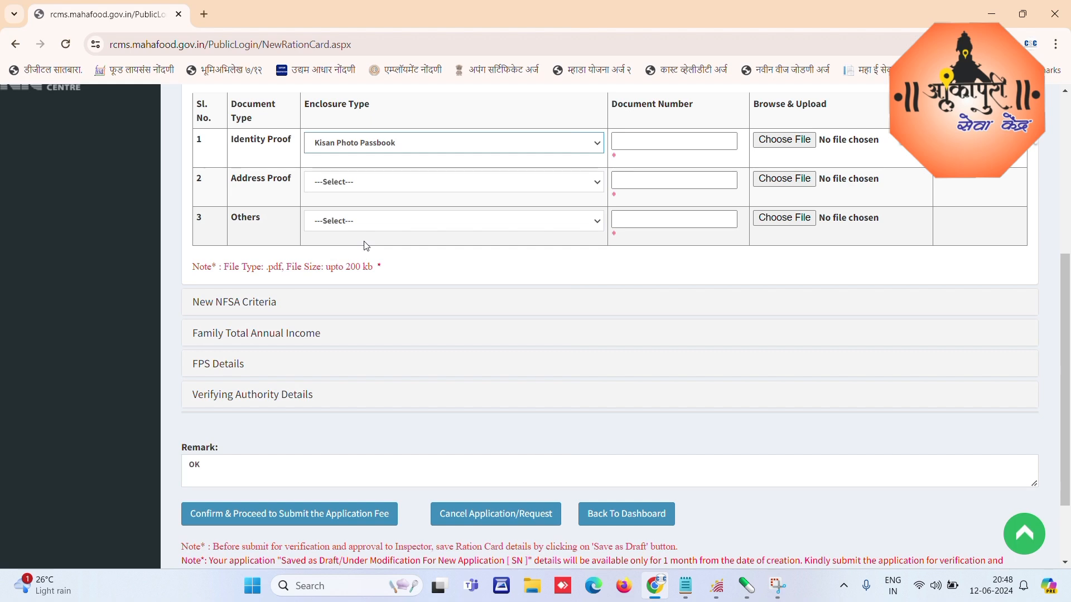
click(413, 143)
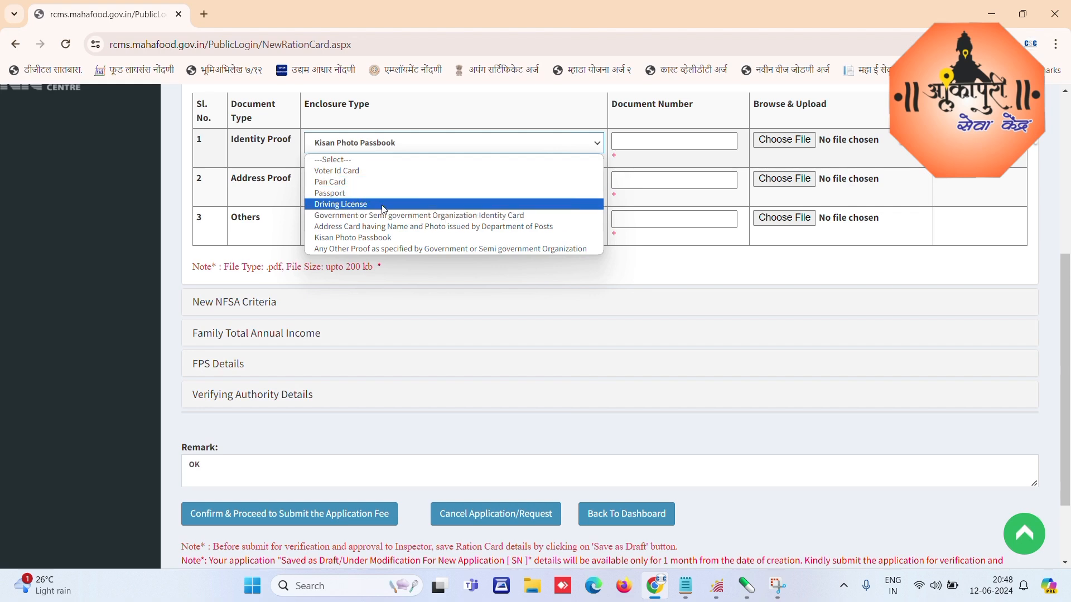
click(380, 249)
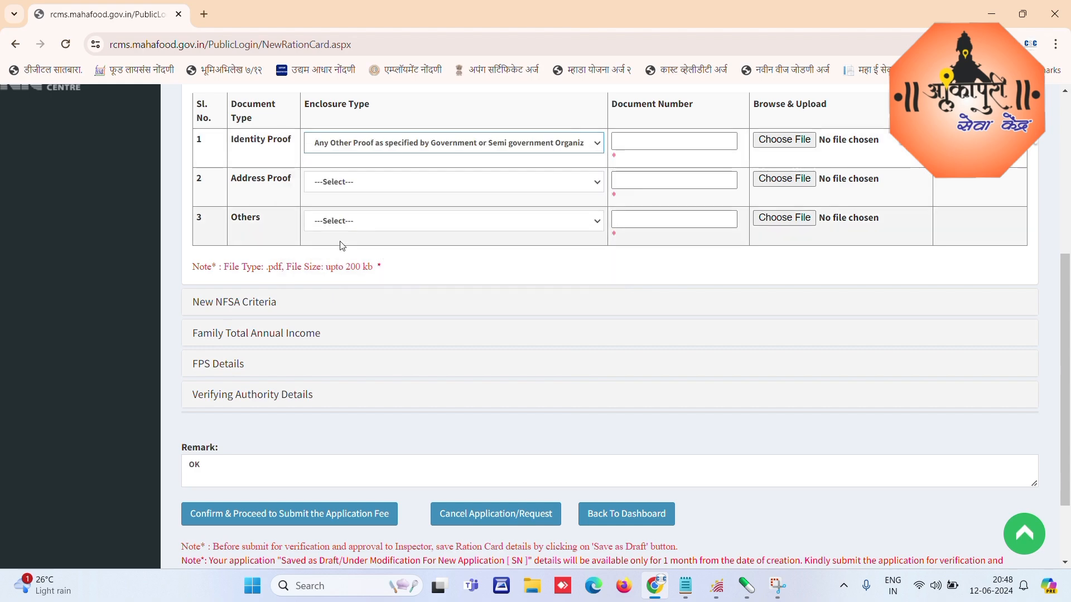
click(641, 143)
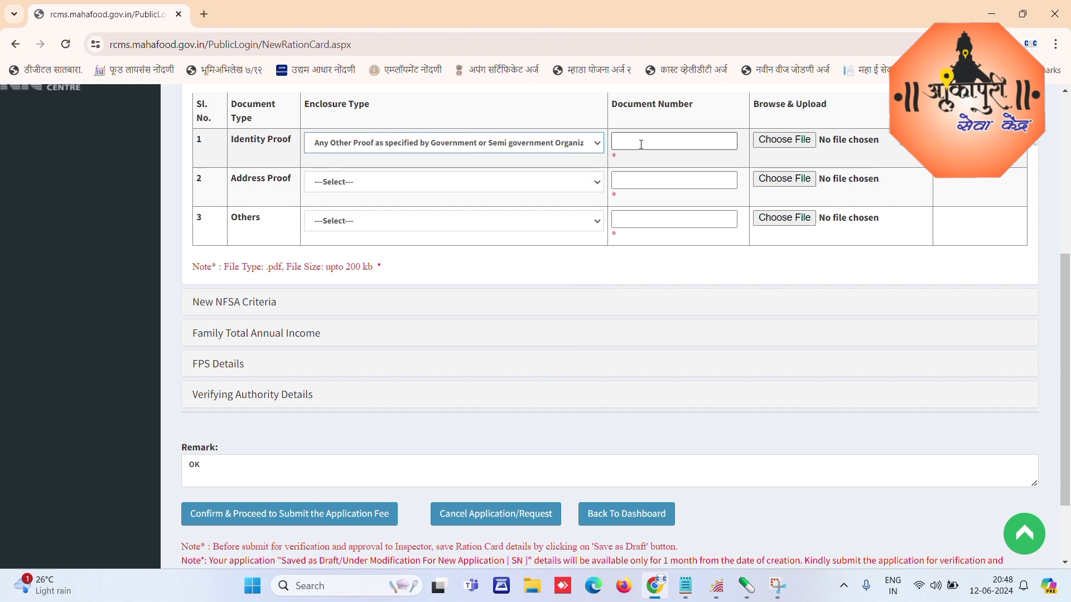
click(641, 144)
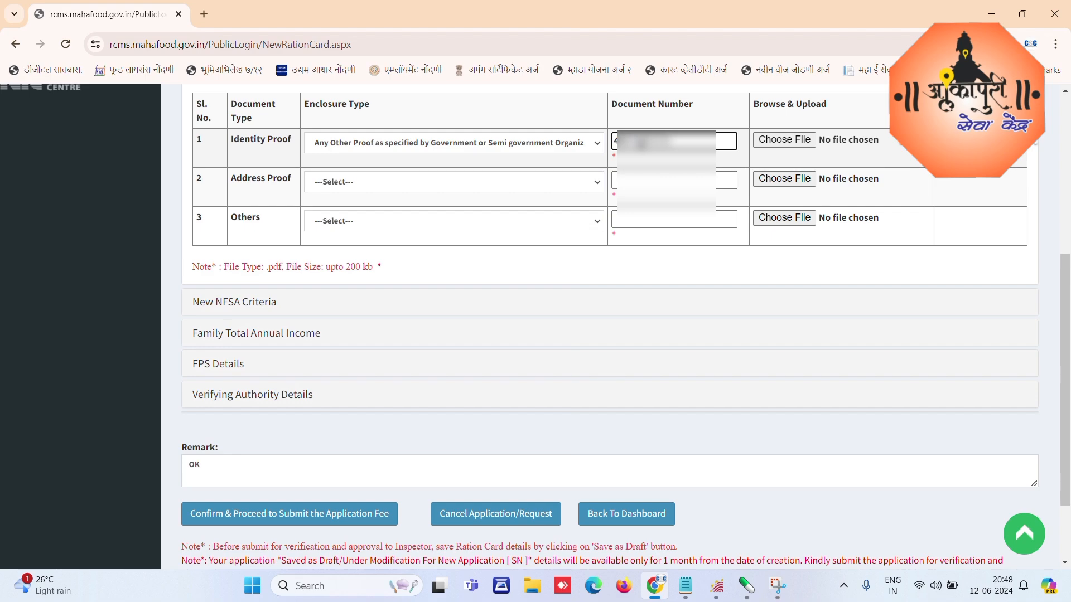
click(798, 140)
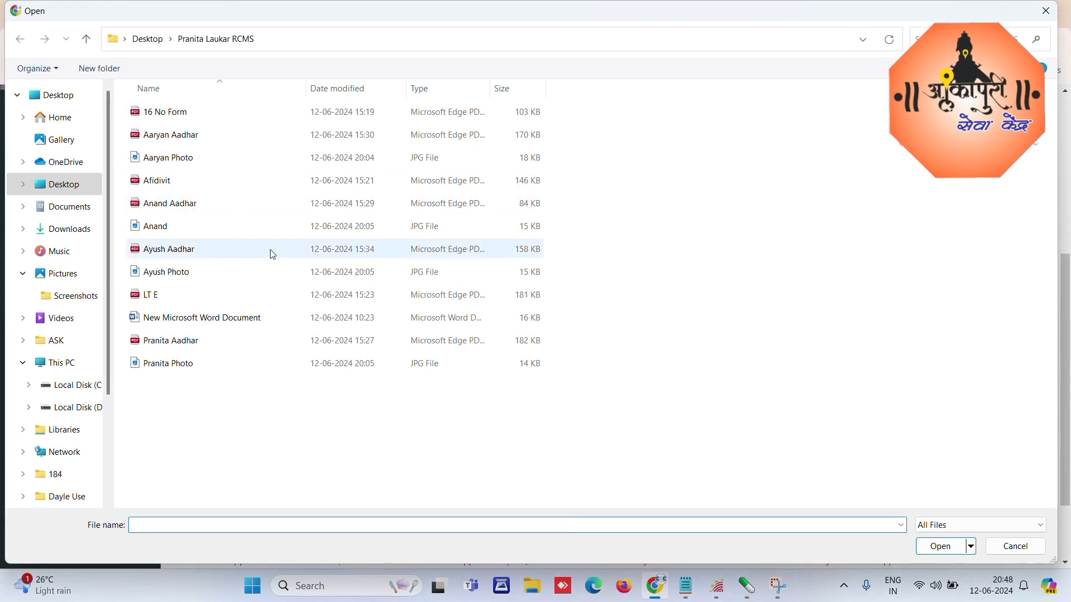
double_click(159, 340)
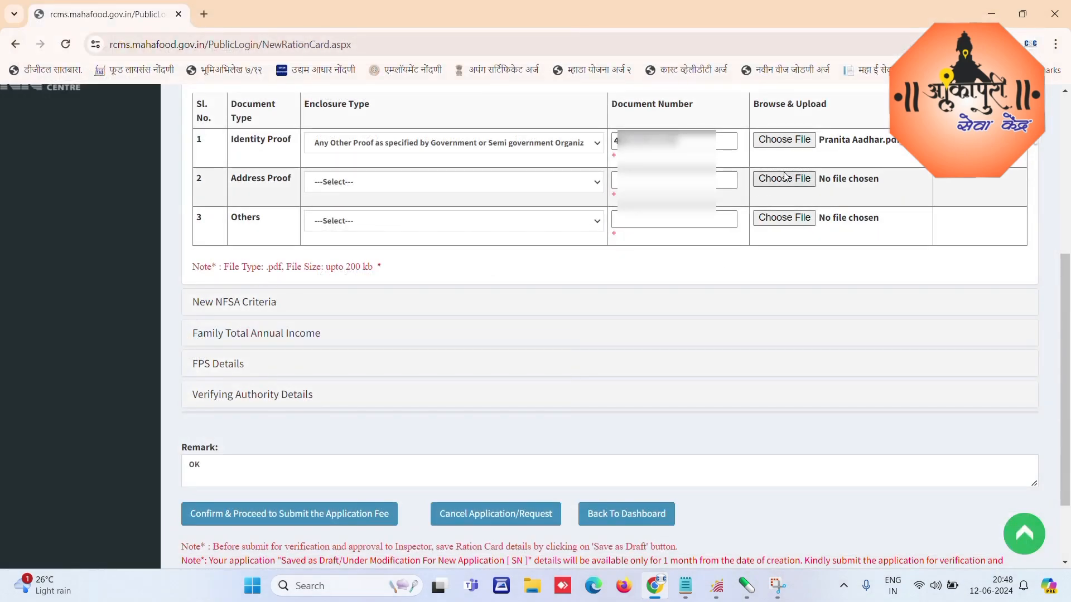
Step: Add a Recent Month Electricity Bill address proof with its bill number and LT E.pdf
click(361, 185)
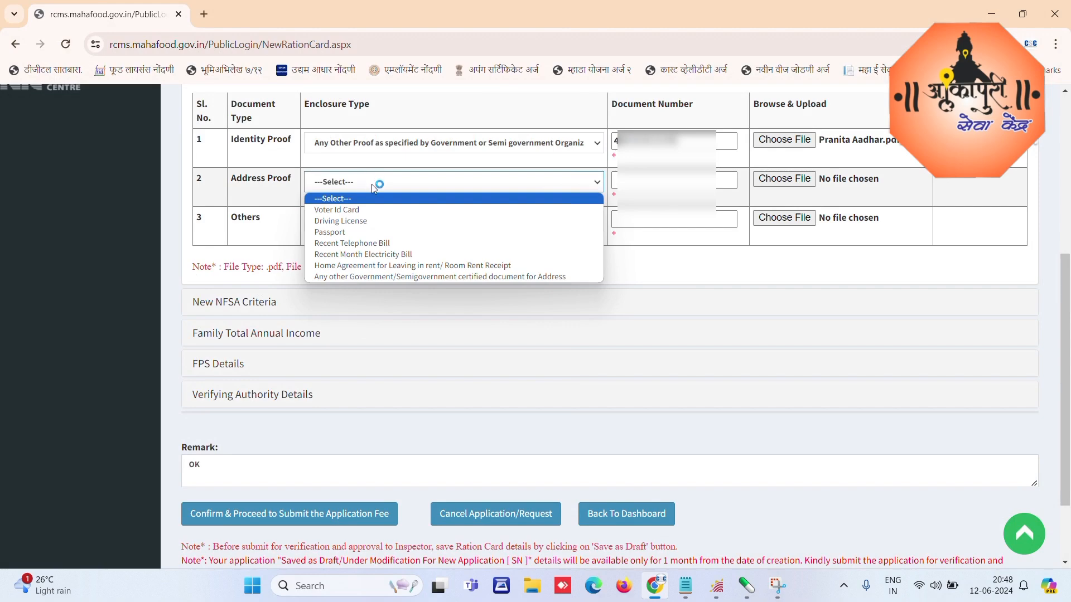
click(385, 254)
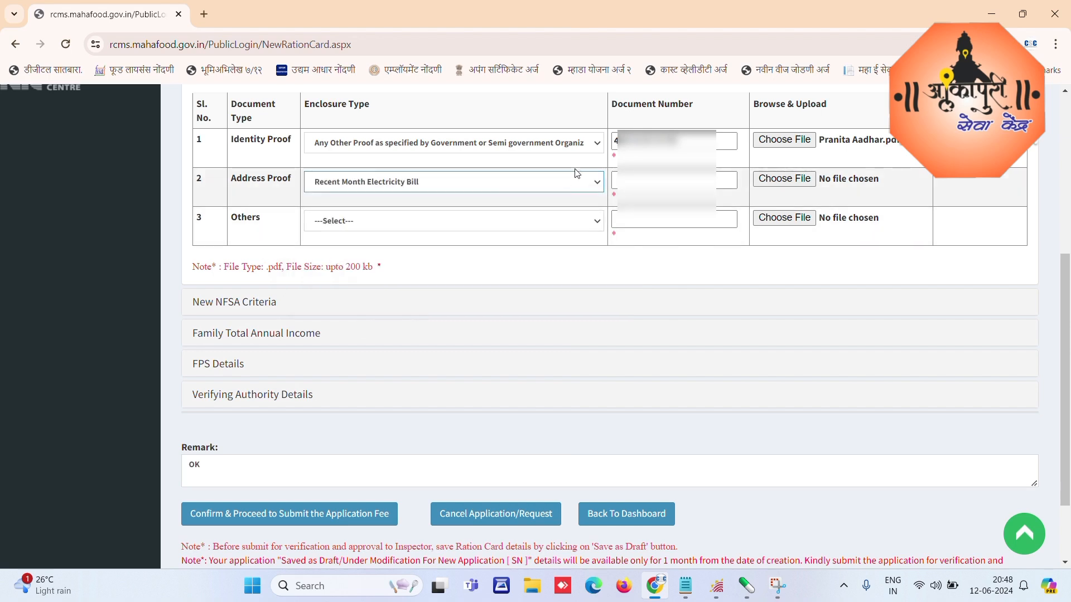
click(641, 184)
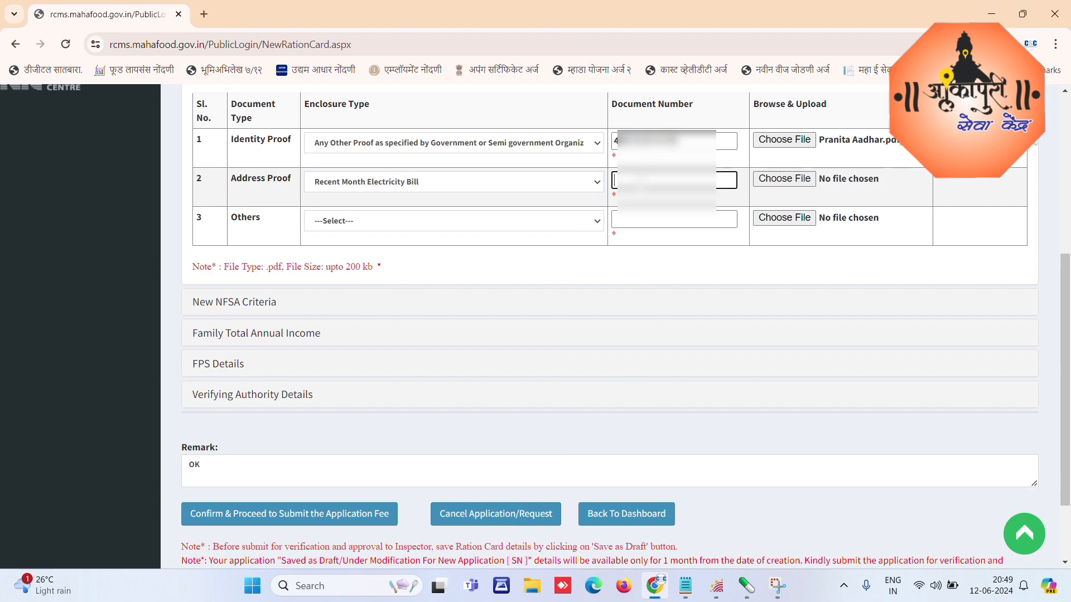
text(1???????)
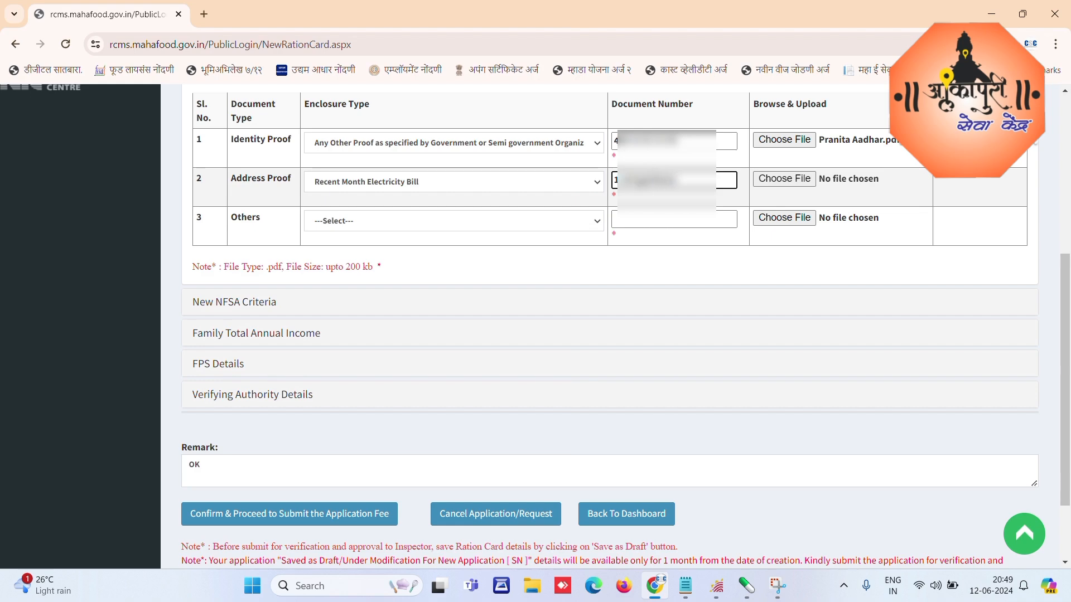
click(786, 179)
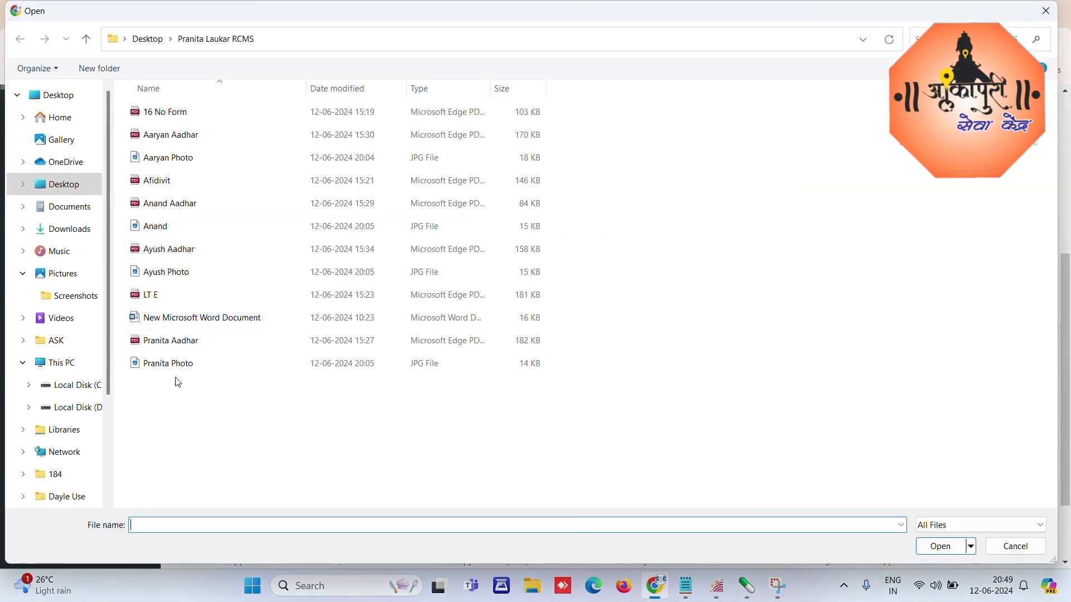
double_click(164, 294)
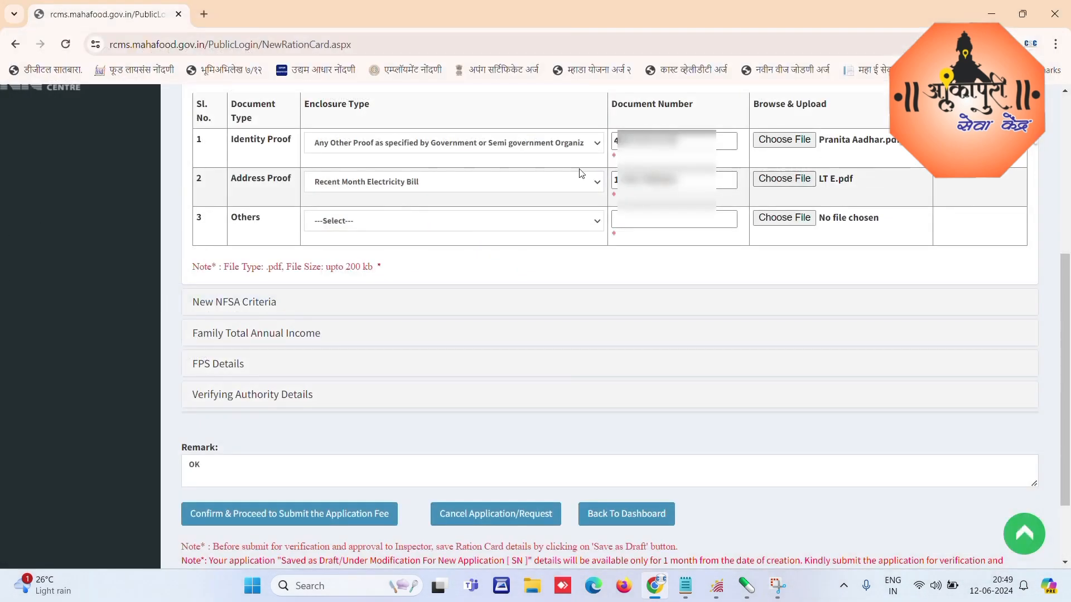
Step: Add an Other (Family Income) document with its number and 16 No Form.pdf
click(383, 223)
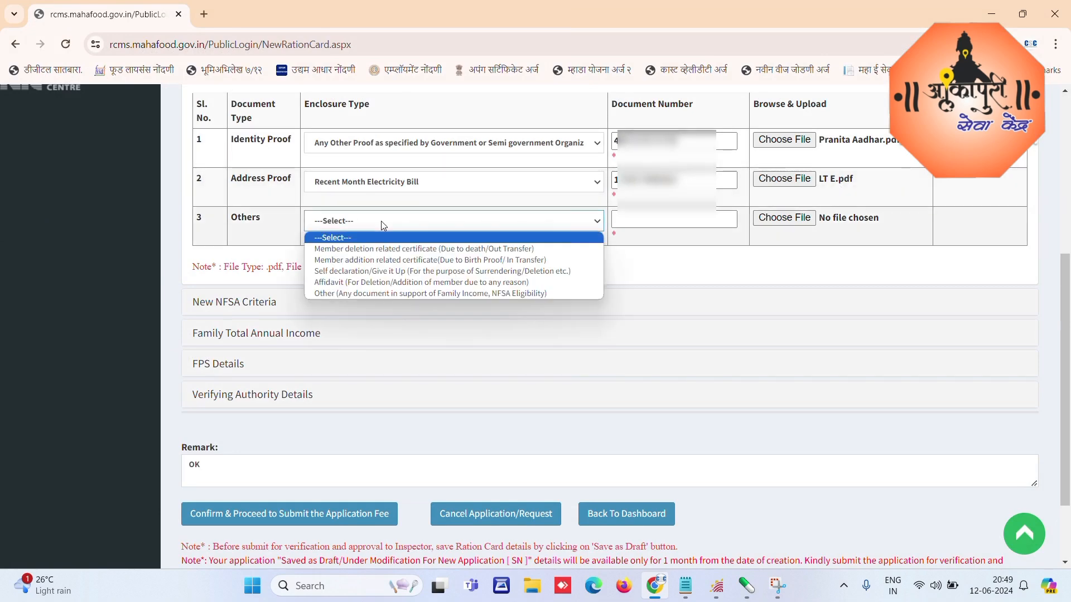
click(352, 293)
click(644, 226)
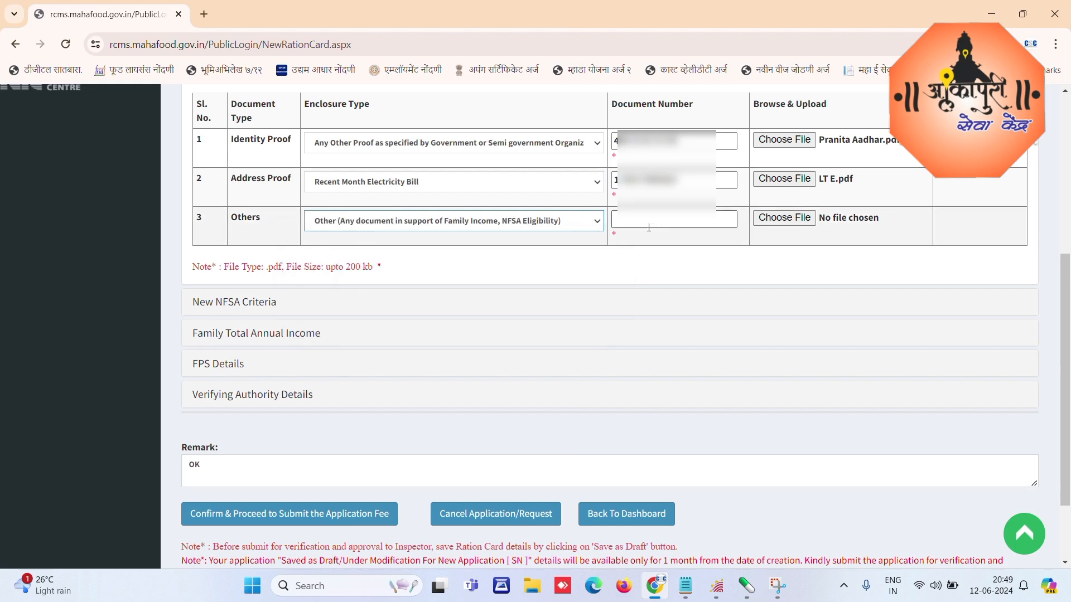
text(2024)
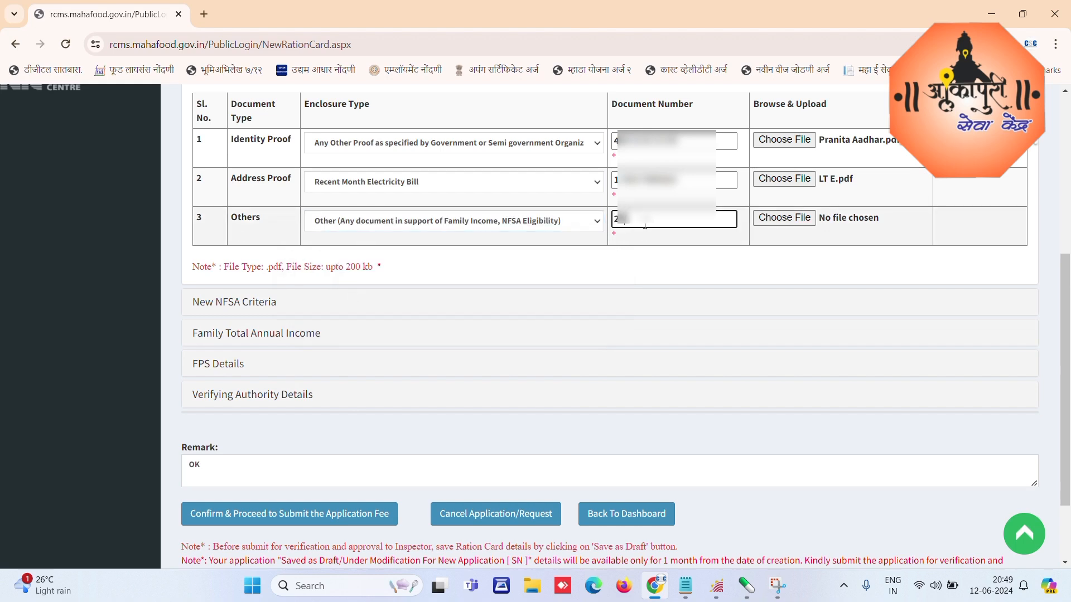
text(00)
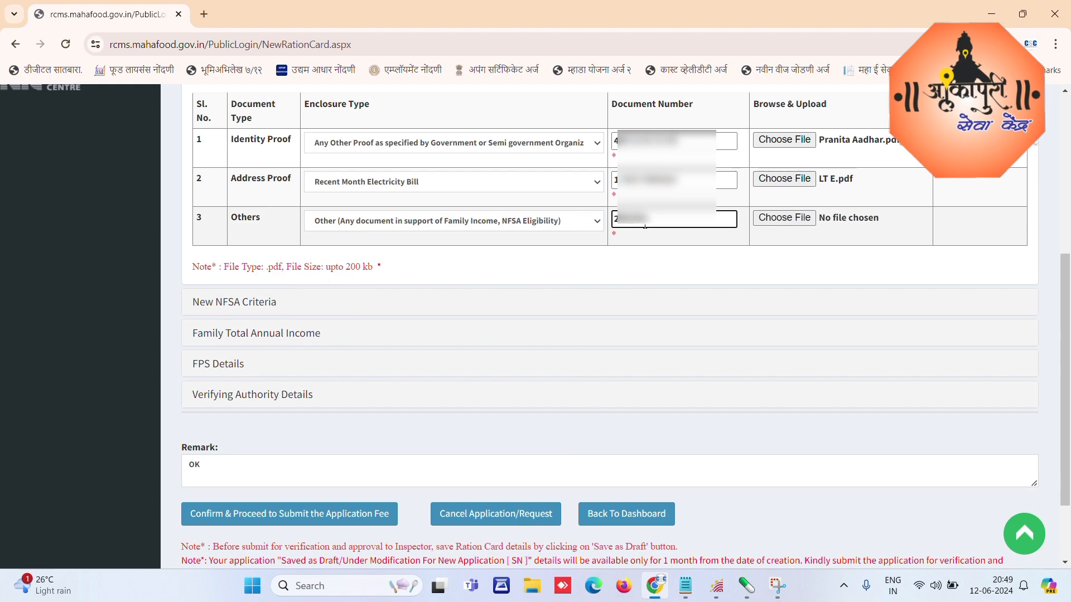
click(782, 218)
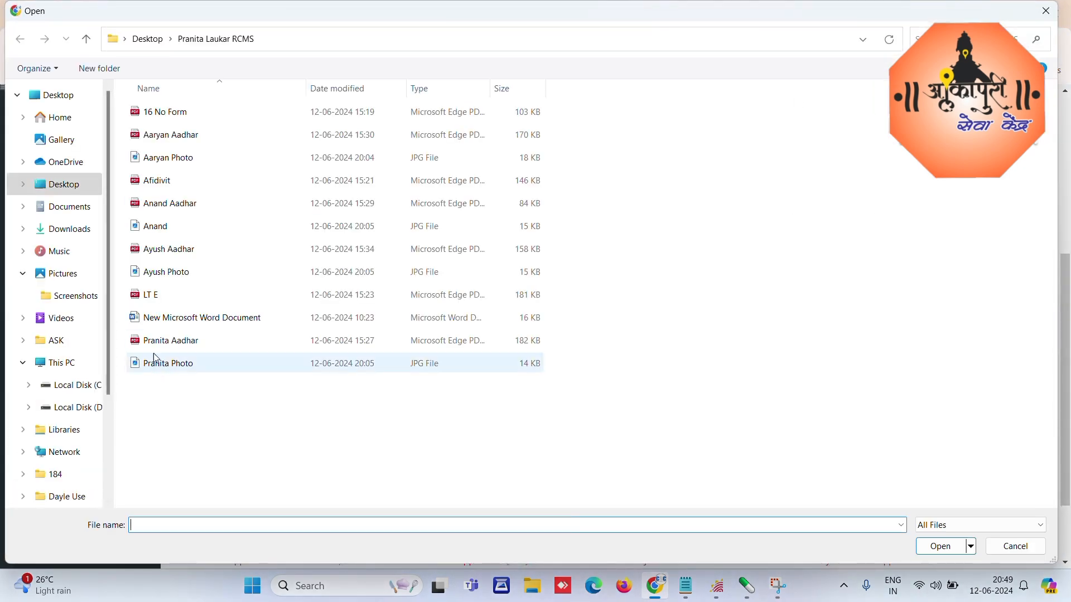
double_click(151, 112)
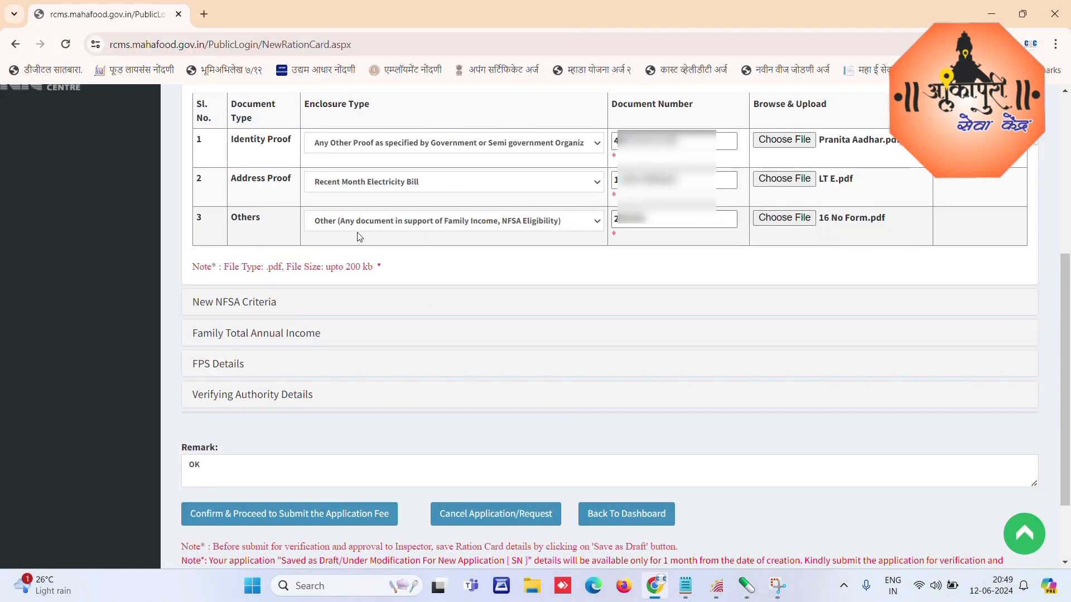
Step: Under New NFSA Criteria, add remark 'OK' and answer 'None of these'
click(241, 306)
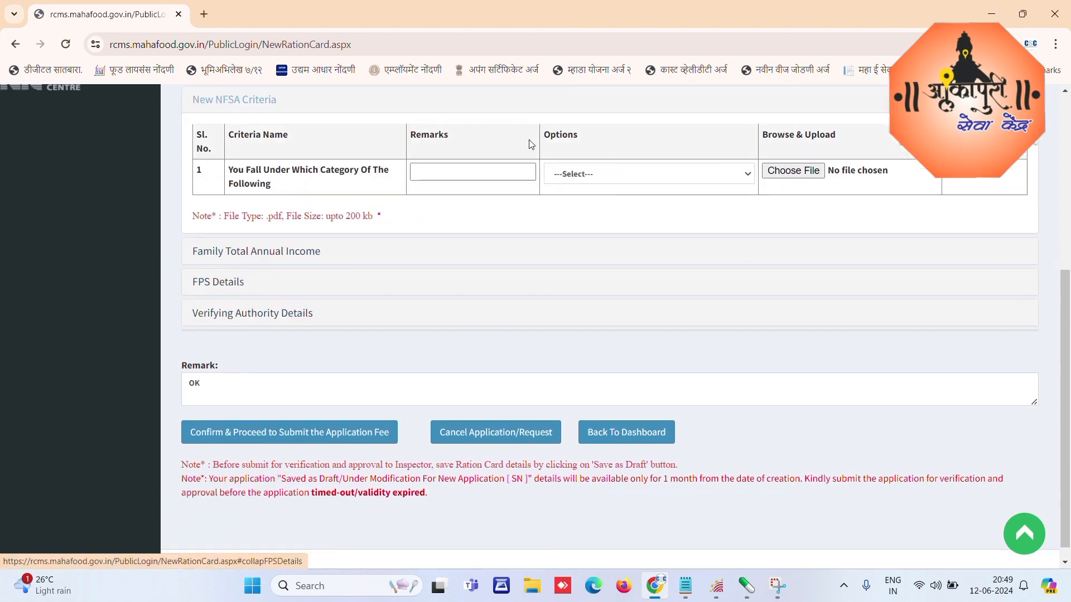
click(431, 174)
text(OK)
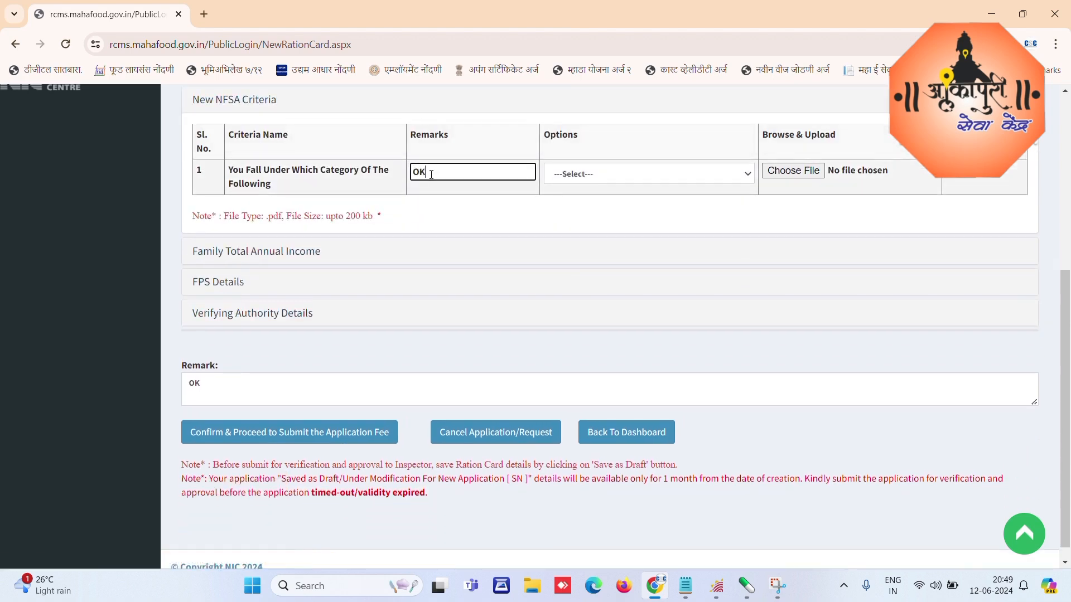
click(630, 178)
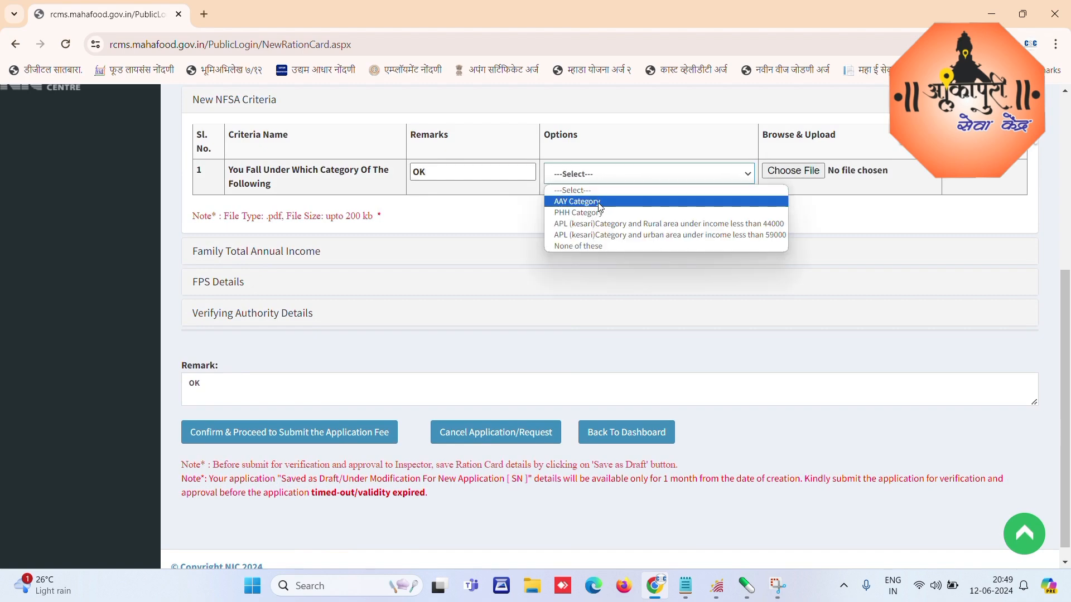
click(578, 246)
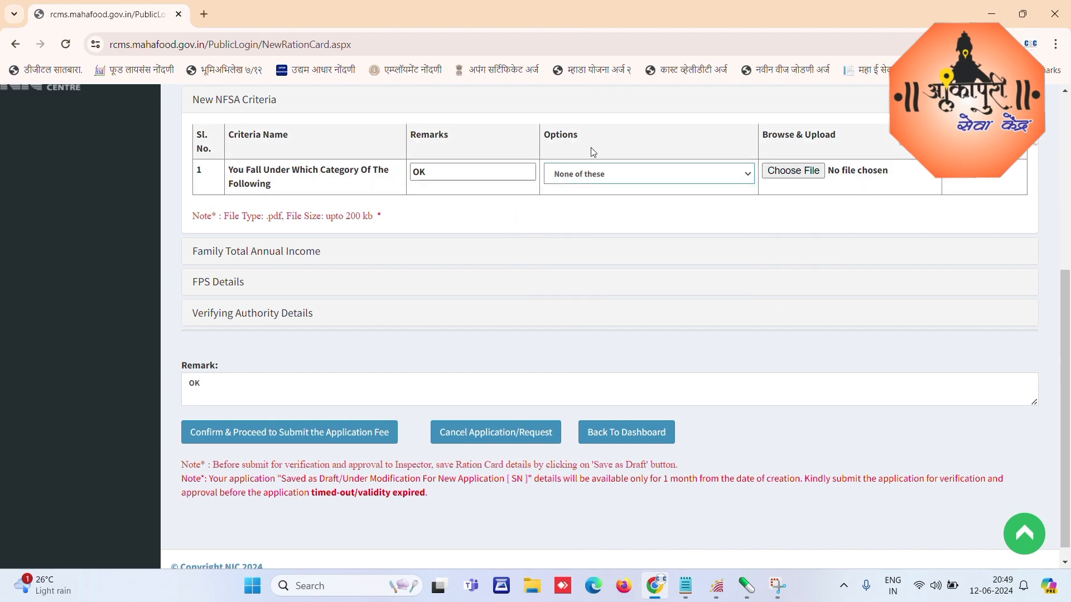
Step: Attach 16 No Form.pdf to the NFSA criterion and view the 250000.00 family annual income
click(794, 171)
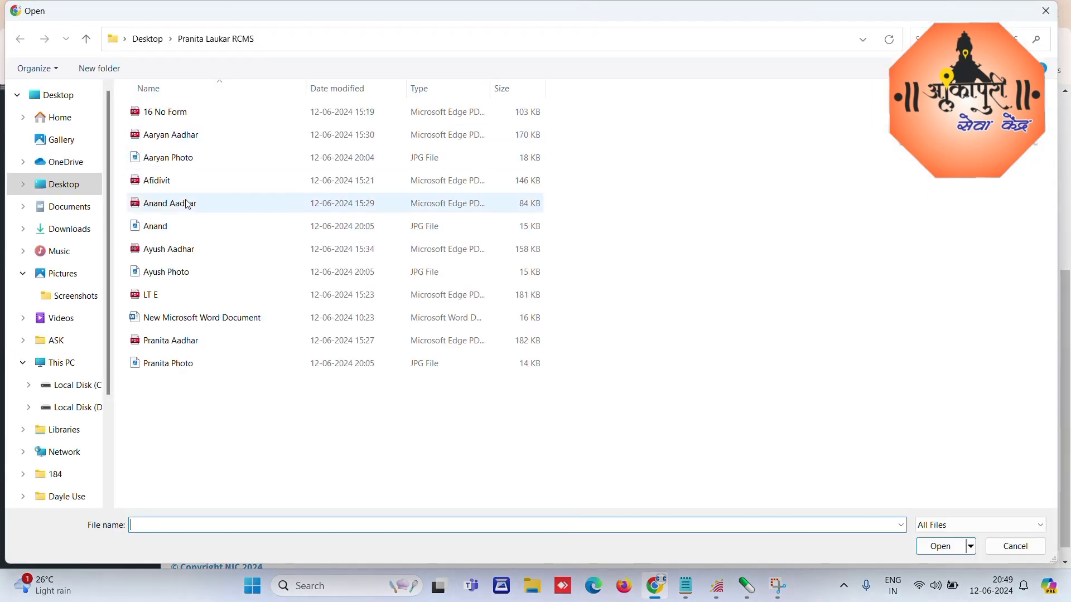
click(175, 114)
double_click(176, 114)
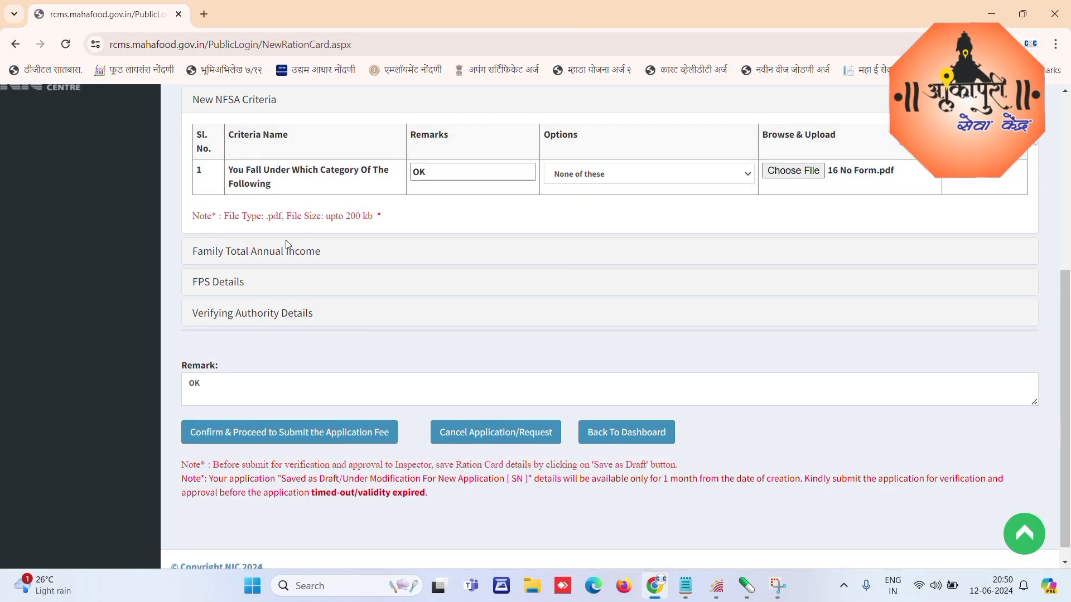
click(267, 254)
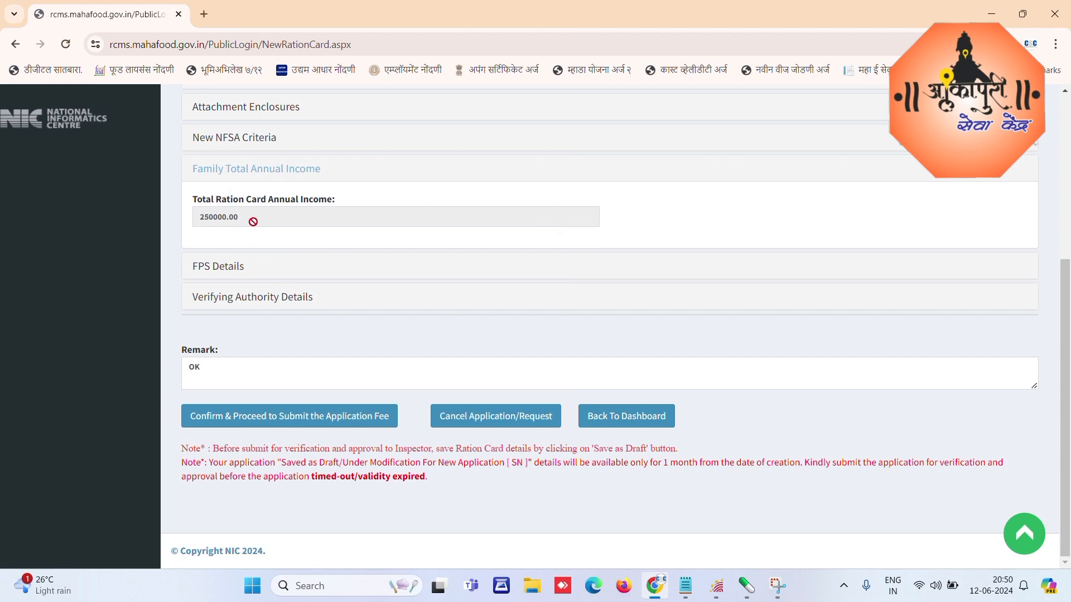
Step: Map the application to the first fair price shop matching 'ALAND' and view Verifying Authority Details
click(211, 268)
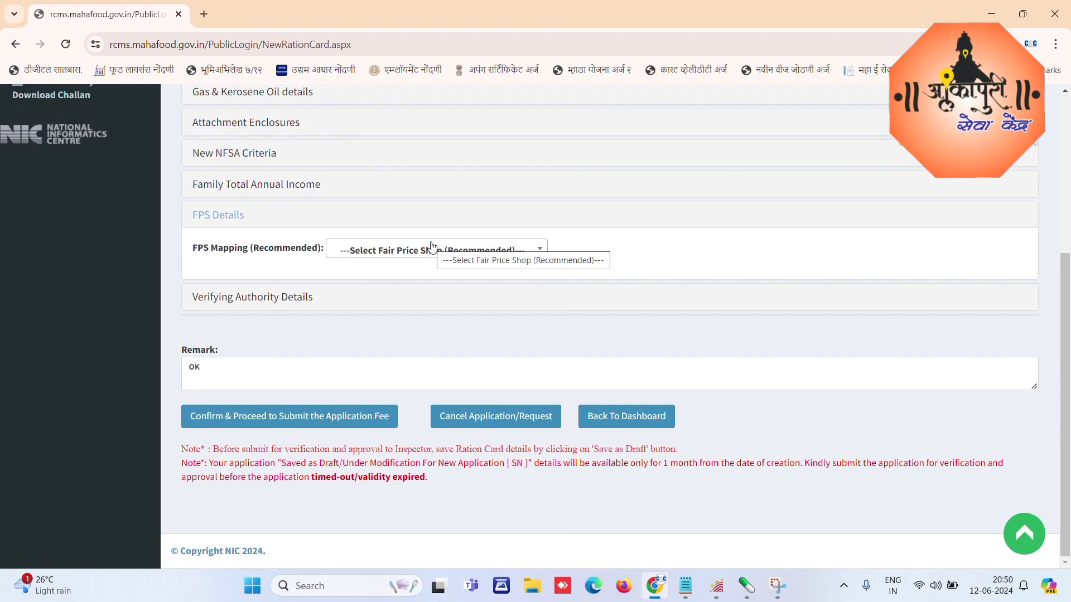
click(470, 256)
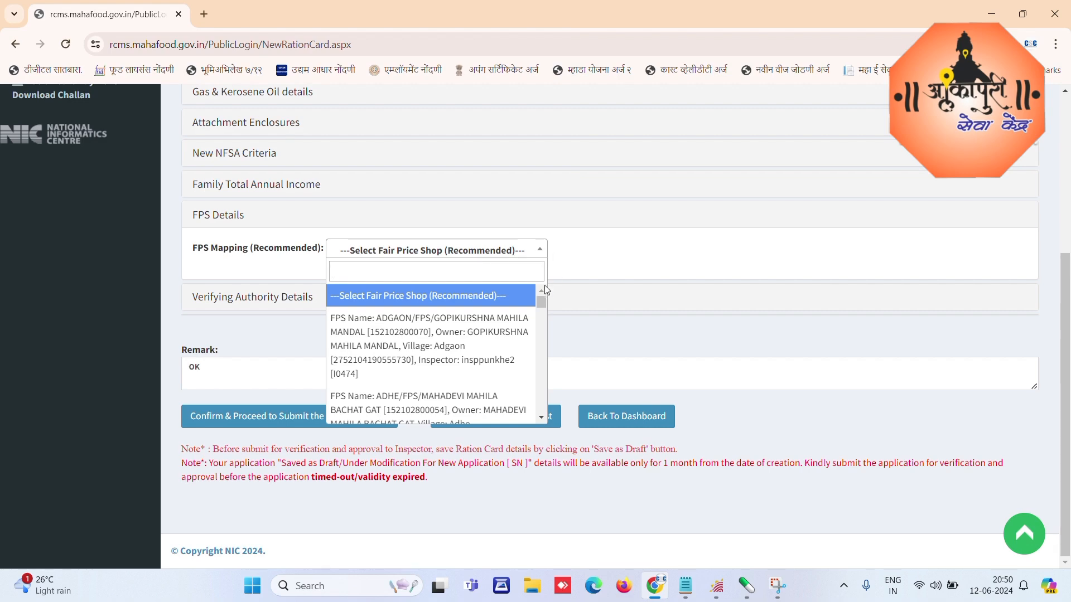
mouse_move(544, 299)
mouse_down()
mouse_move(544, 407)
mouse_move(549, 294)
mouse_up()
text(ALANDI)
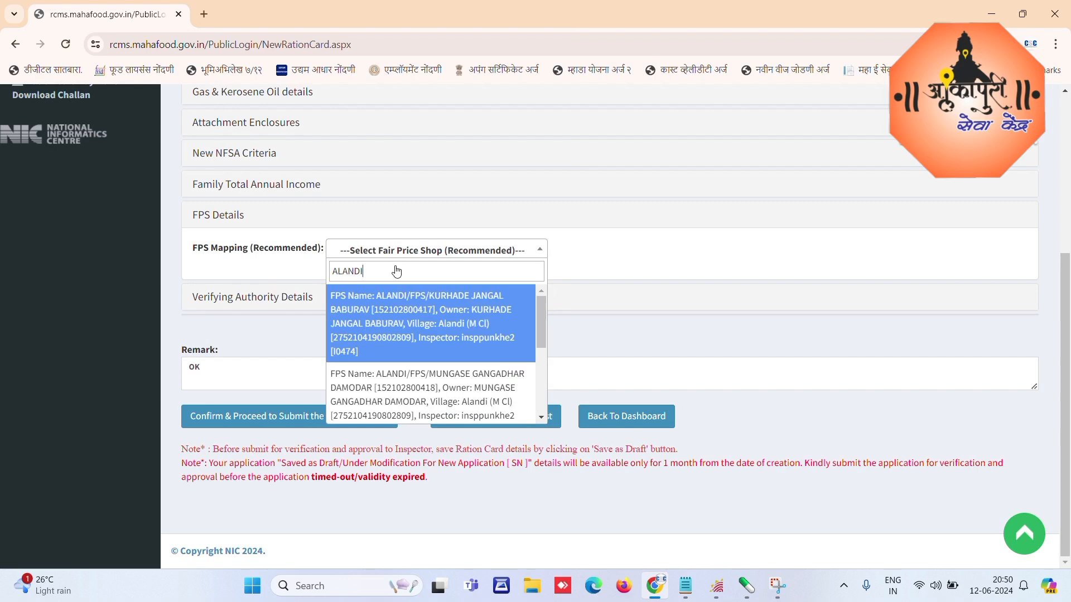
key(Return)
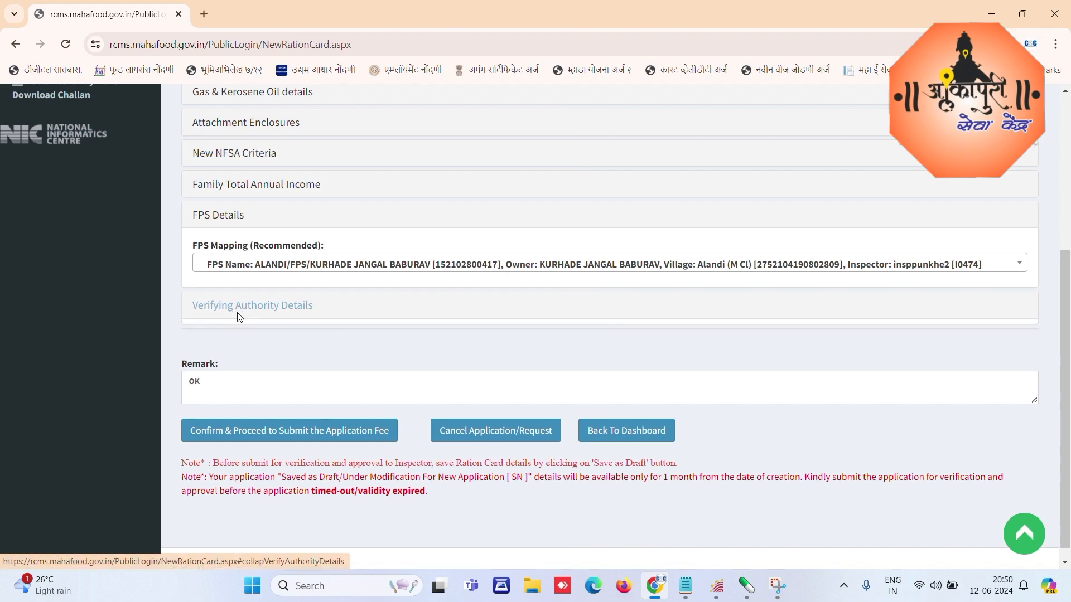
click(254, 311)
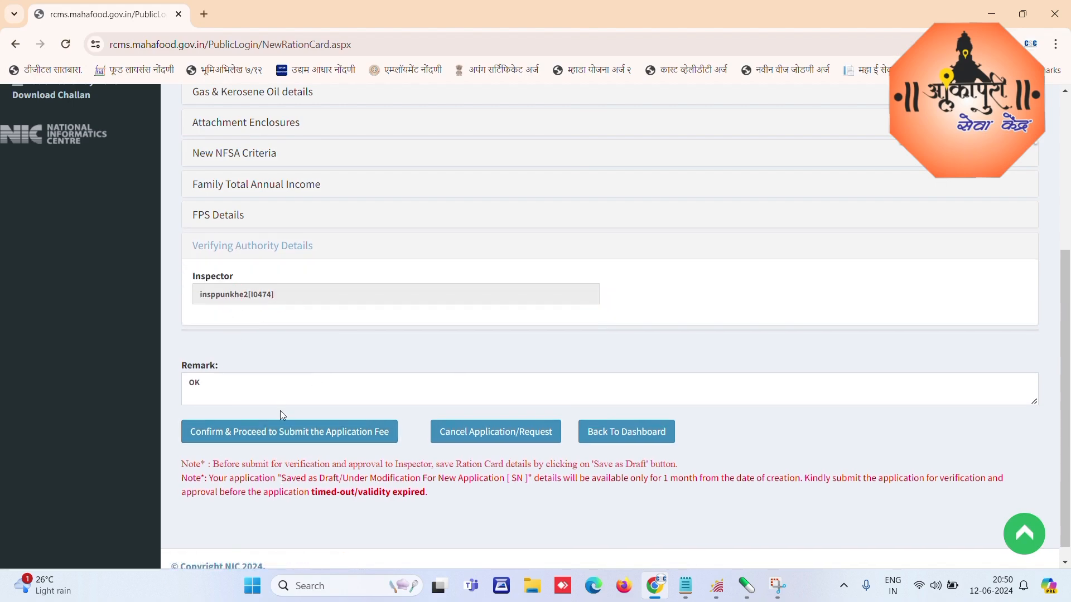
Step: Submit the application for fee payment and confirm freezing it
click(284, 433)
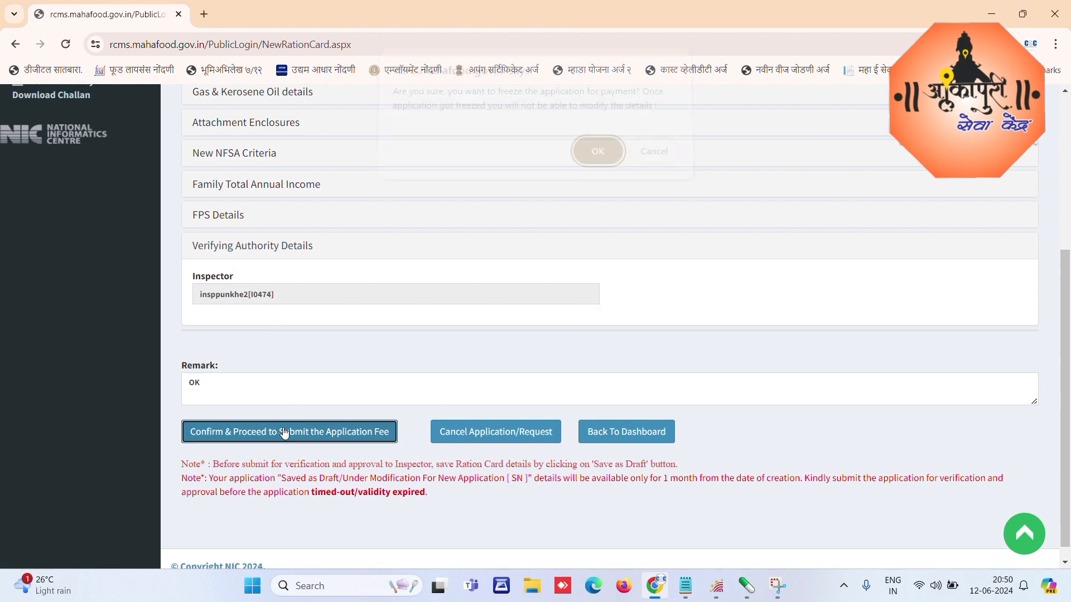
drag(400, 101, 661, 119)
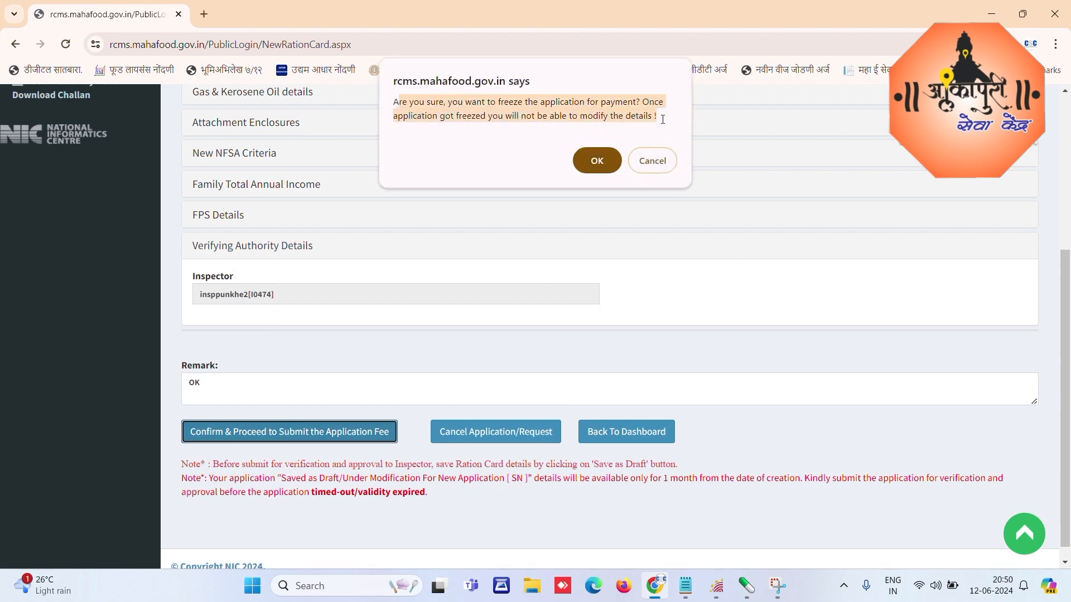
click(599, 161)
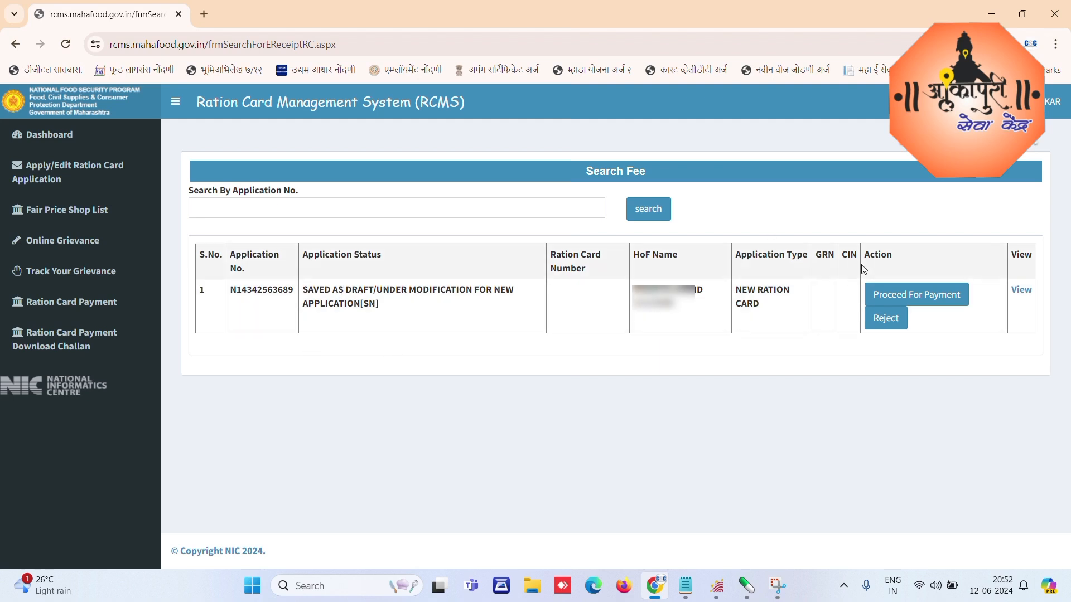
Step: Open the application's payment details and confirm paying the Rs. 50.00 fee
click(942, 299)
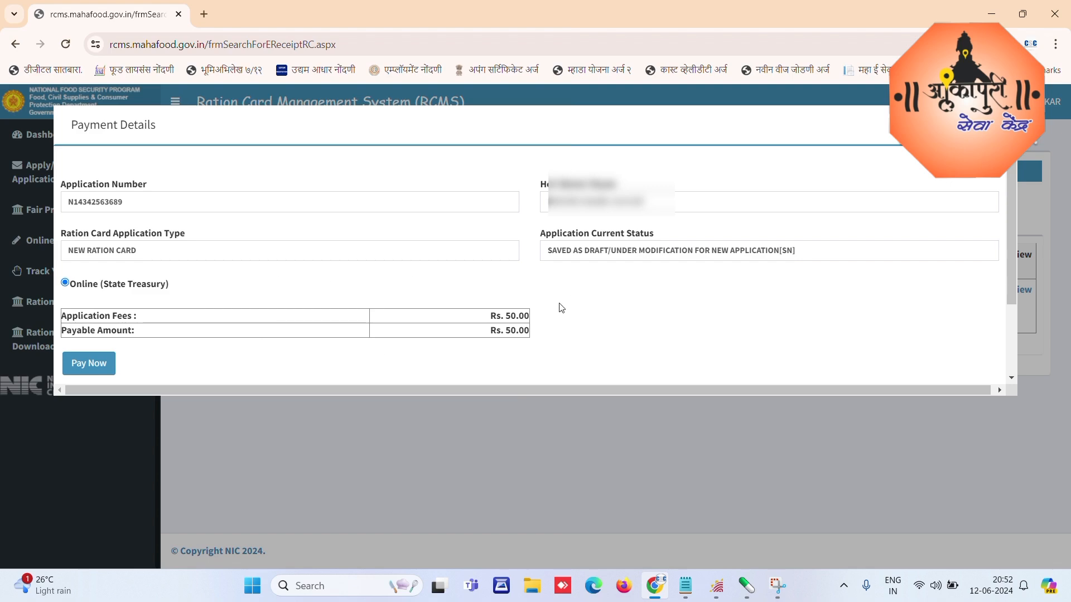
click(82, 365)
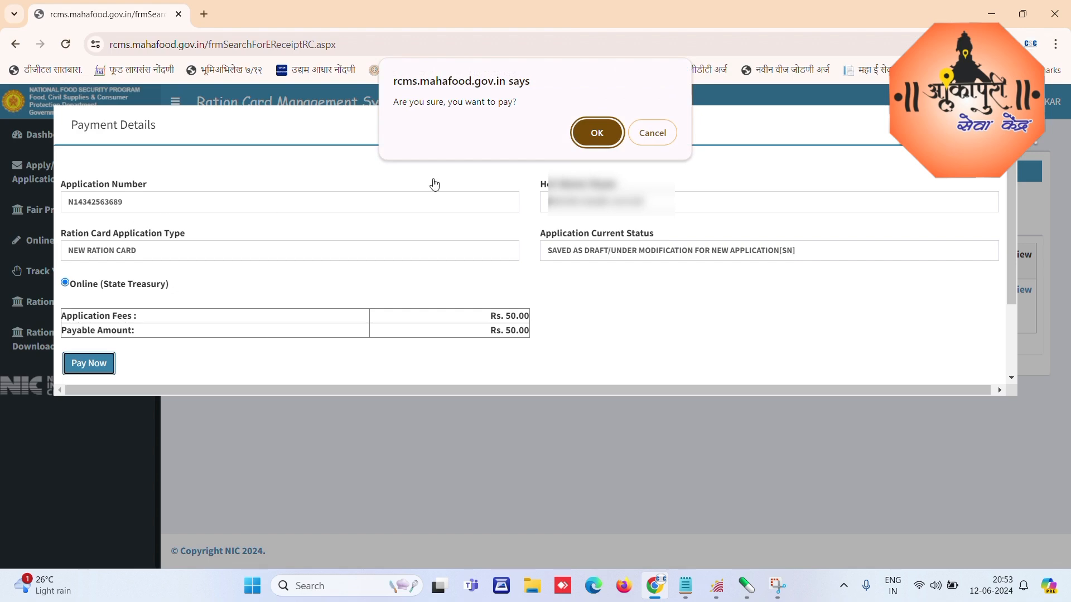
click(597, 134)
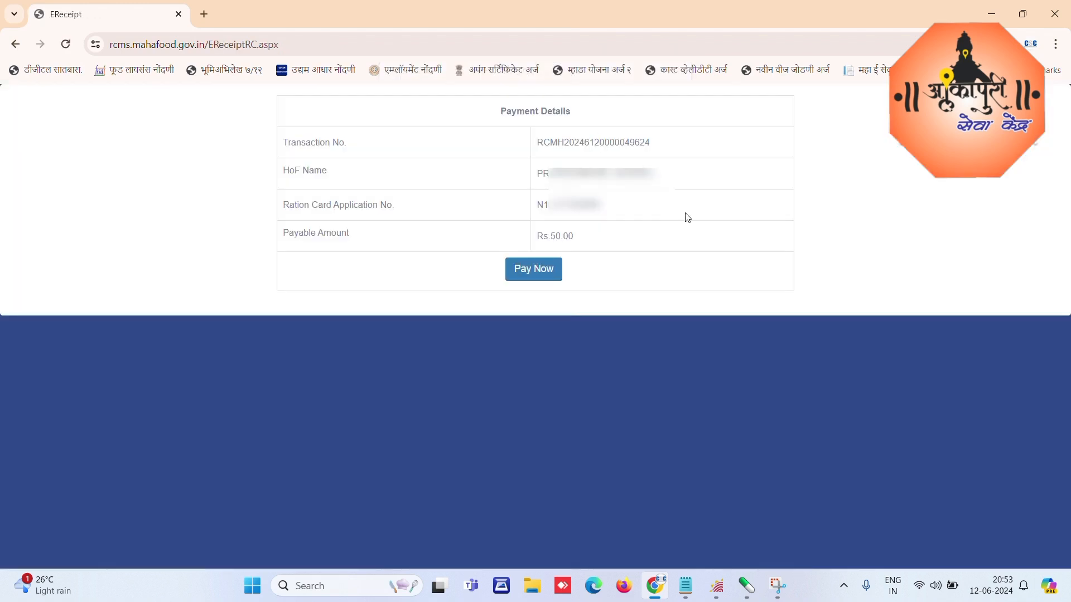
Step: Agree to the challan refund terms and generate the challan for payment
click(530, 271)
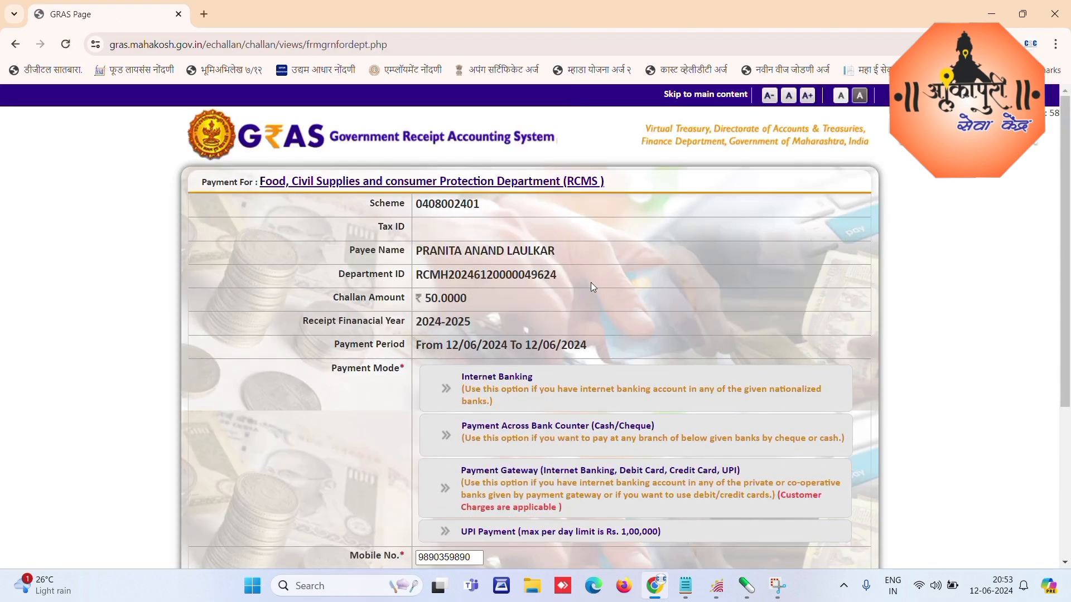
scroll(581, 308, down, 4)
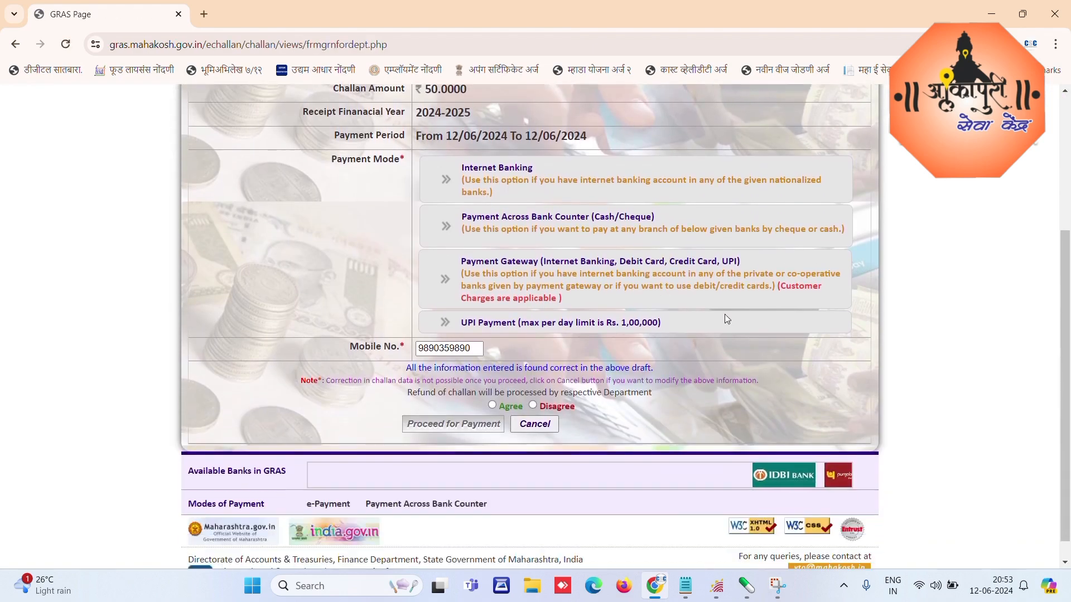
click(493, 406)
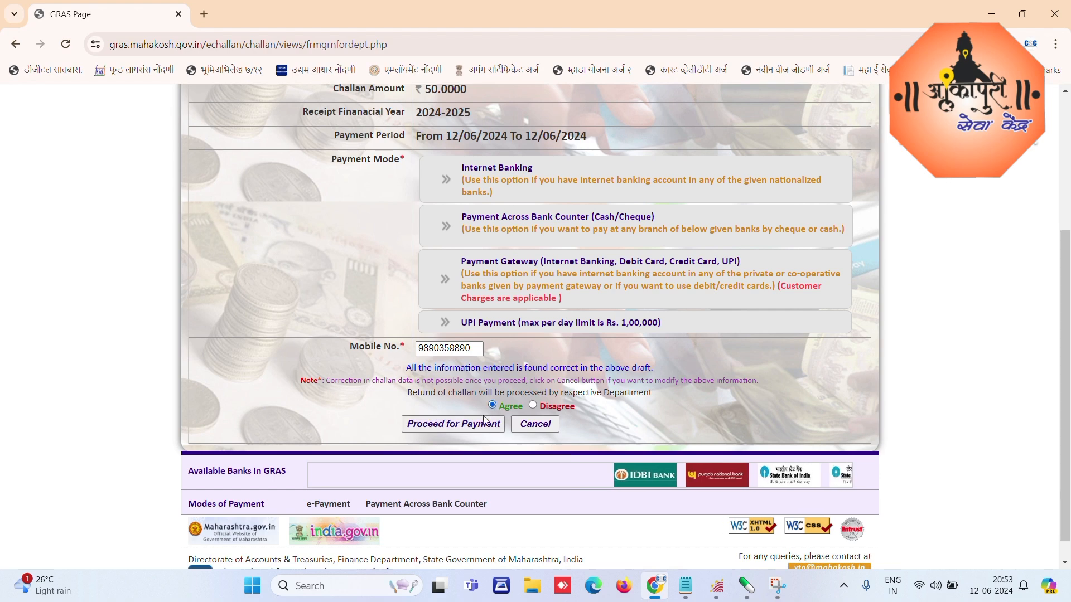
click(449, 425)
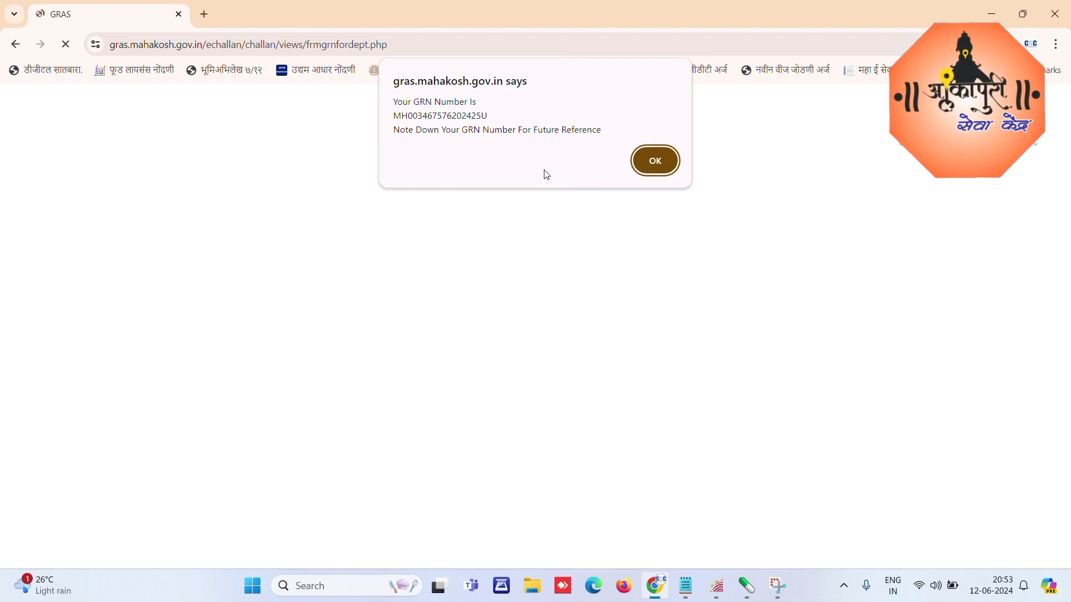
Step: Acknowledge the GRN and accept the adjusted challan details to reach SBI ePay
click(656, 162)
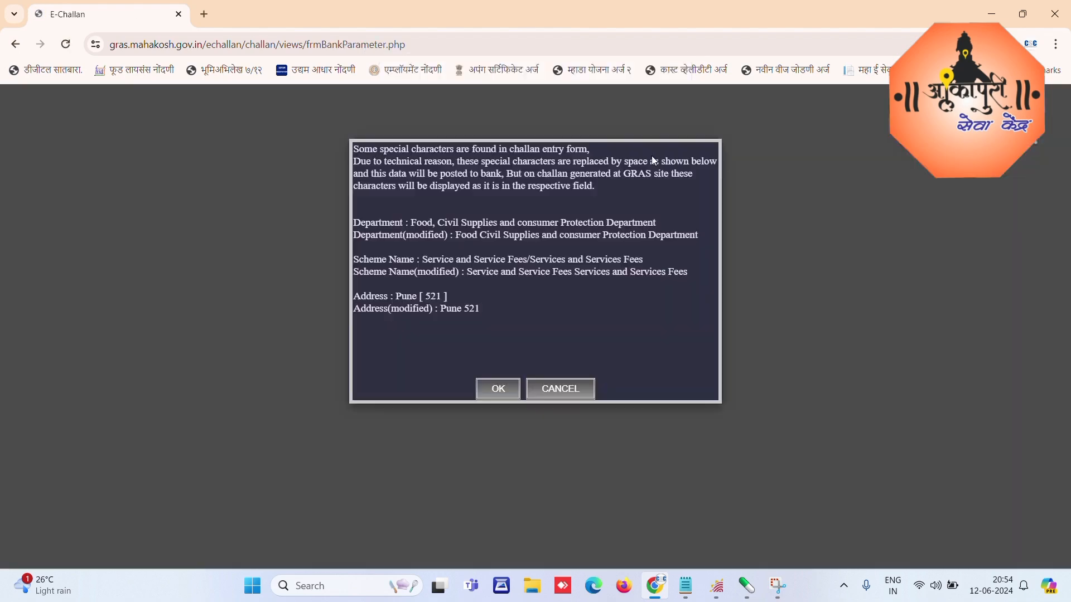
click(498, 390)
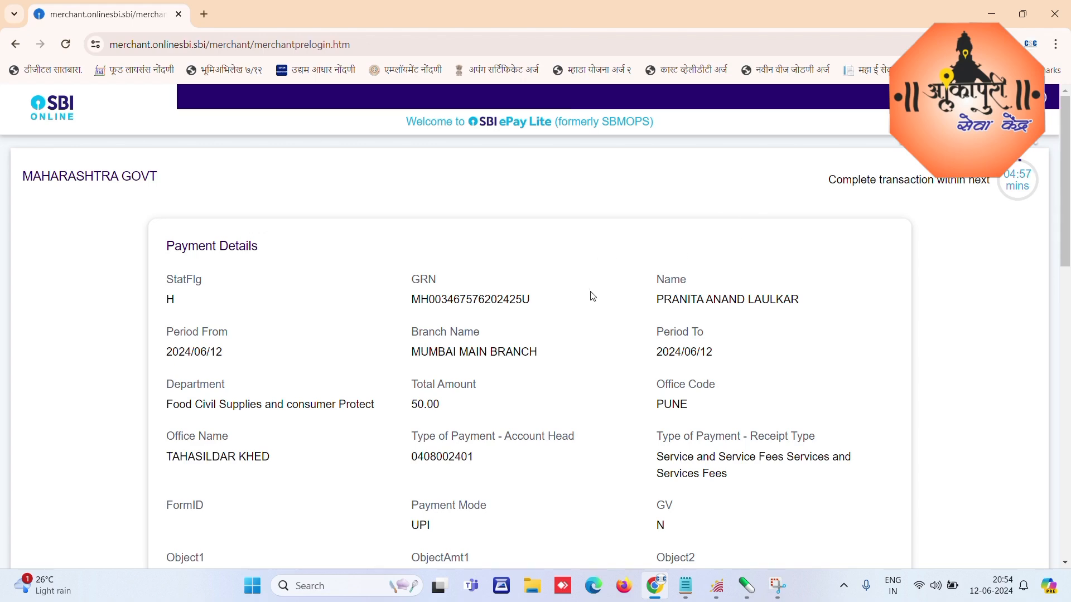
scroll(594, 297, down, 1)
scroll(594, 297, down, 10)
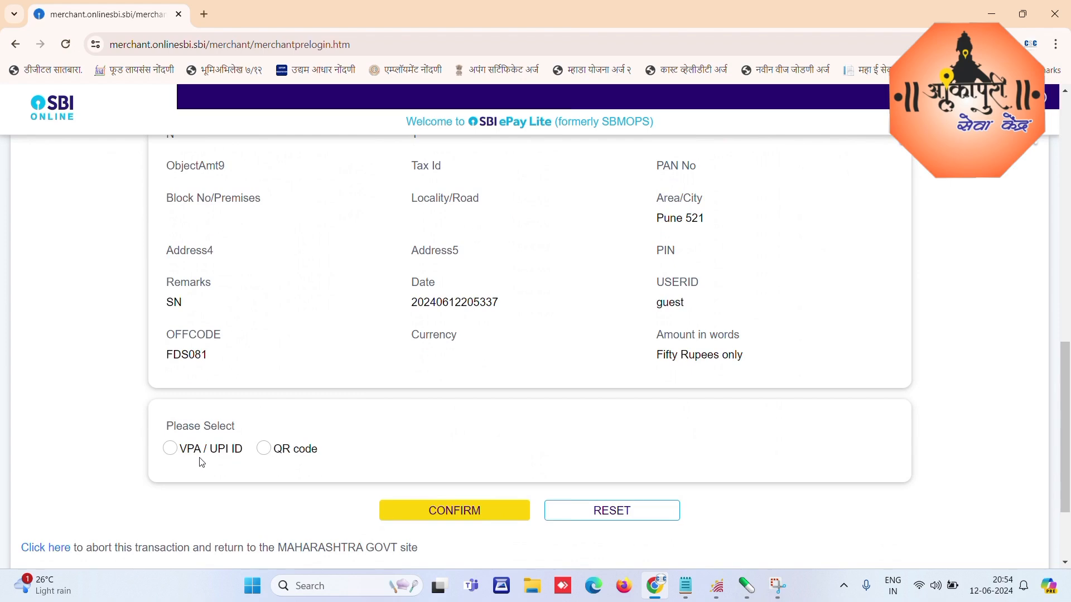
Step: Pay the Rs 50.00 fee in SBI ePay Lite using the payer's UPI ID and confirm the payment
click(174, 449)
click(479, 451)
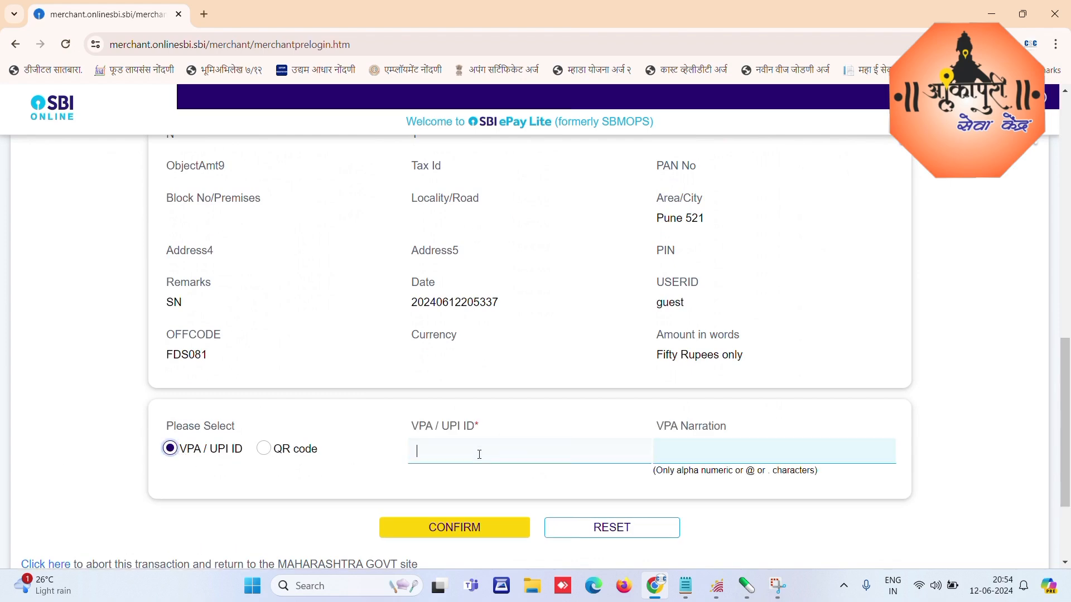
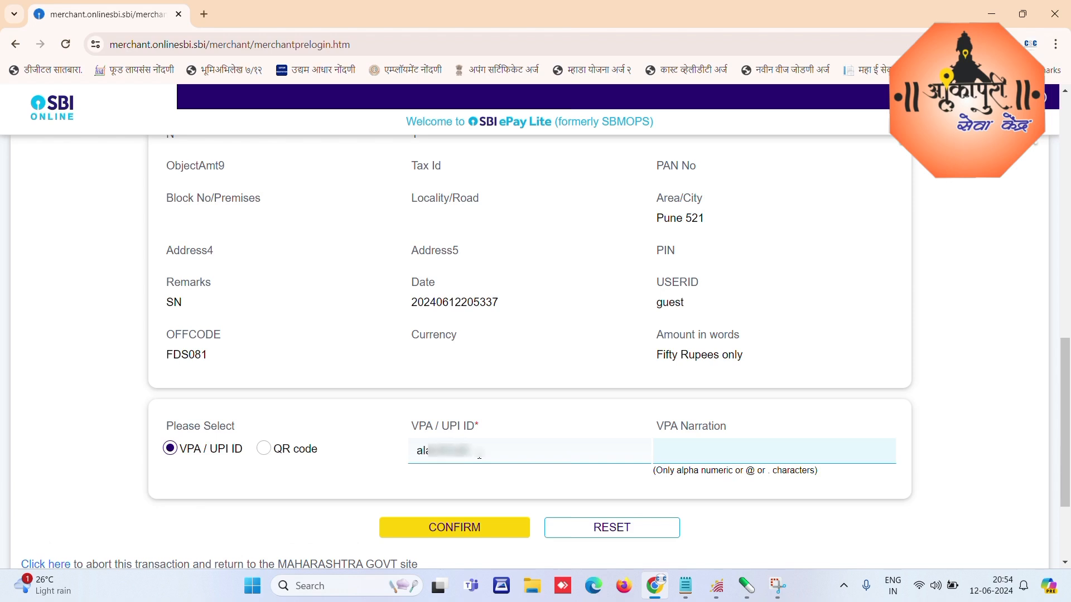
click(462, 530)
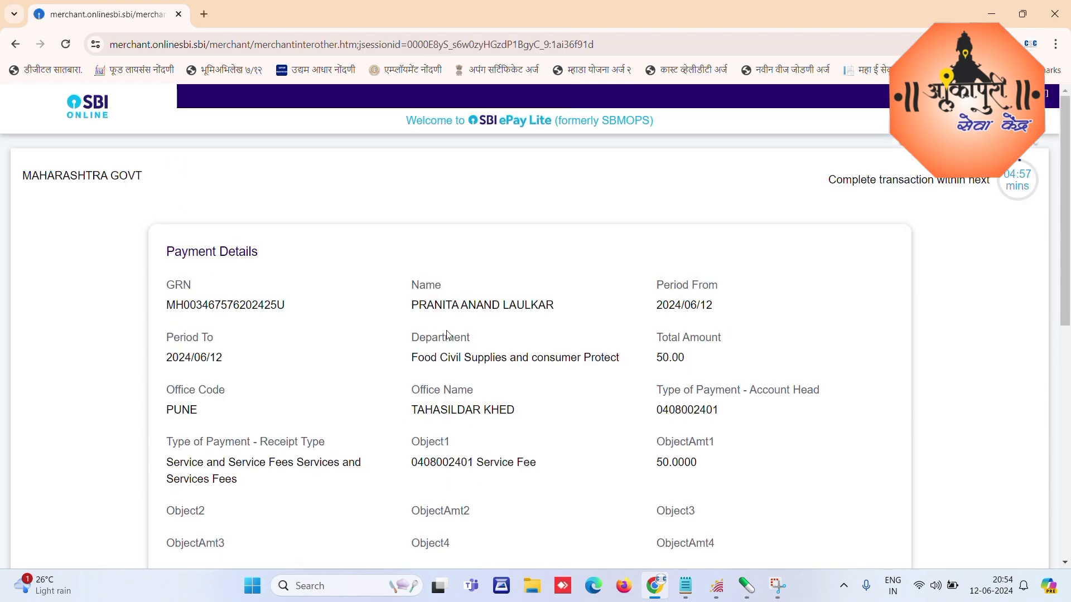
scroll(552, 343, down, 7)
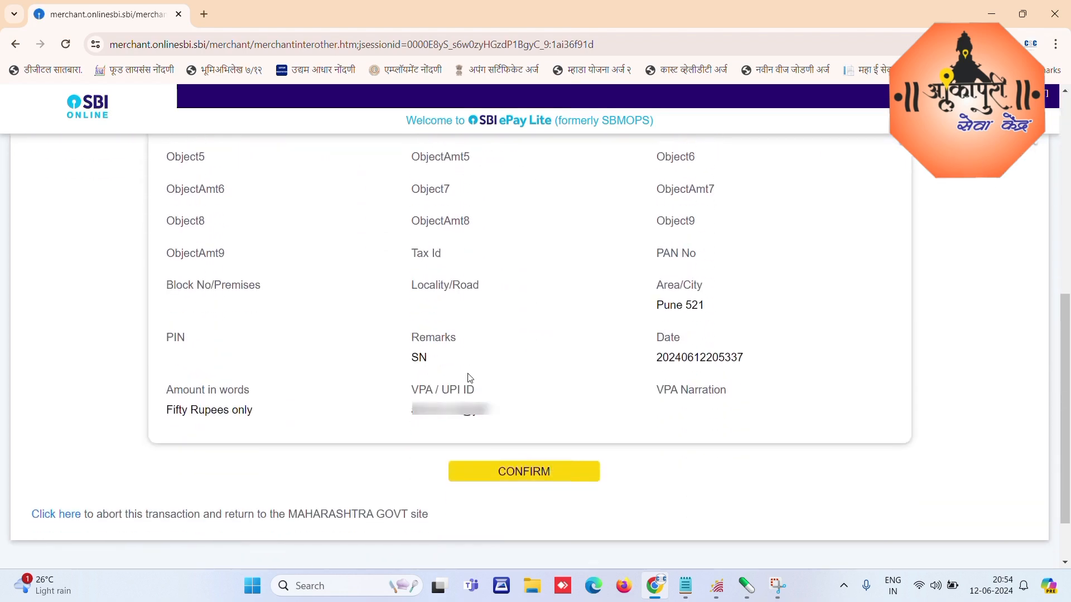
click(530, 475)
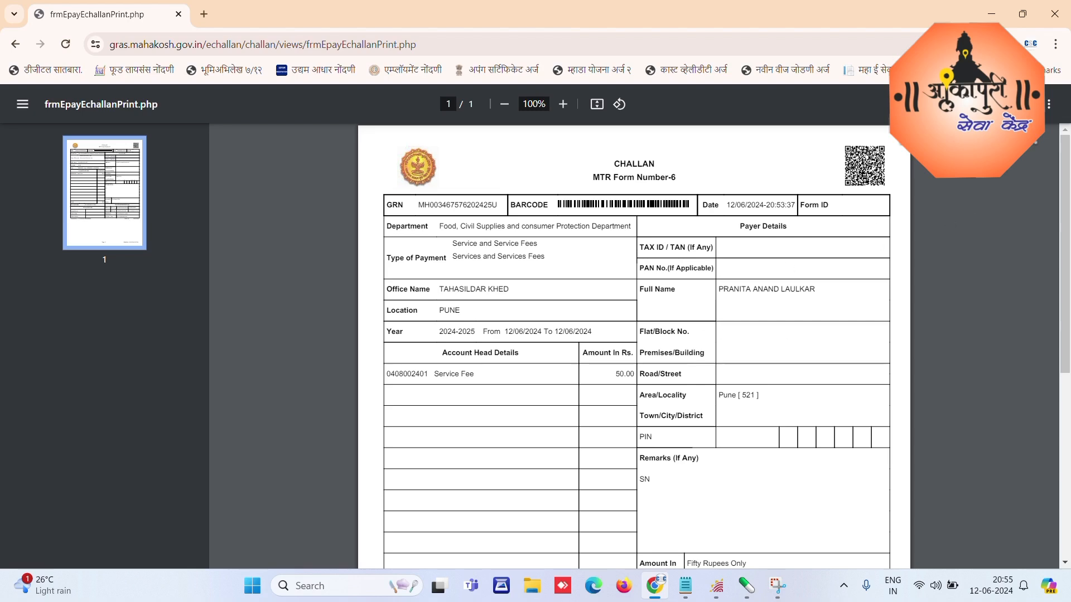
Step: Save the GRAS challan as a PDF on the Desktop, then close Chrome and open a new window
key(ctrl+p)
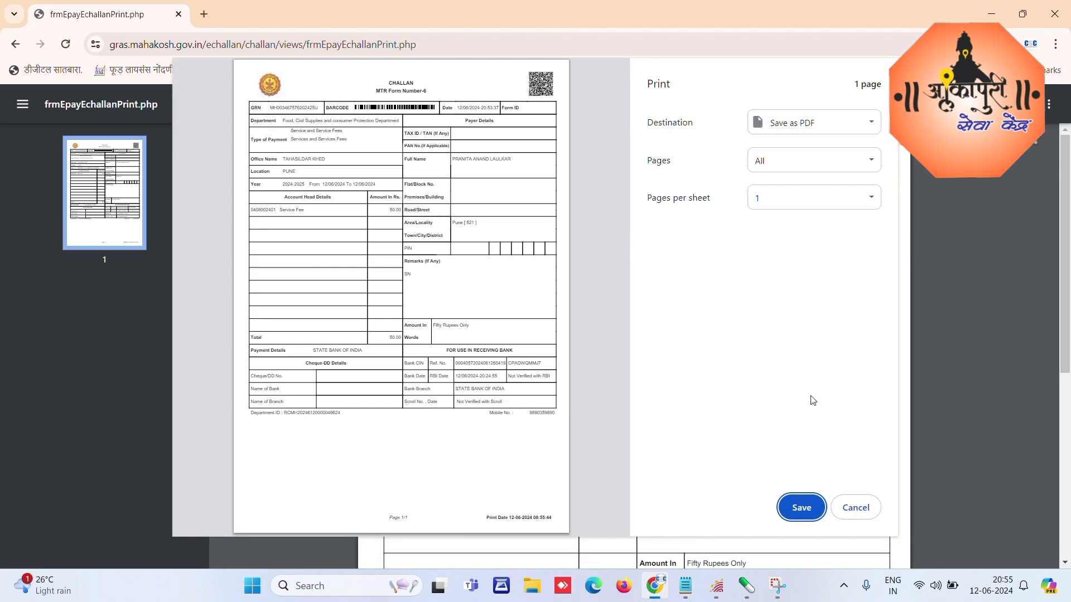
click(812, 504)
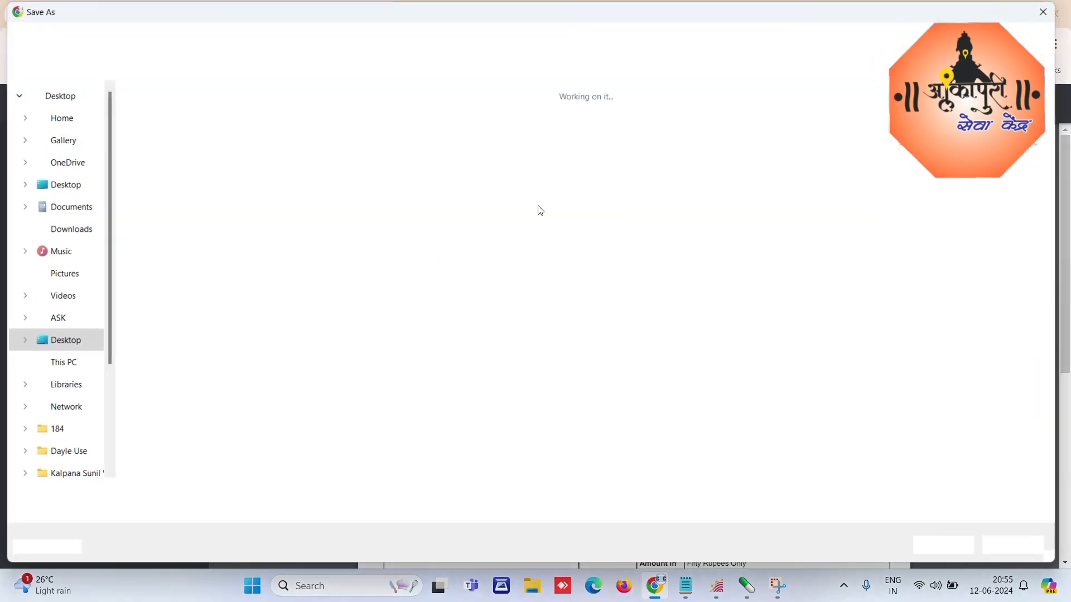
click(65, 102)
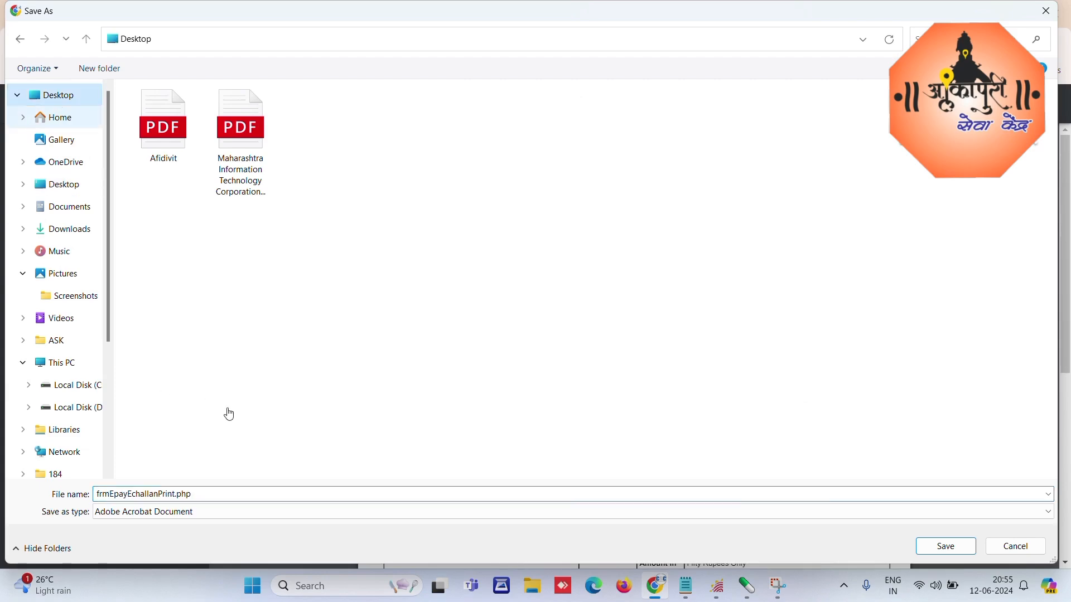
click(948, 545)
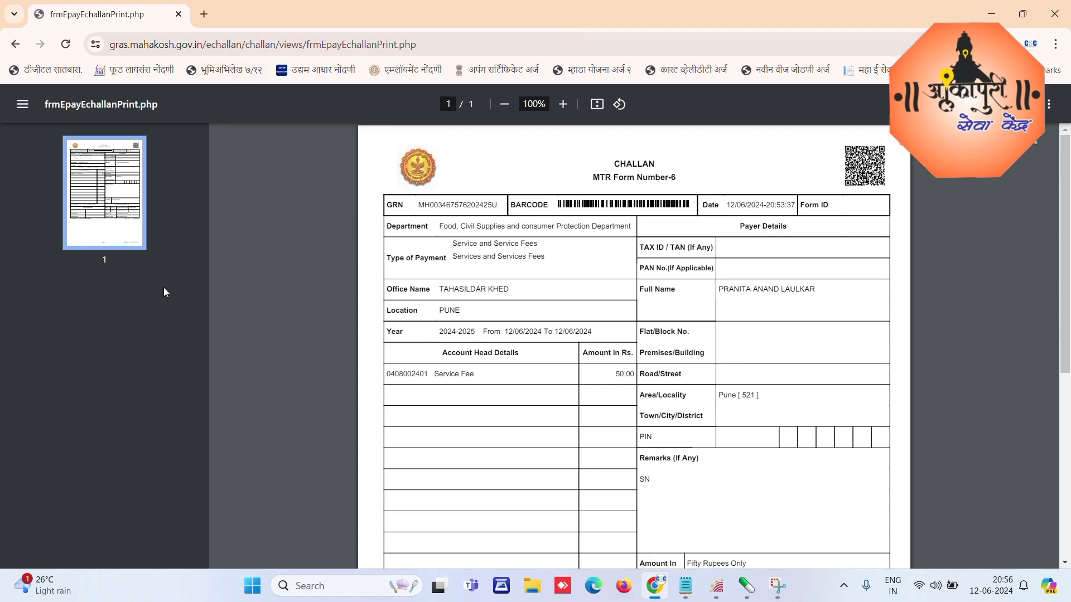
click(1055, 12)
click(656, 586)
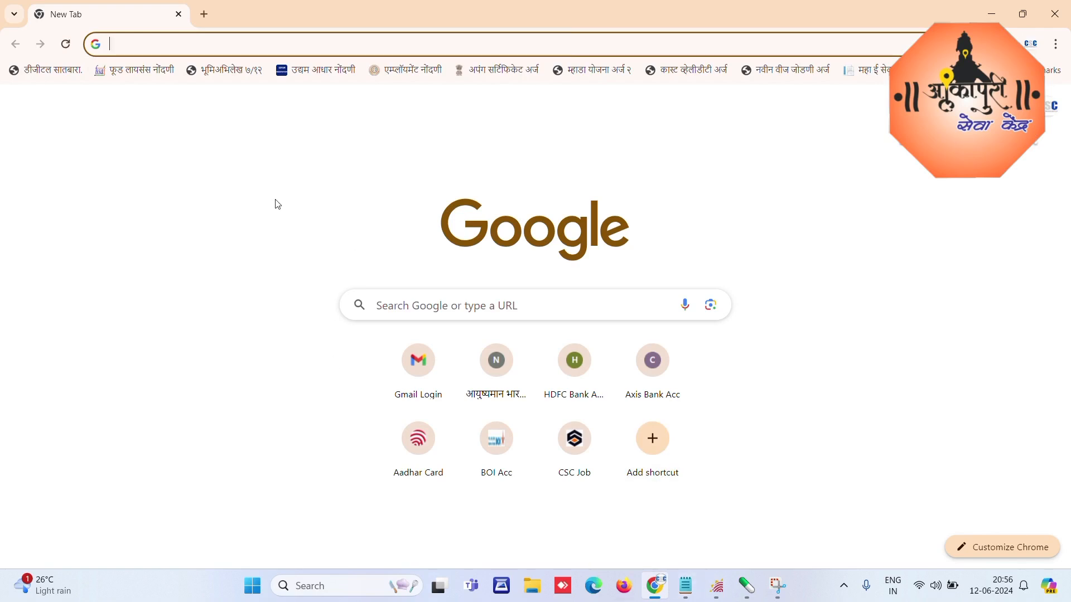
Step: Open the RCMS self-service login as a Registered User and enter the Aadhaar number
text(rcms)
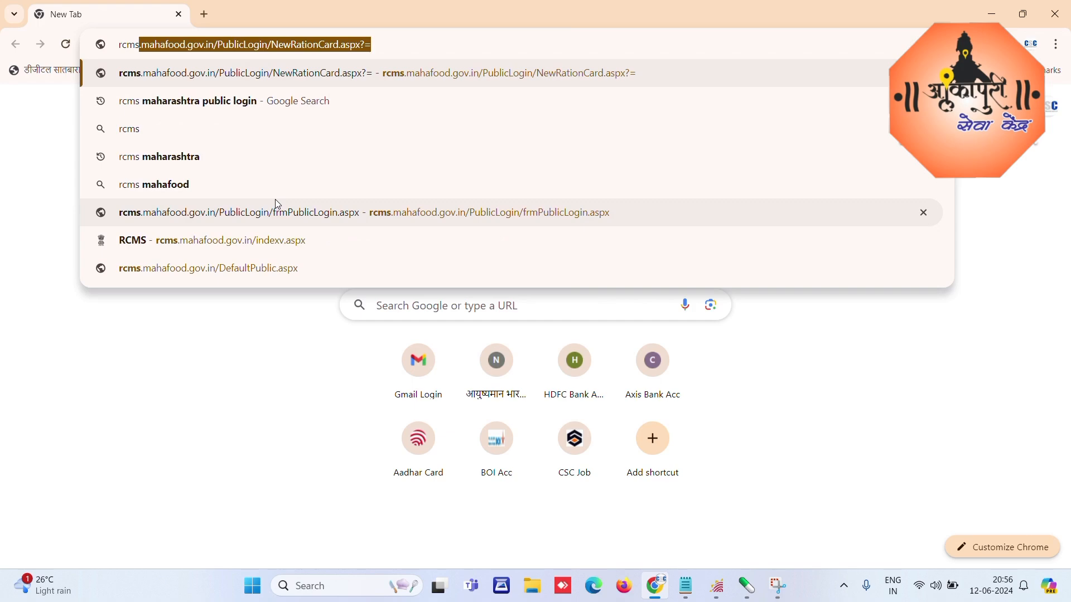
click(277, 204)
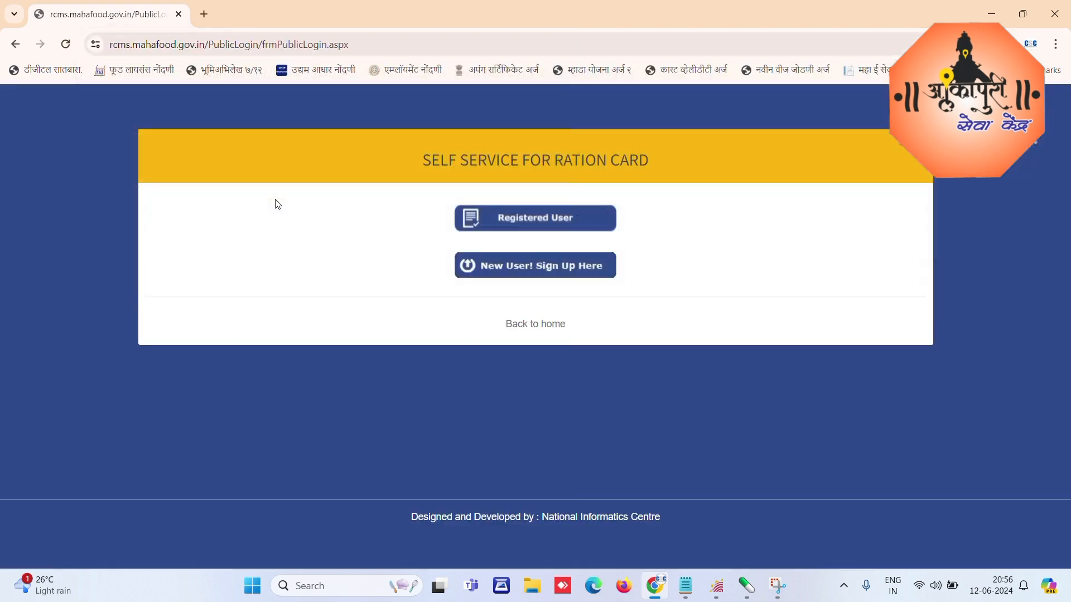
click(516, 221)
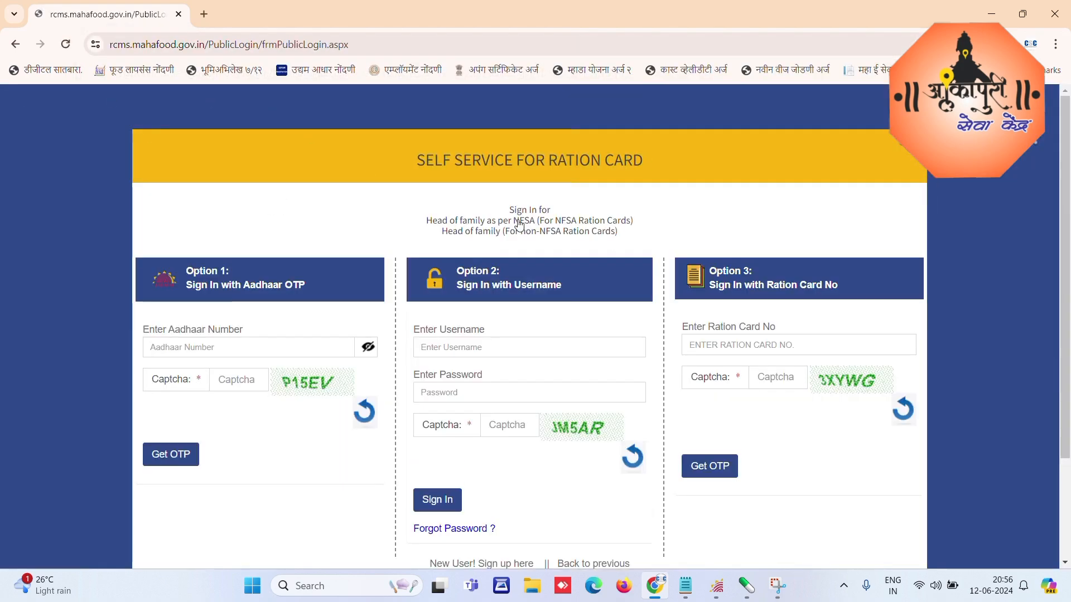
click(207, 348)
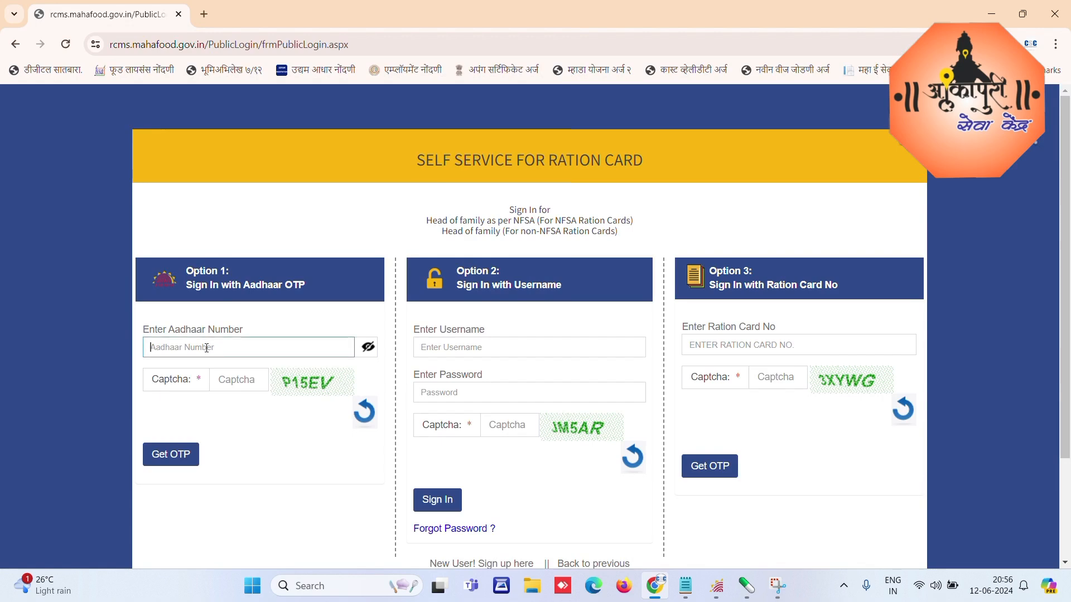
text(••••••••••••)
Step: Enter captcha 'P15EV' and request an OTP for the Aadhaar number
click(224, 375)
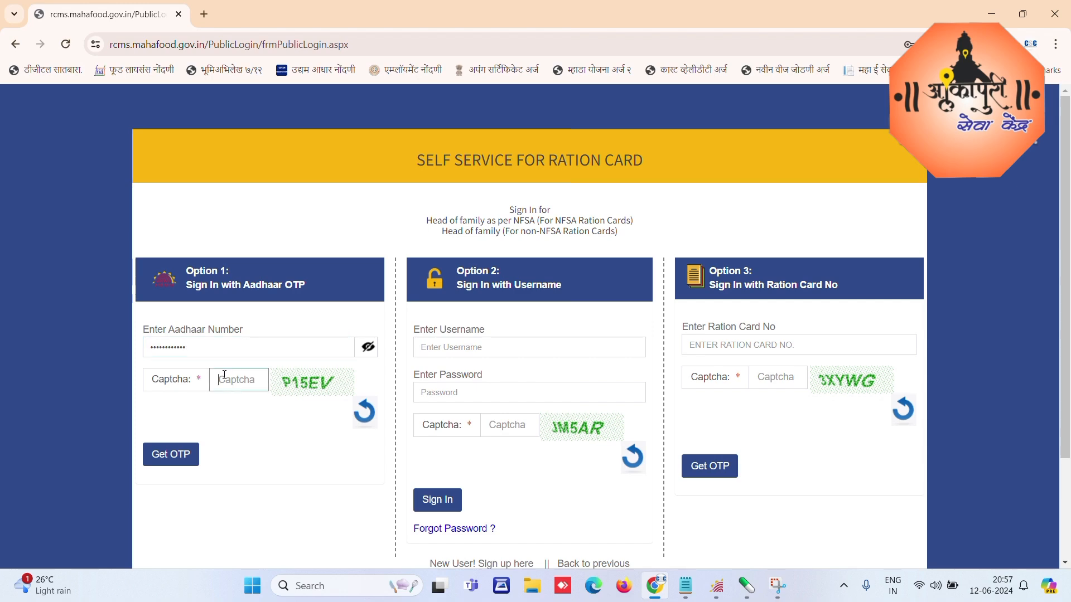
text(p)
key(BackSpace)
text(P15EV)
click(175, 457)
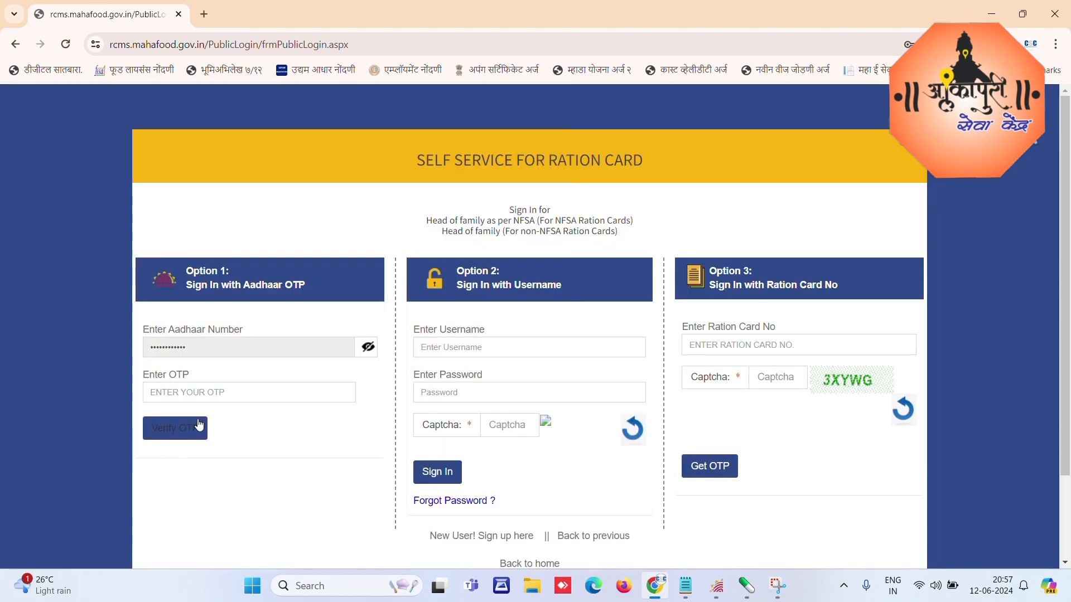
Step: Enter the received OTP and verify it to sign in
click(218, 393)
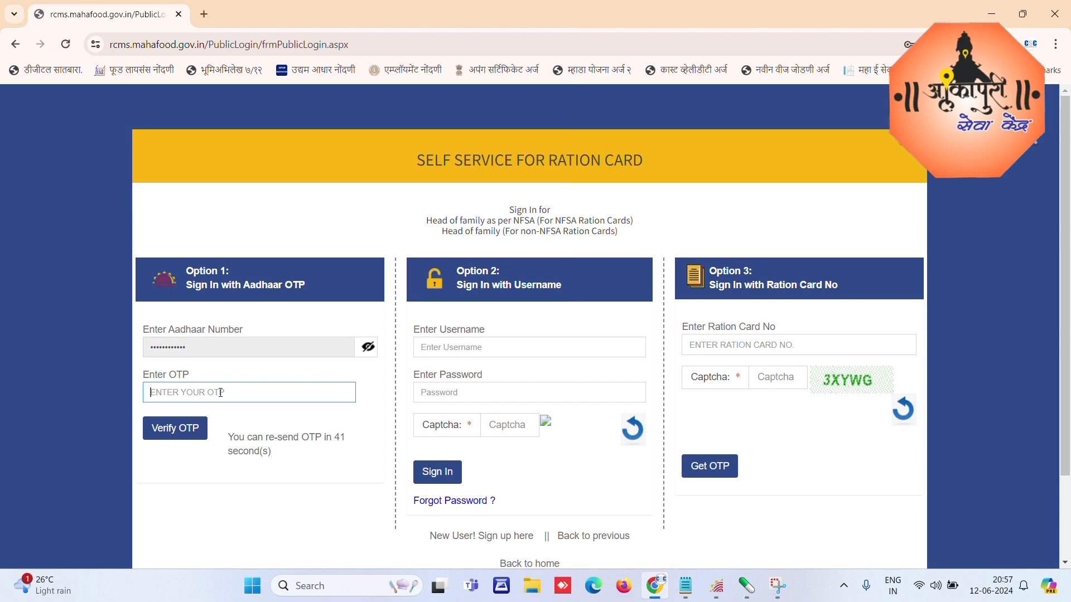
text(•••)
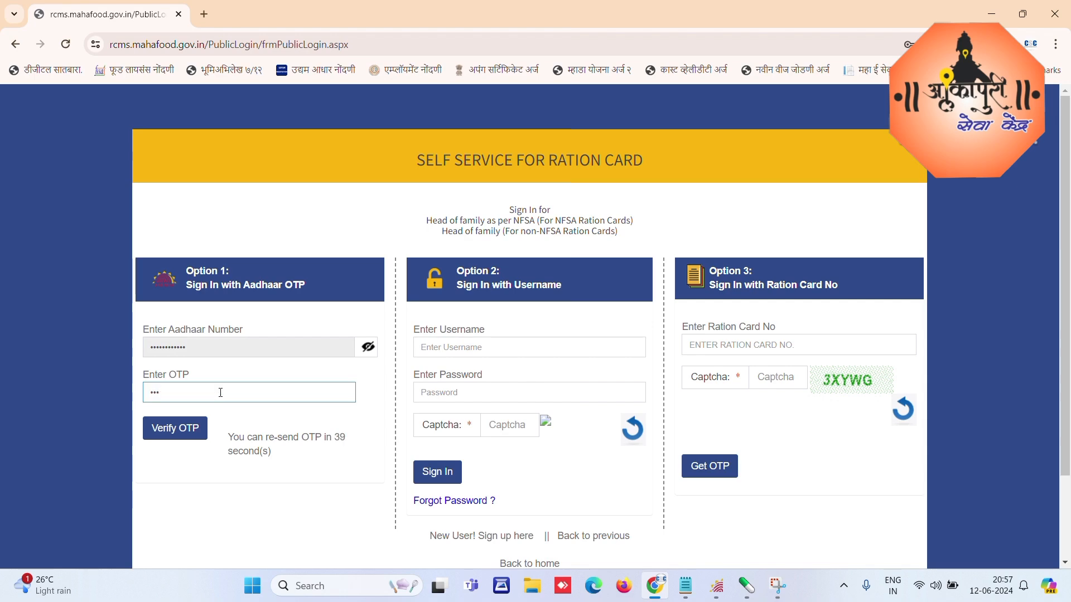
key(BackSpace)
key(BackSpace)
key(BackSpace)
text(••••••)
click(180, 429)
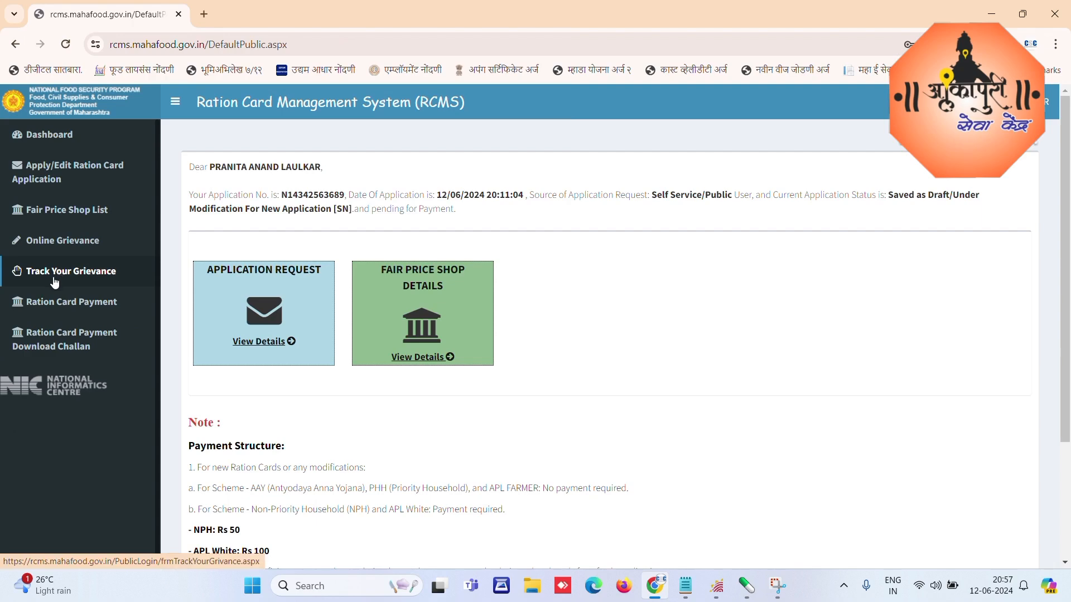
Step: Open the full ration card and member details view of the submitted application
click(61, 173)
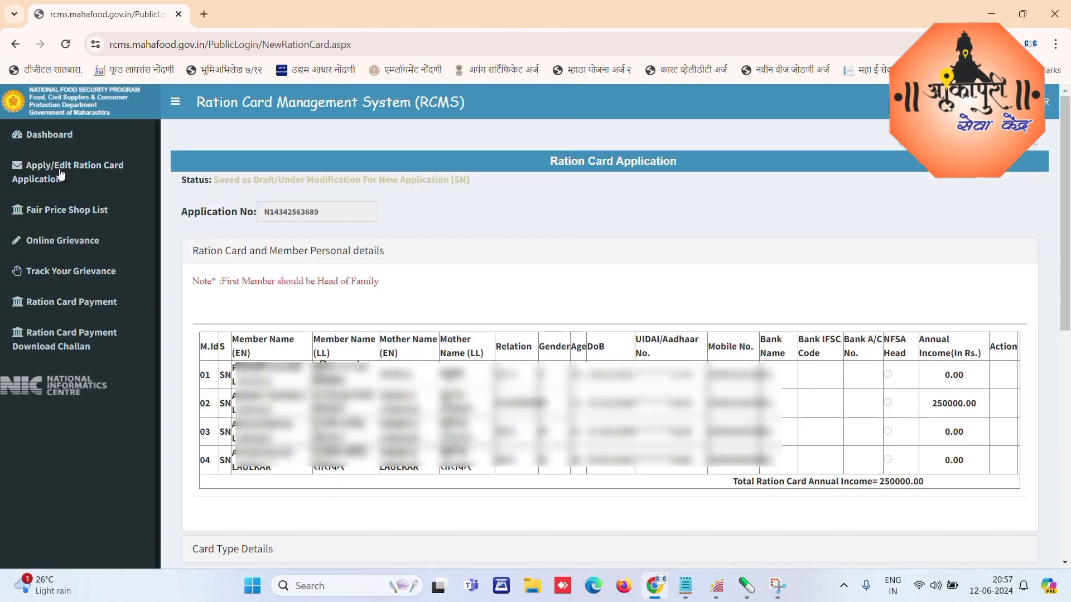
click(49, 135)
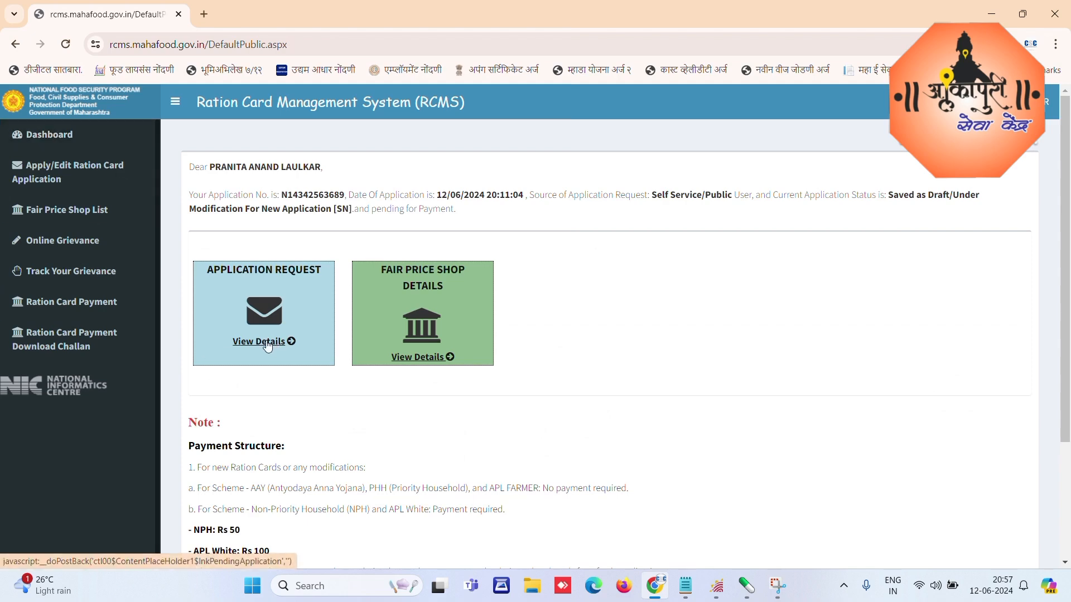
click(265, 342)
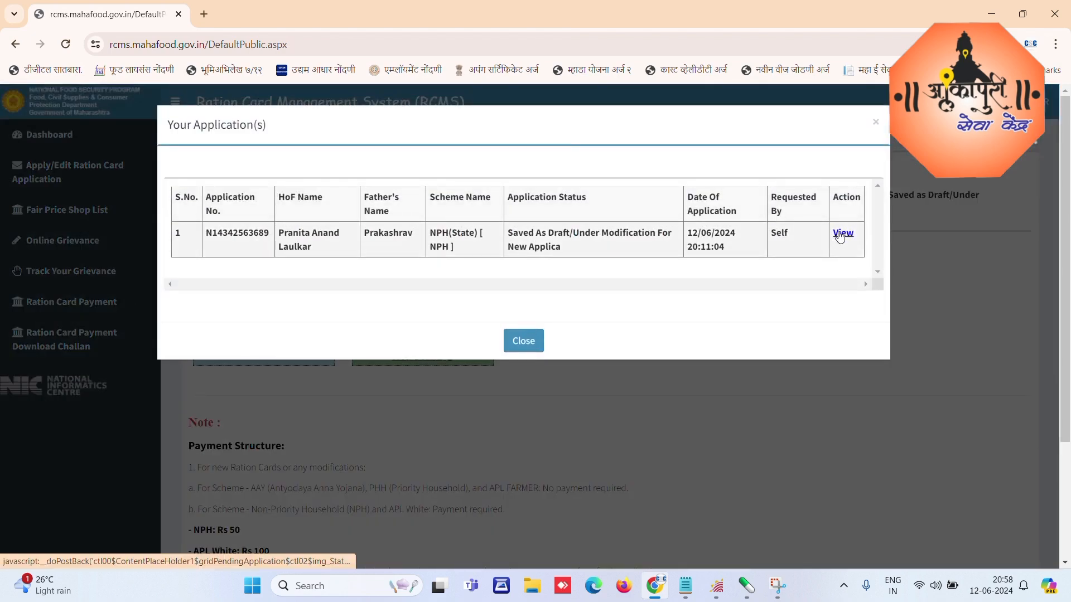
click(841, 232)
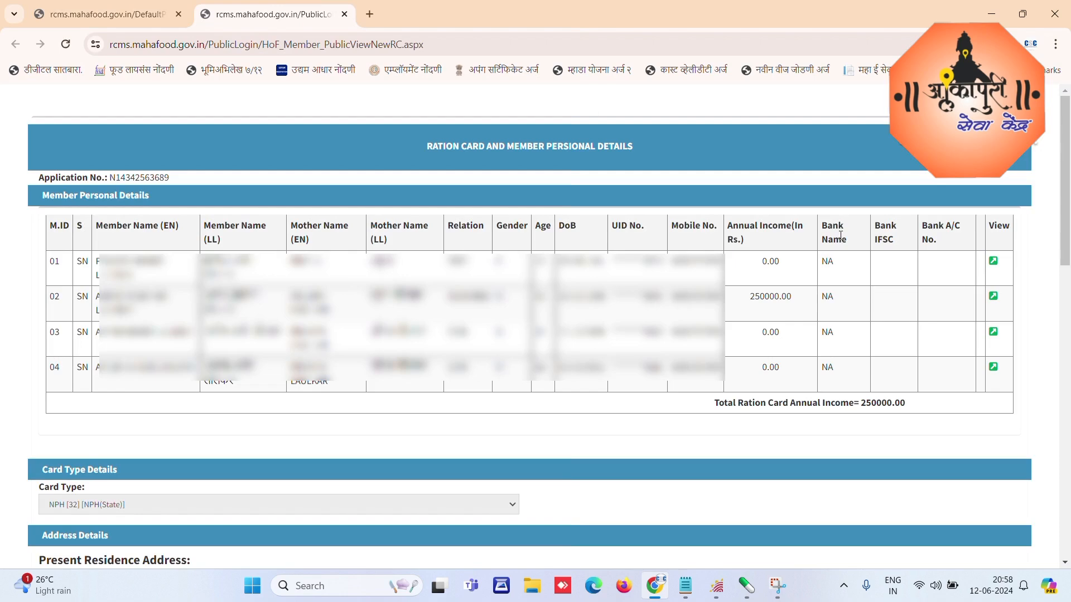
Step: Save the application details page as a PDF on the Desktop at custom scale 70
key(ctrl+p)
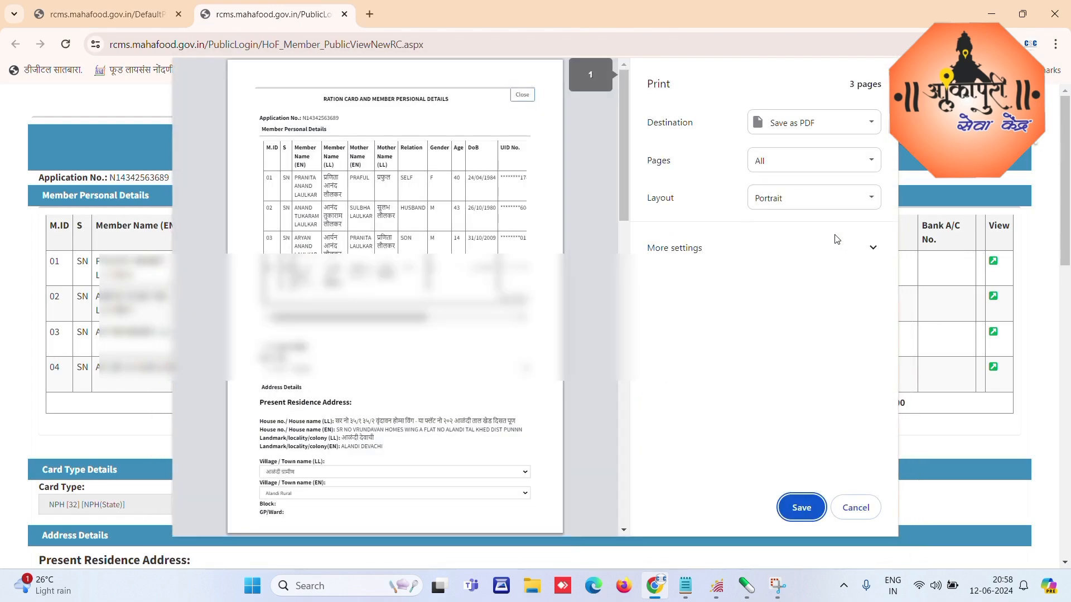
scroll(425, 251, down, 6)
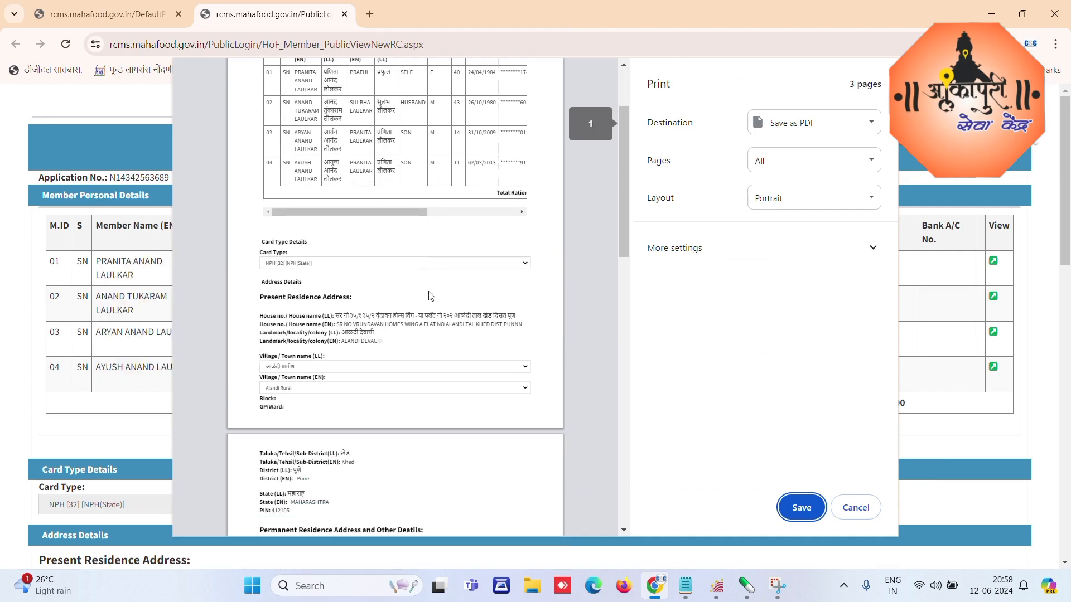
scroll(388, 291, down, 10)
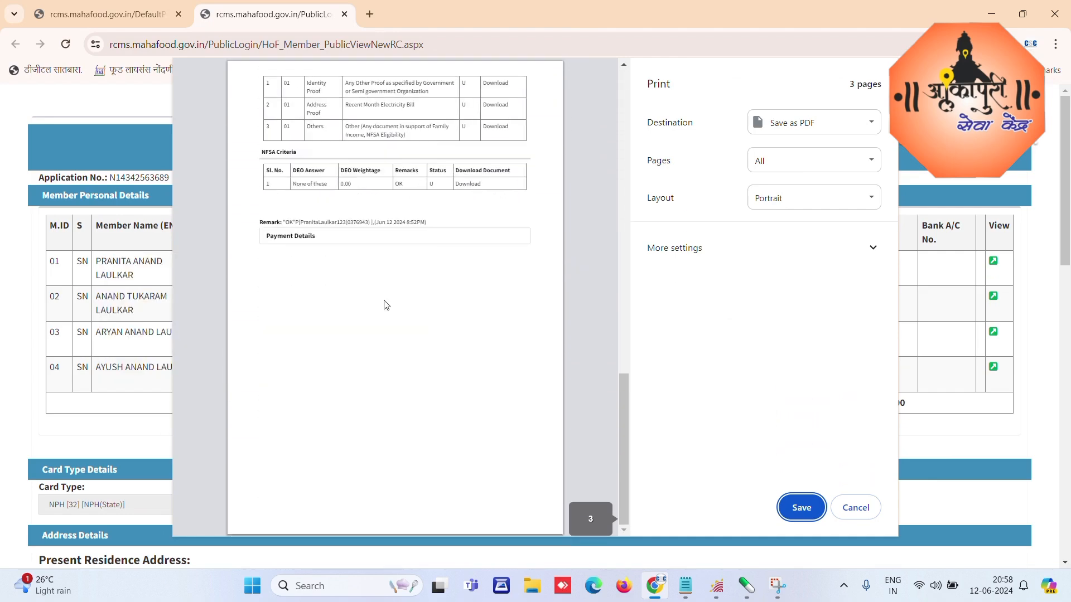
scroll(388, 335, up, 15)
click(873, 247)
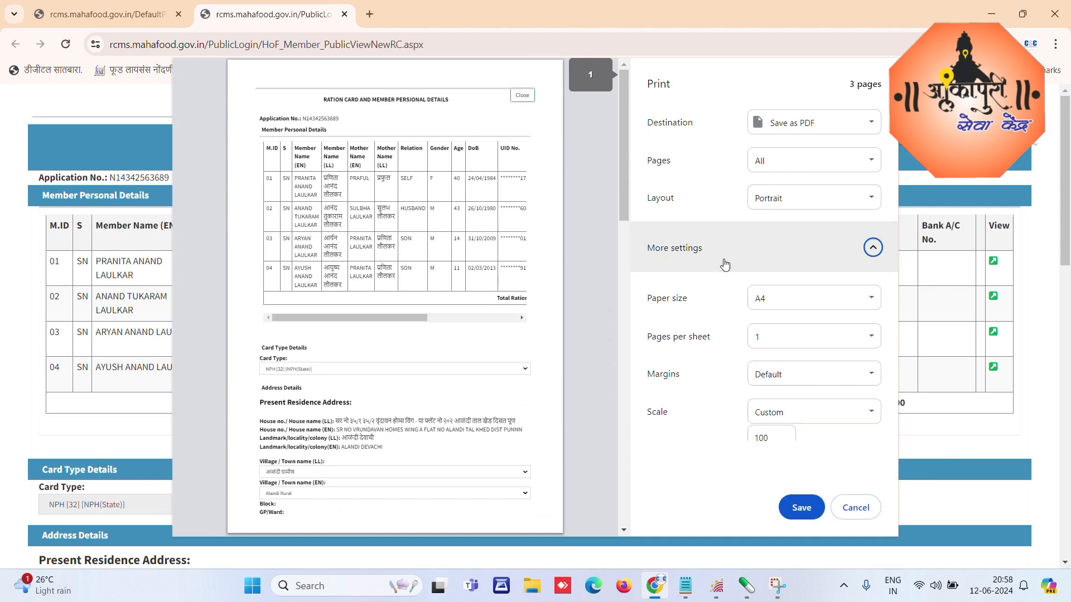
click(769, 438)
double_click(764, 438)
text(7)
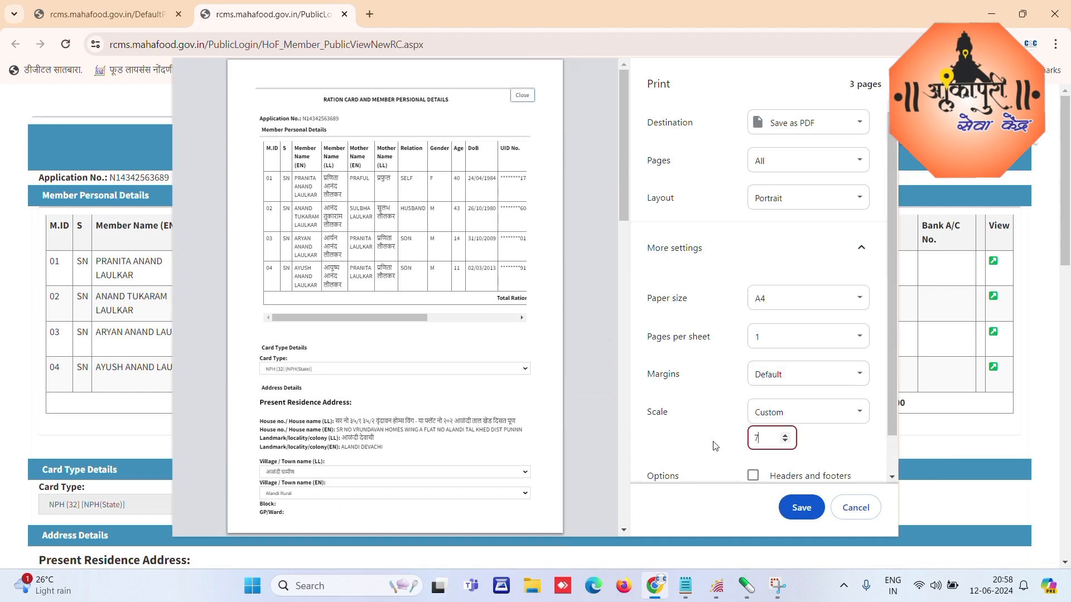
text(0)
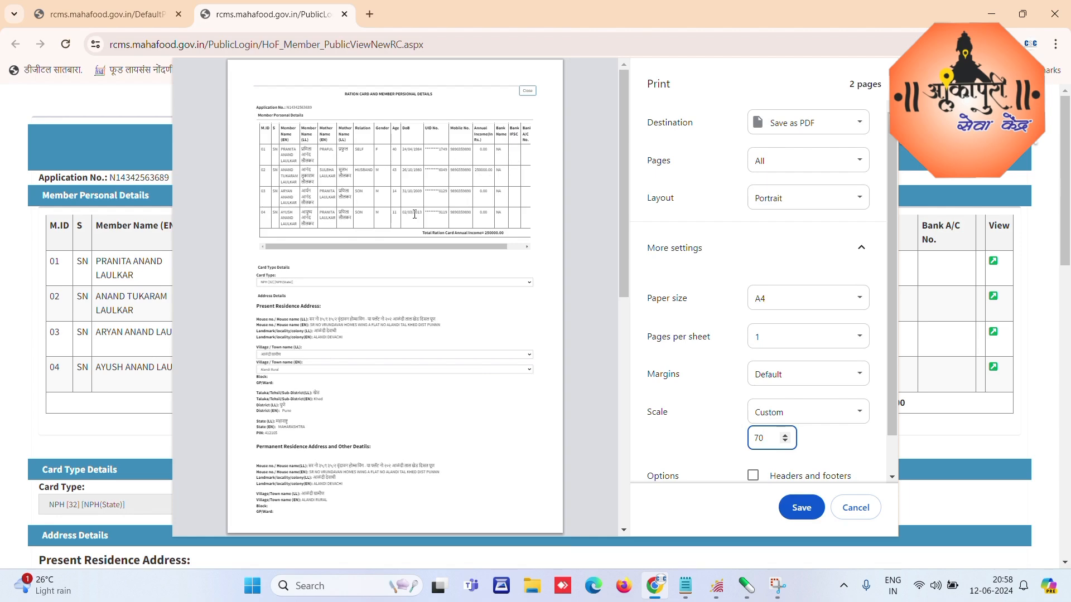
click(804, 513)
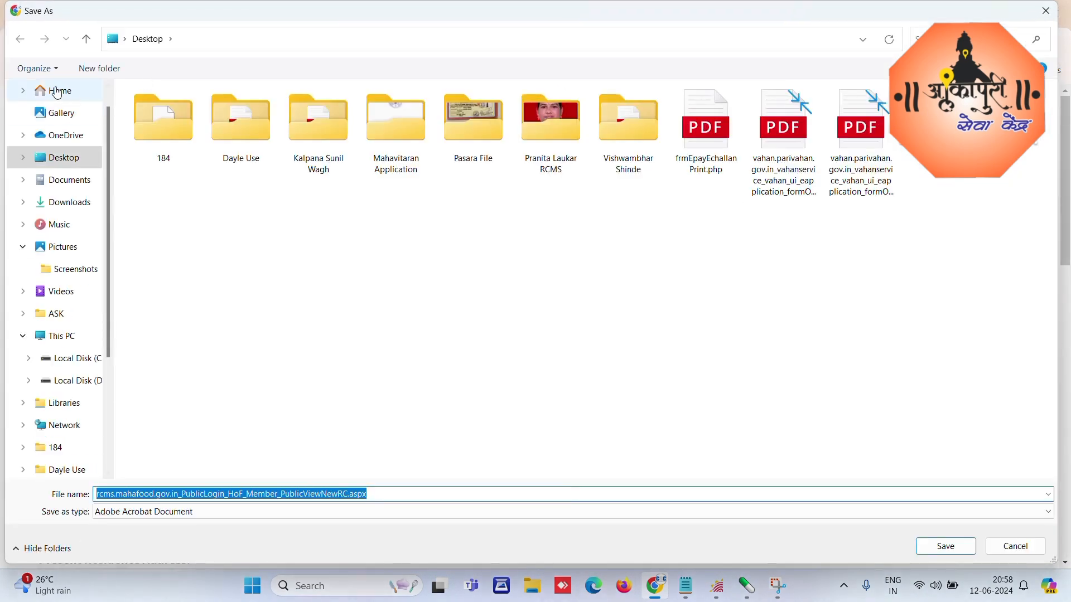
click(64, 158)
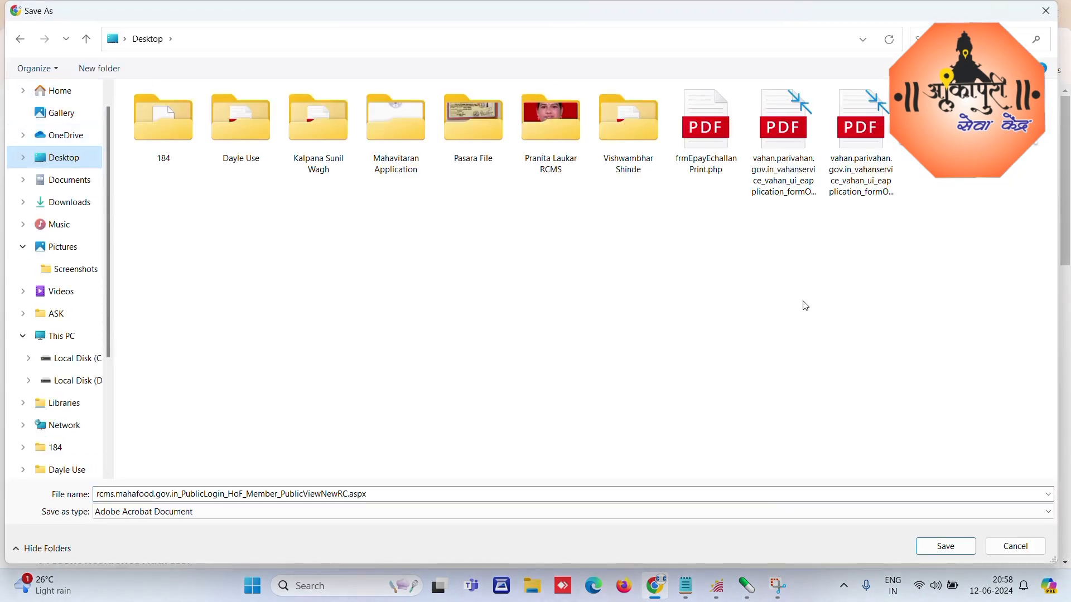
click(941, 552)
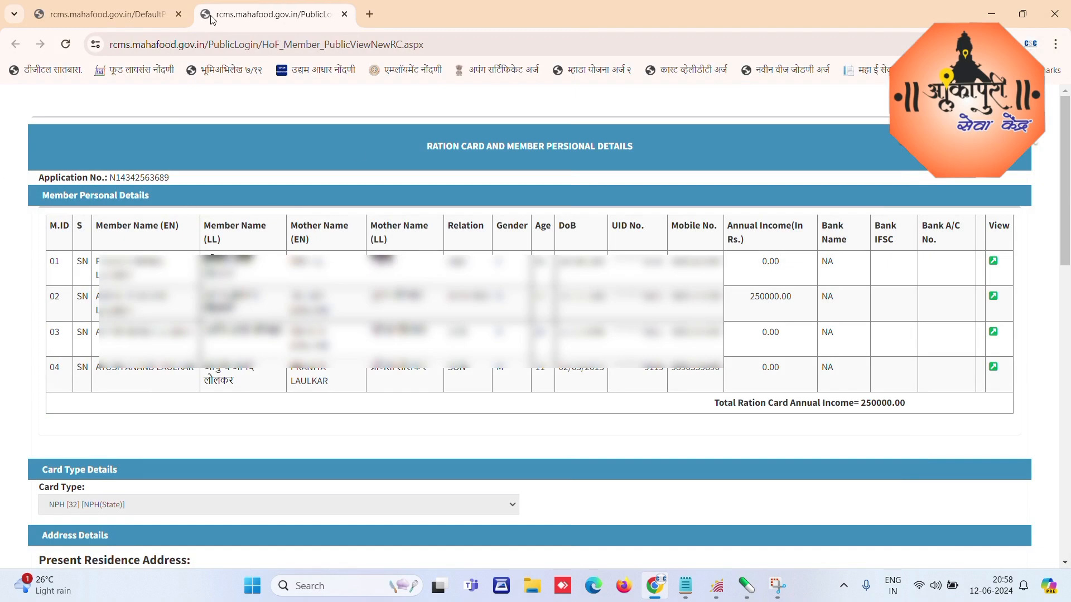
Step: Close the details tab and the Your Application(s) list, then go back to the Dashboard
click(344, 14)
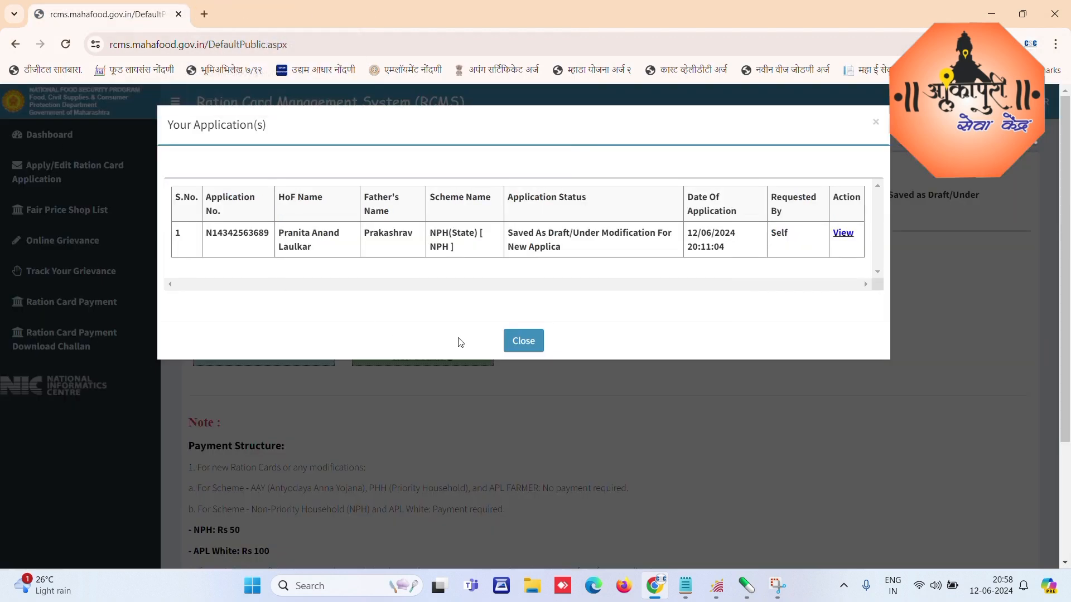
click(524, 343)
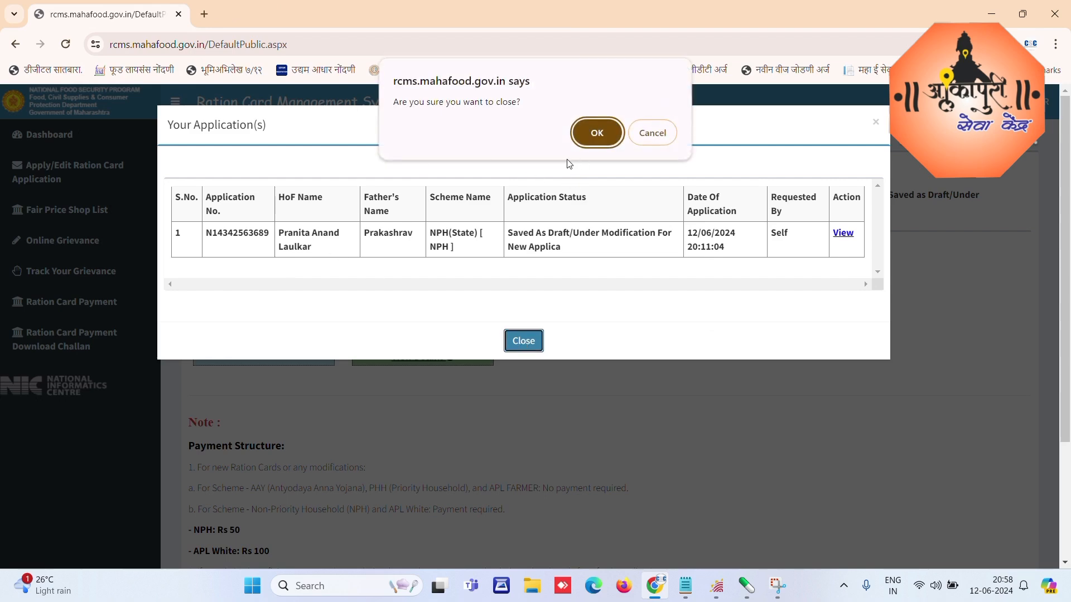
click(583, 138)
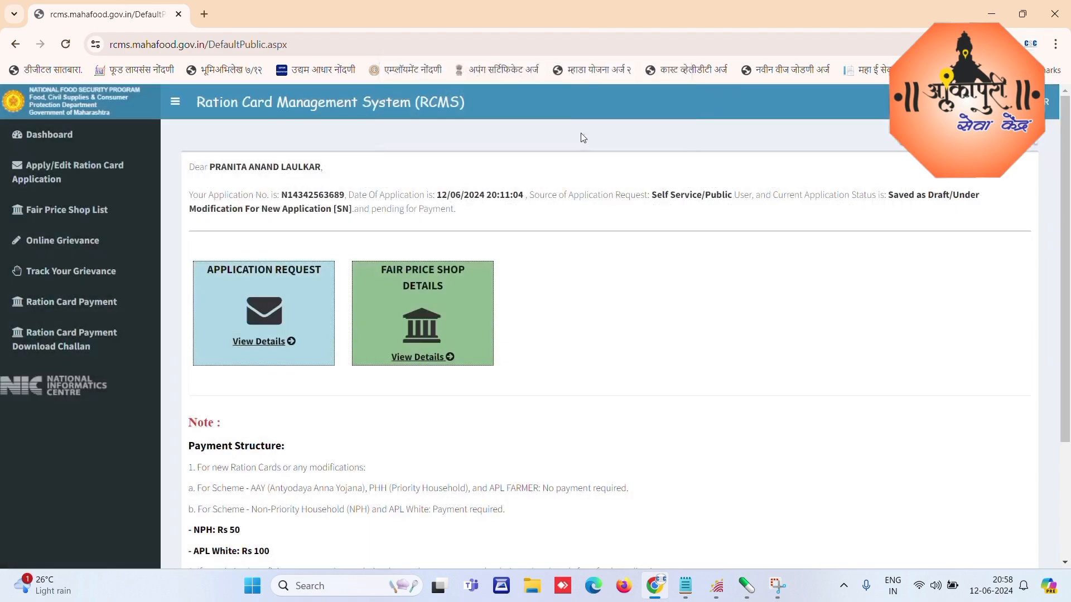
click(50, 134)
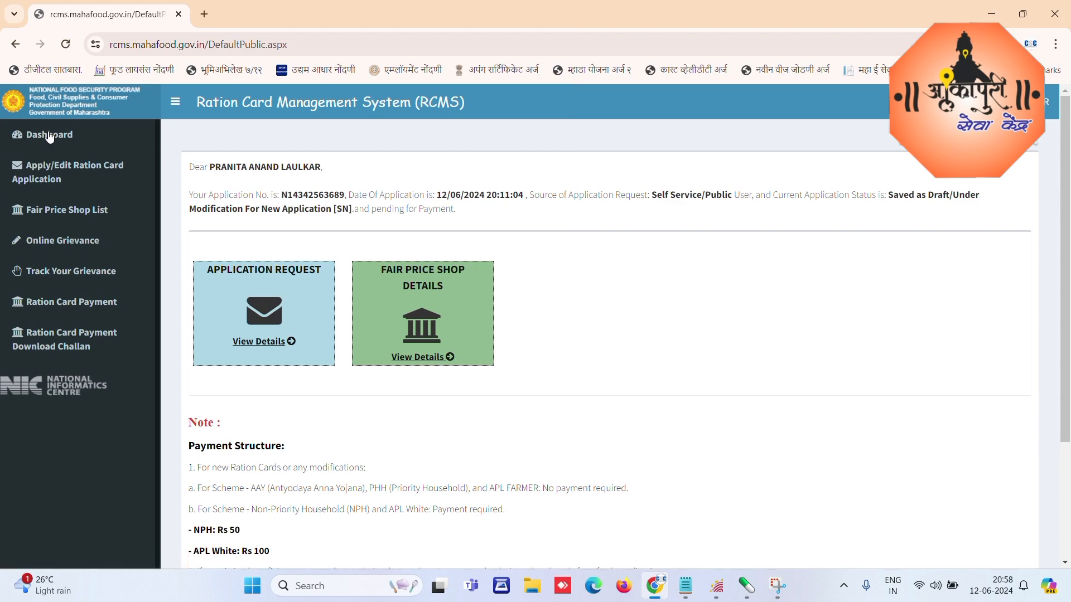